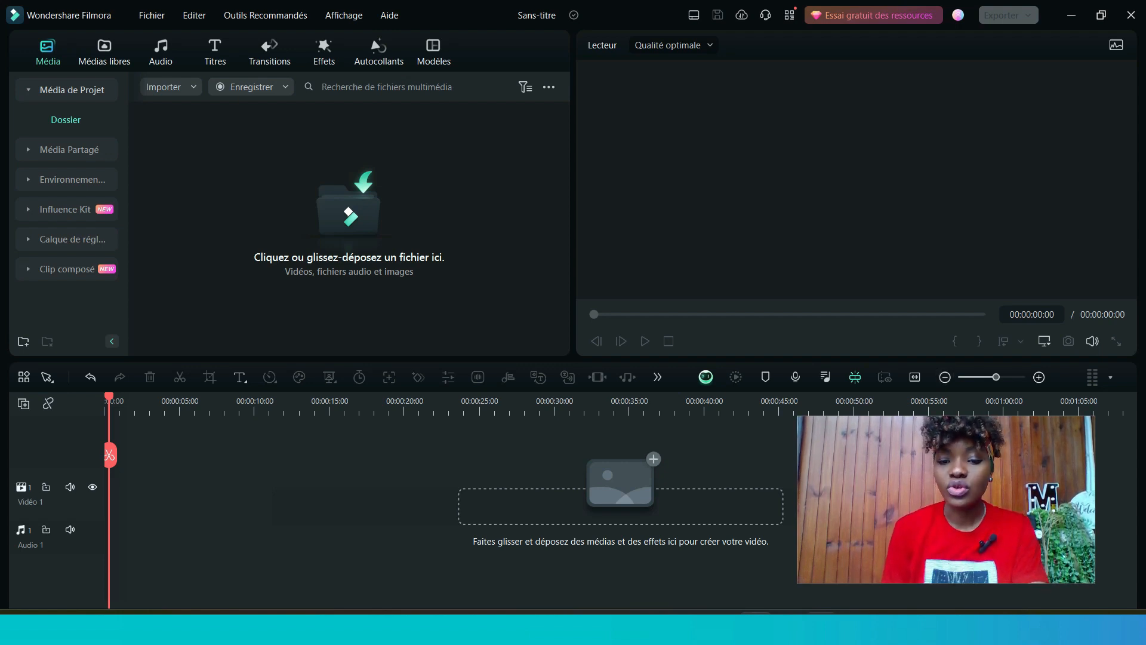
{"action": "mouse_move", "coordinate": [821, 627]}
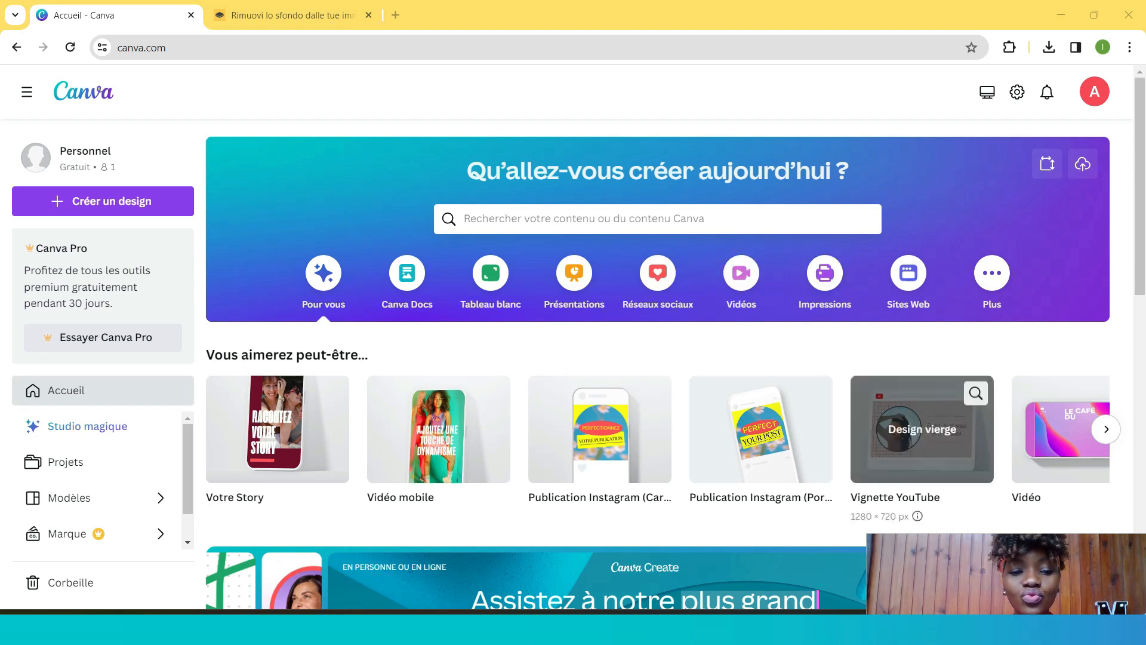
{"action": "scroll", "coordinate": [657, 358], "scroll_direction": "down", "scroll_amount": 5}
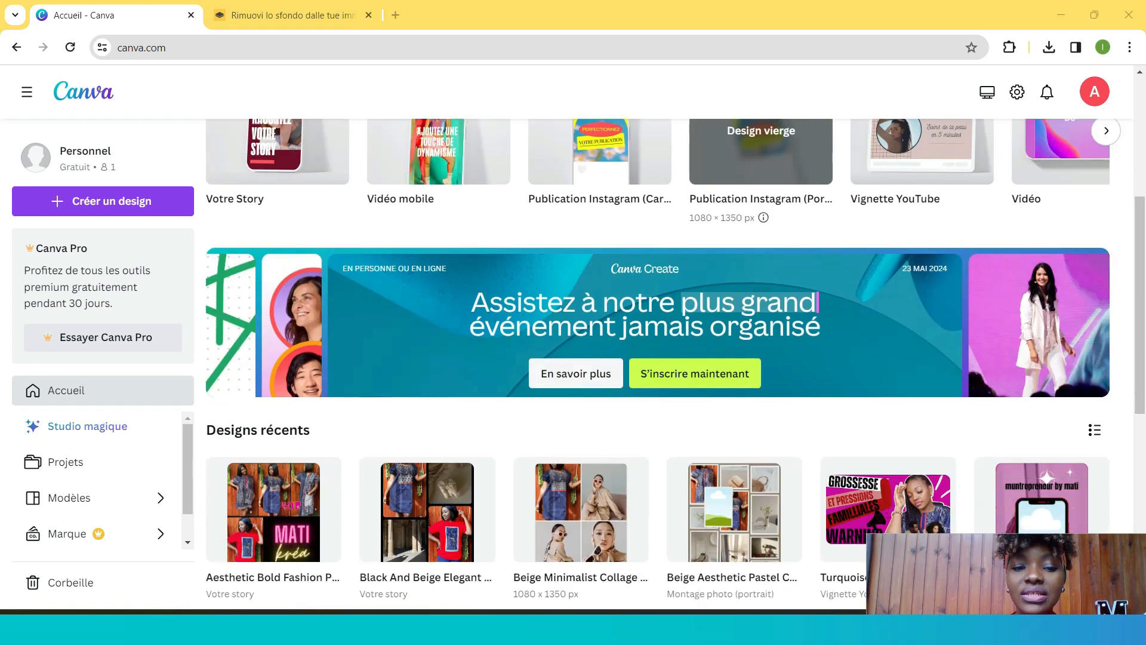
{"action": "scroll", "coordinate": [656, 358], "scroll_direction": "down", "scroll_amount": 6}
{"action": "scroll", "coordinate": [657, 358], "scroll_direction": "up", "scroll_amount": 10}
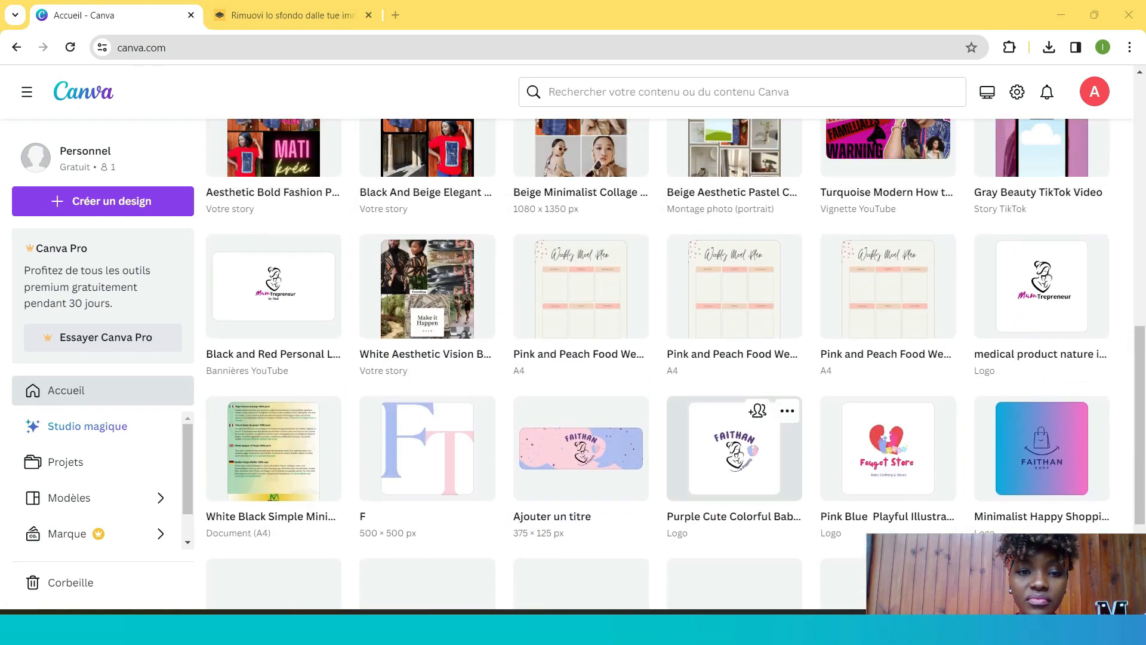
{"action": "scroll", "coordinate": [761, 417], "scroll_direction": "up", "scroll_amount": 3}
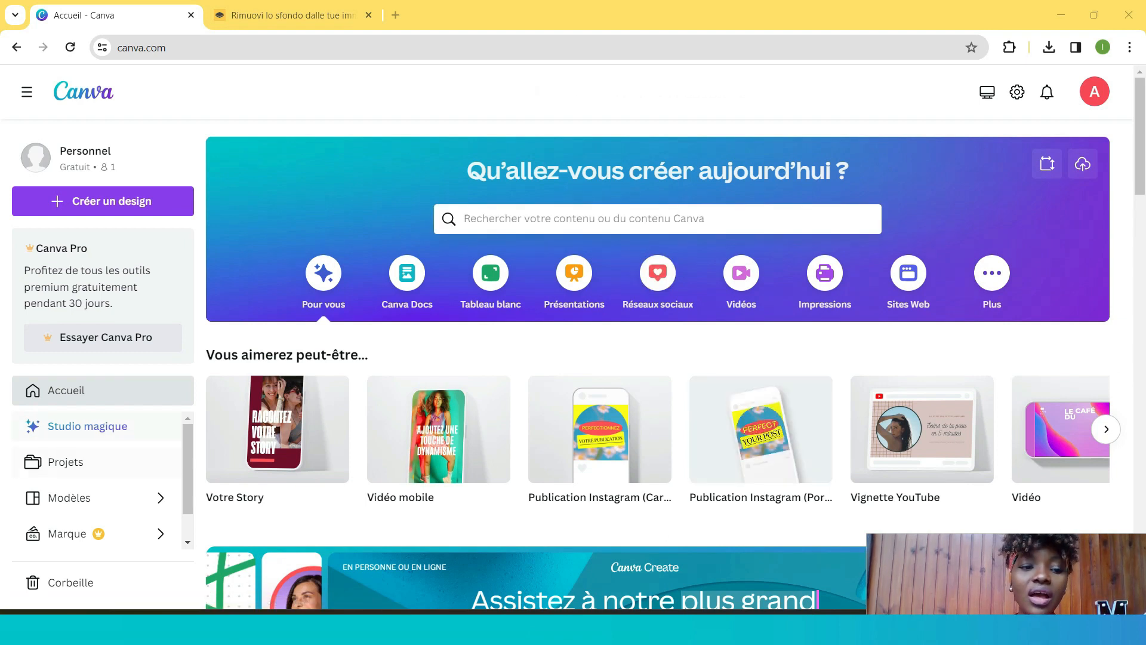
- Open the 'Turquoise Modern How to Be Successful Youtube Thumbnail' design from the Projects page
{"action": "left_click", "coordinate": [66, 461]}
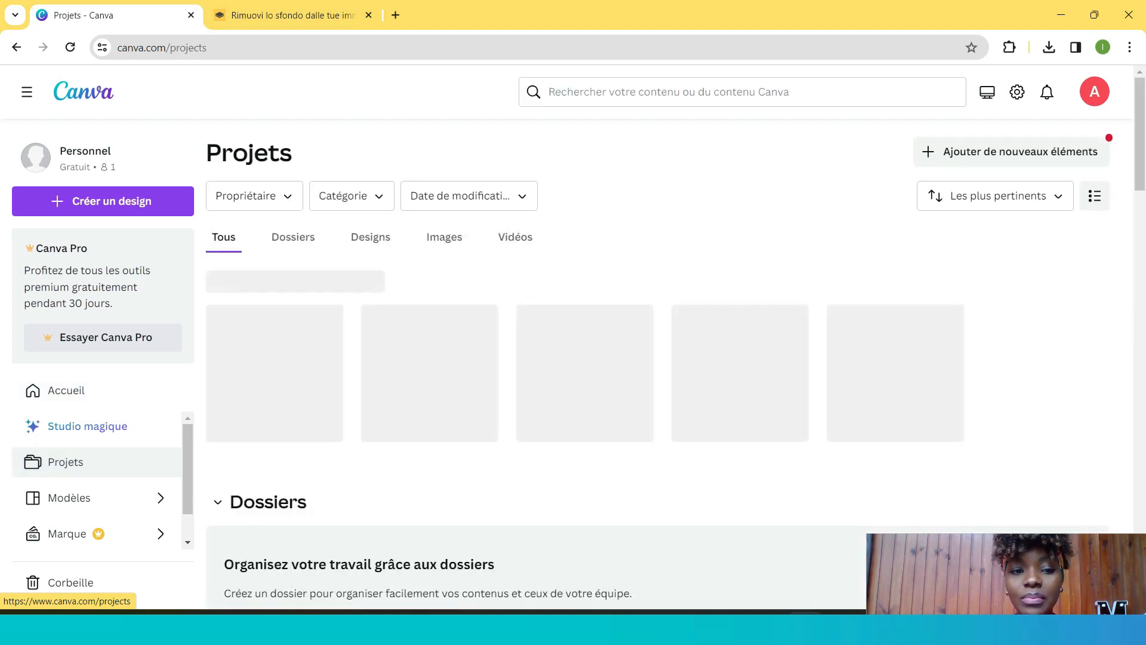
{"action": "scroll", "coordinate": [895, 358], "scroll_direction": "down", "scroll_amount": 1}
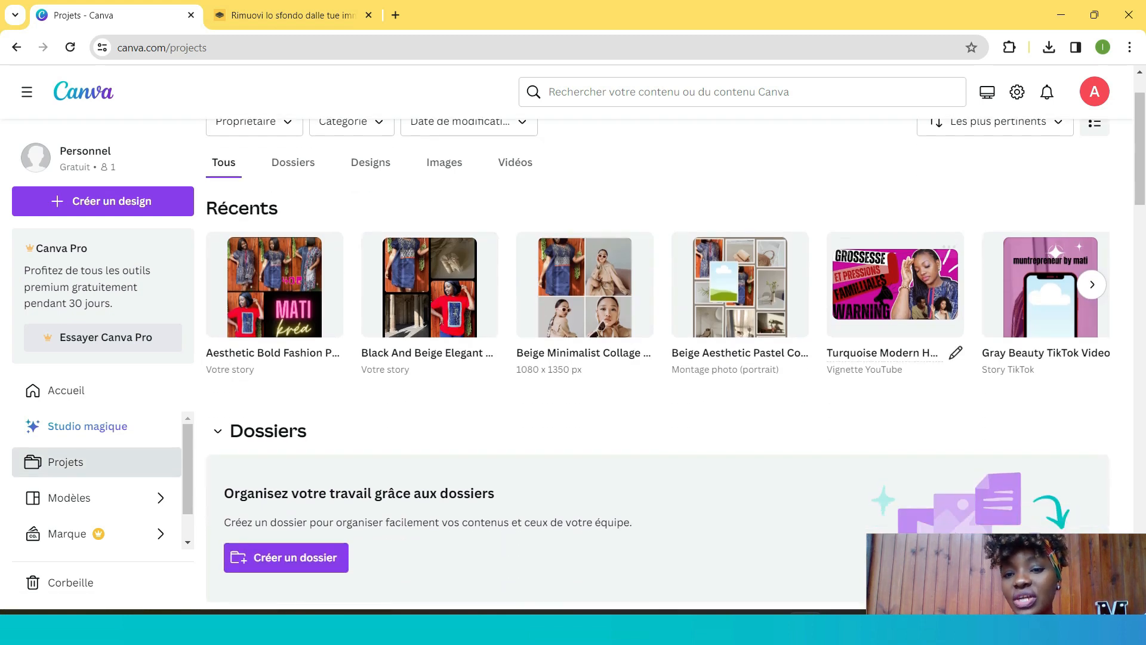
{"action": "left_click", "coordinate": [894, 284]}
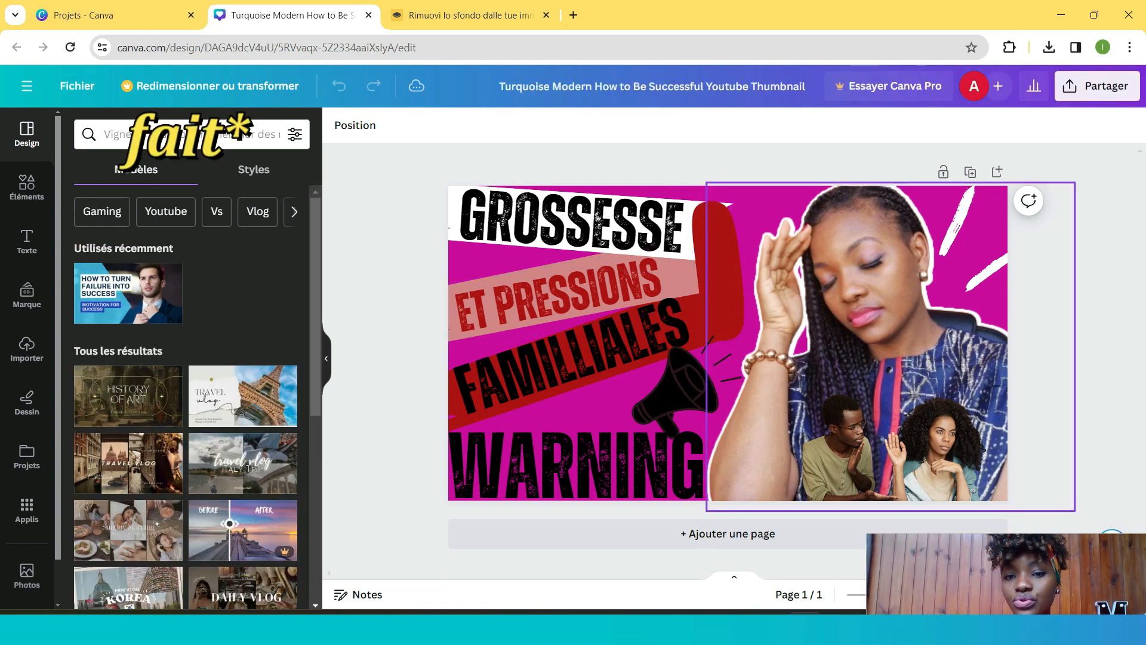
- Delete the 'GROSSESSE' title text from the thumbnail
{"action": "left_click", "coordinate": [859, 322]}
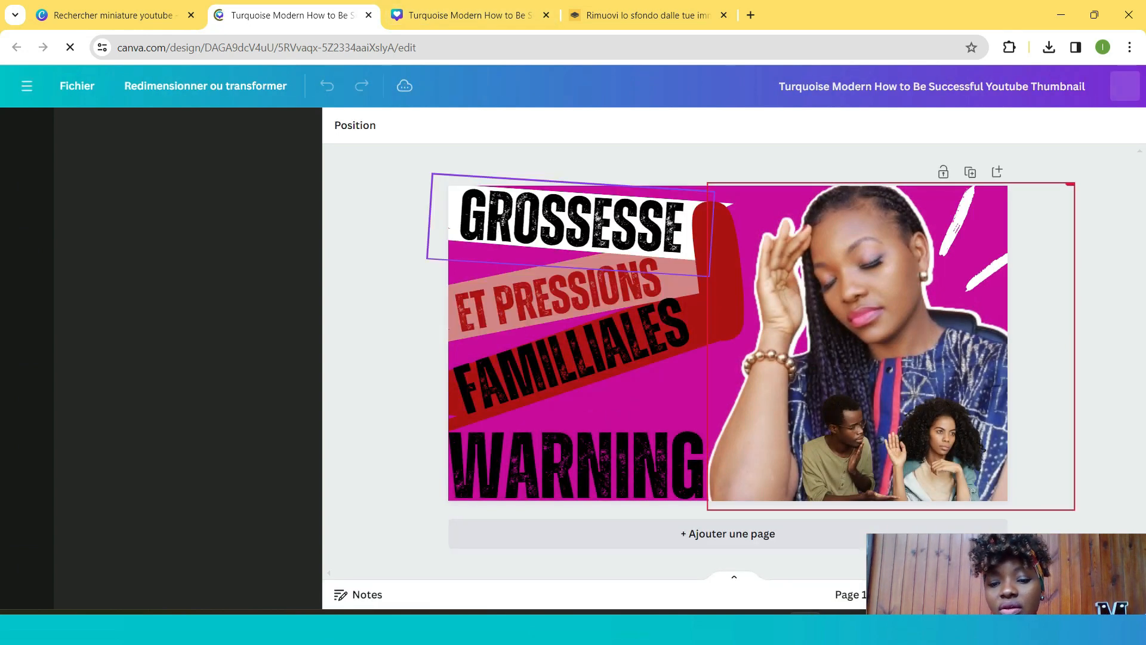
{"action": "key", "text": "Delete"}
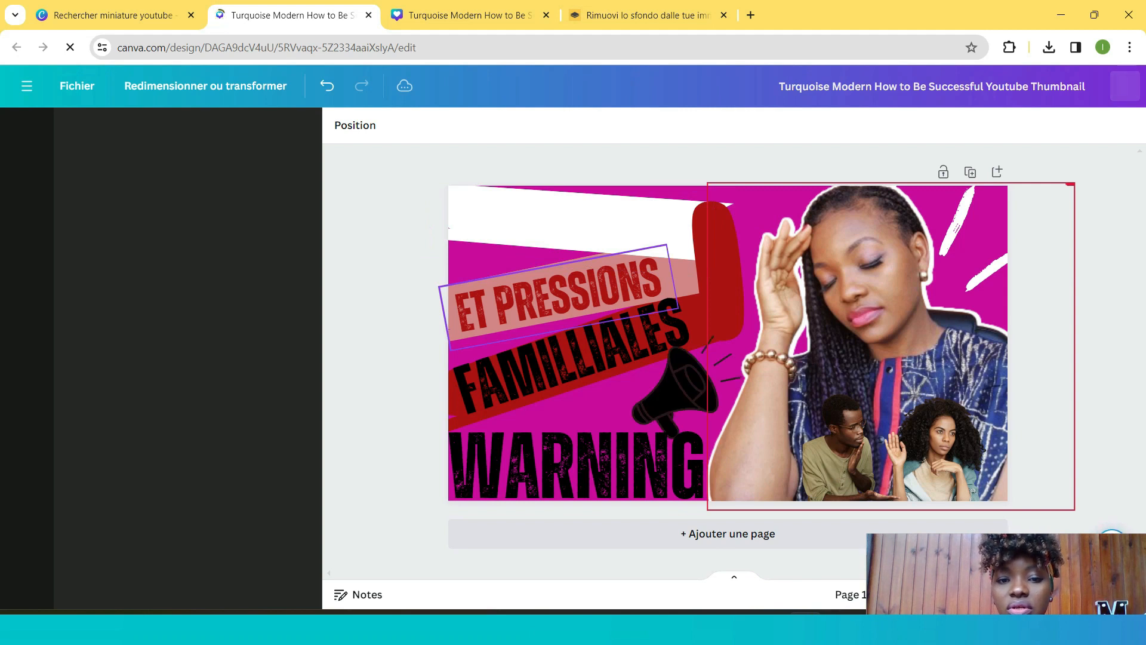
{"action": "left_click", "coordinate": [580, 290]}
{"action": "key", "text": "BackSpace"}
{"action": "key", "text": "BackSpace"}
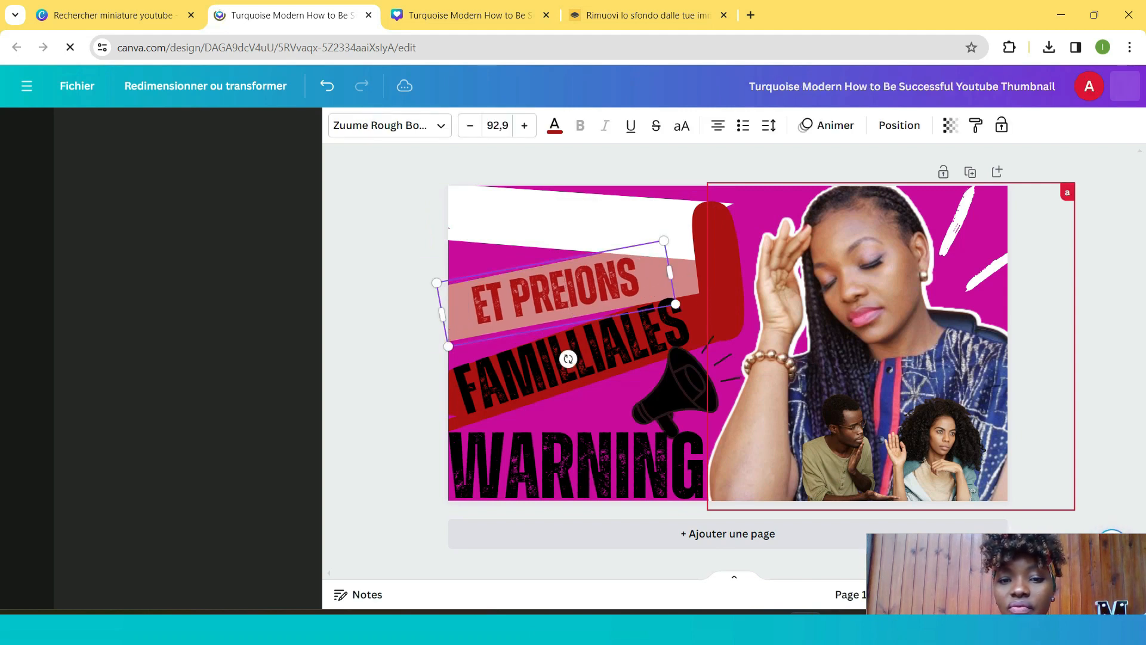
{"action": "key", "text": "BackSpace"}
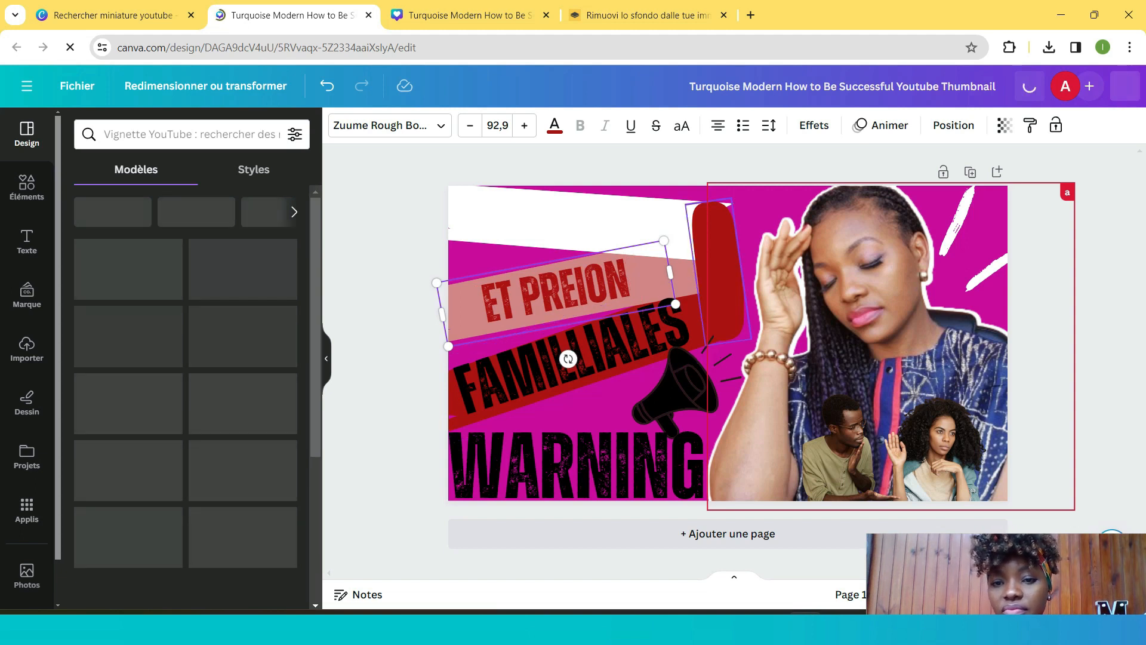
- Delete the red rounded shape and the woman's portrait photo from the thumbnail
{"action": "left_click", "coordinate": [718, 272]}
{"action": "key", "text": "Delete"}
{"action": "left_click", "coordinate": [835, 316]}
{"action": "key", "text": "Delete"}
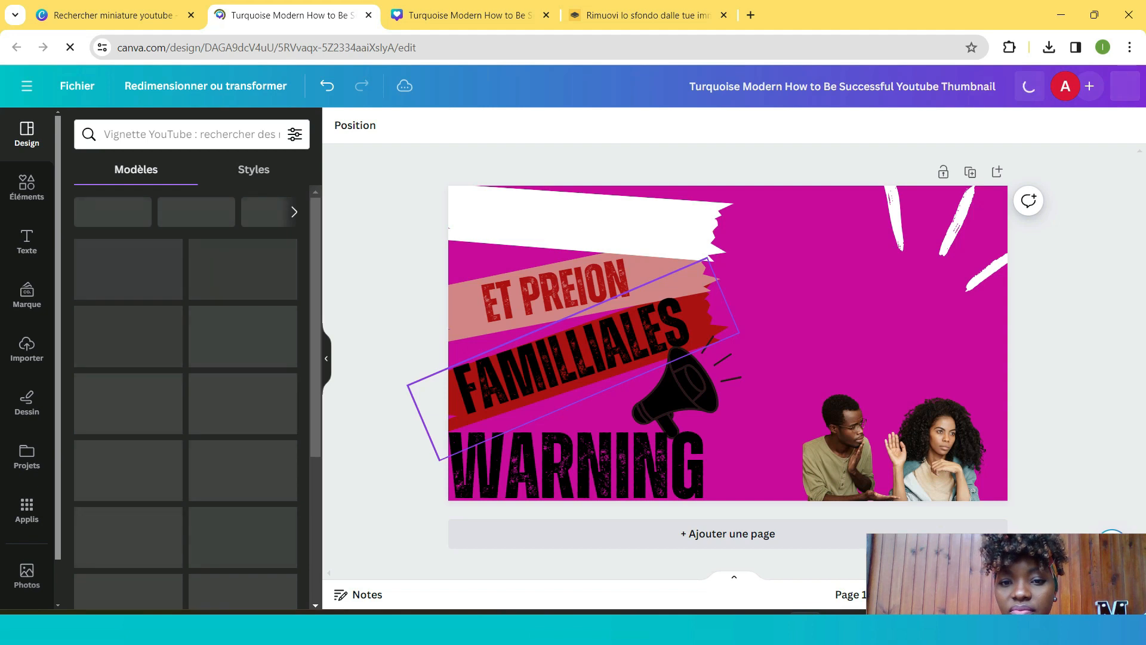
- Delete the 'FAMILLIALES' and 'ET PRESSIONS' texts together with the dark red band behind them
{"action": "key", "text": "Delete"}
{"action": "key", "text": "Delete"}
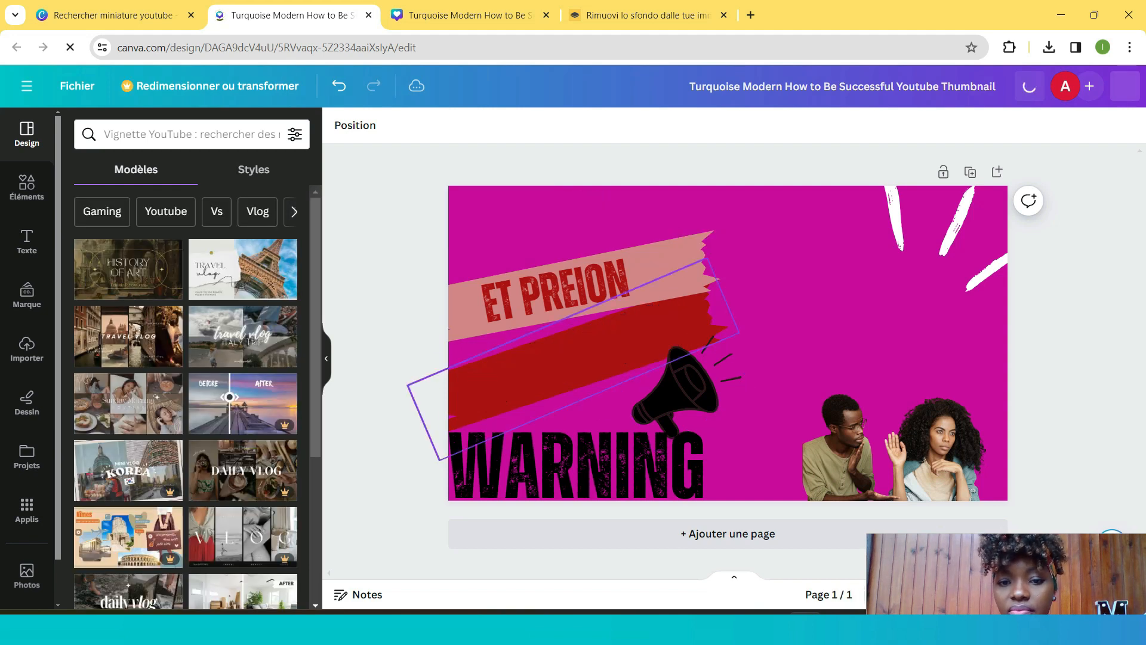
{"action": "key", "text": "Delete"}
{"action": "key", "text": "Delete"}
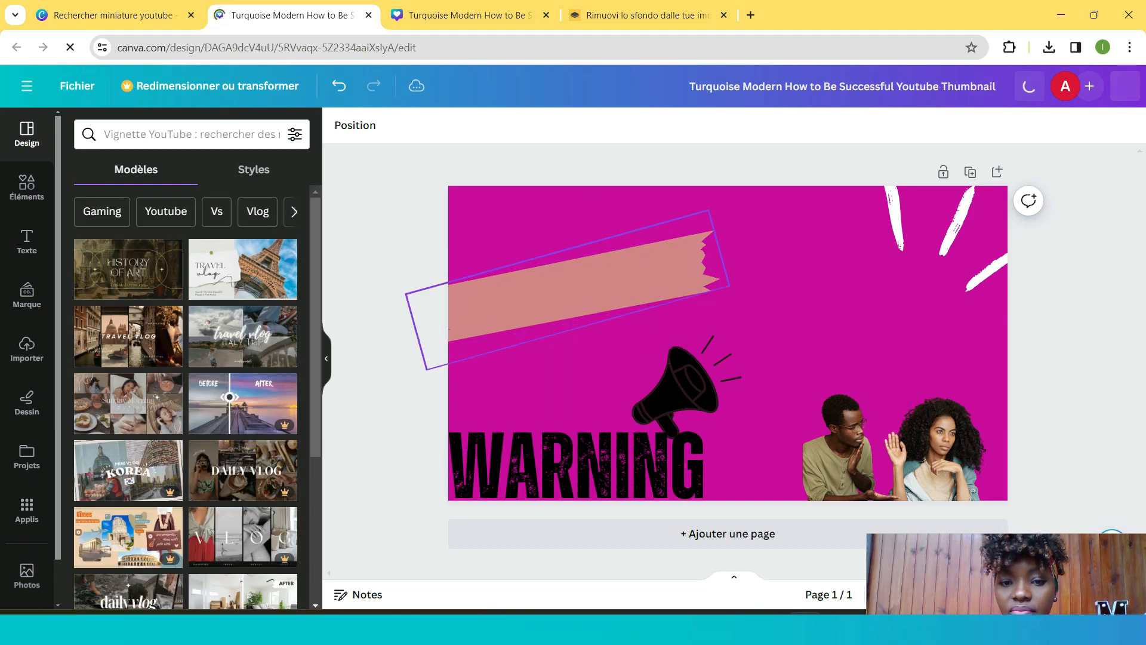
- Delete the 'WARNING' text, the megaphone graphic and the couple photo
{"action": "left_click", "coordinate": [647, 463]}
{"action": "key", "text": "Delete"}
{"action": "left_click", "coordinate": [680, 399]}
{"action": "key", "text": "Delete"}
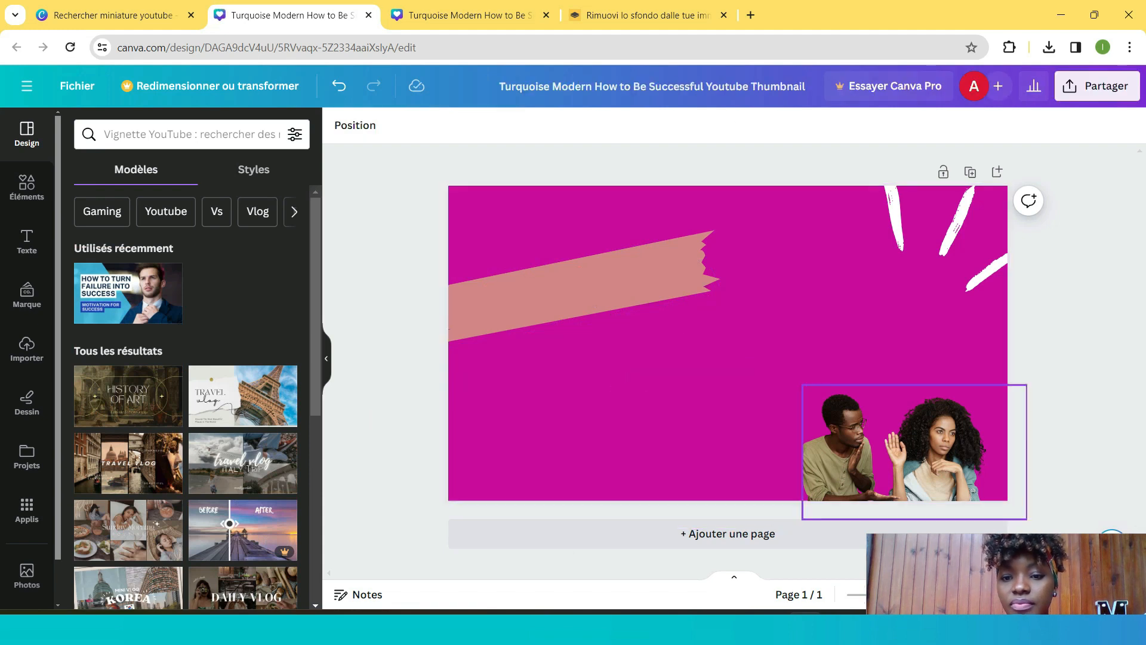
{"action": "left_click", "coordinate": [895, 447]}
{"action": "key", "text": "Delete"}
- Delete the pink torn-paper band and the white brush strokes, leaving only the magenta background
{"action": "left_click", "coordinate": [596, 286]}
{"action": "key", "text": "Delete"}
{"action": "left_click", "coordinate": [949, 233]}
{"action": "key", "text": "Delete"}
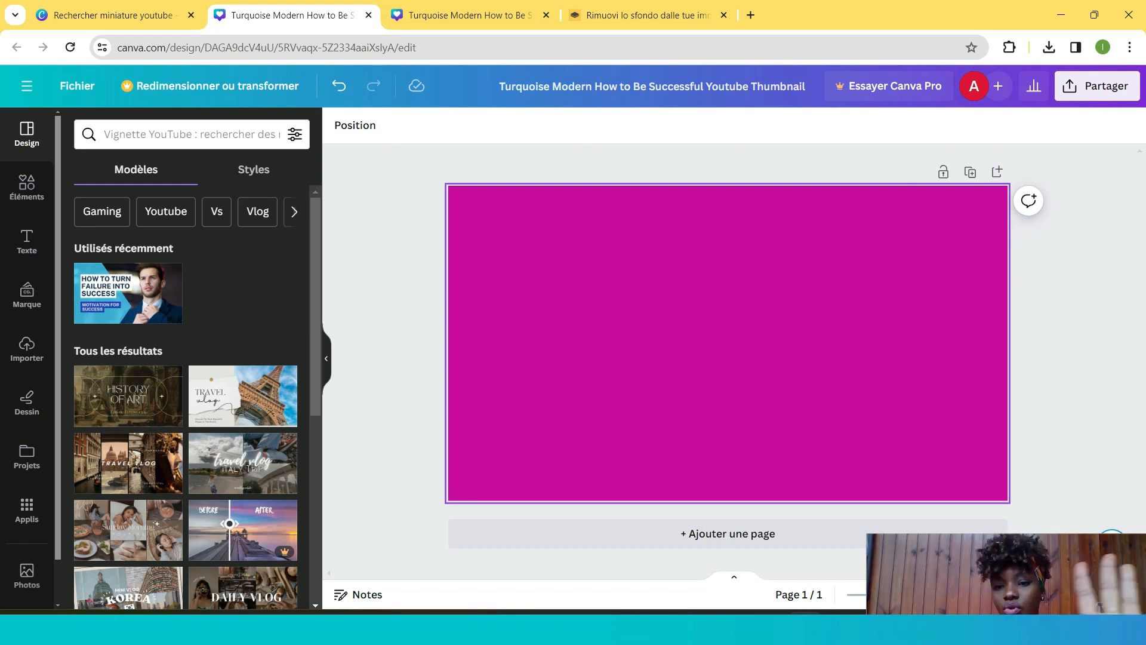
- Try to paste a copied element onto the empty magenta page
{"action": "left_click", "coordinate": [728, 343]}
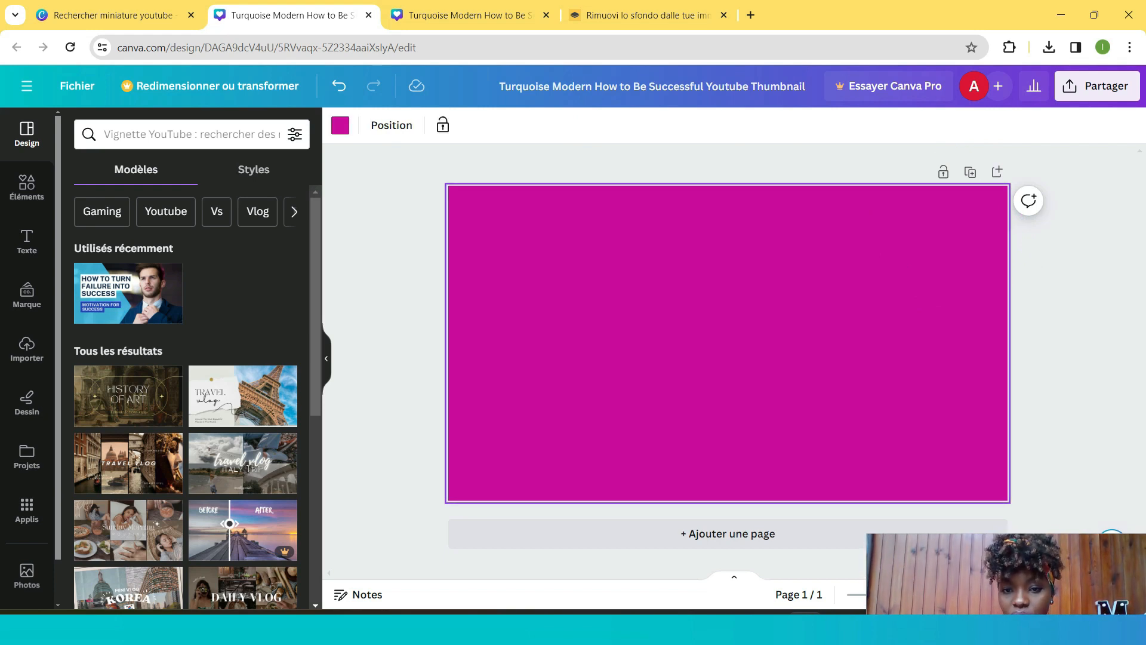
{"action": "right_click", "coordinate": [753, 310]}
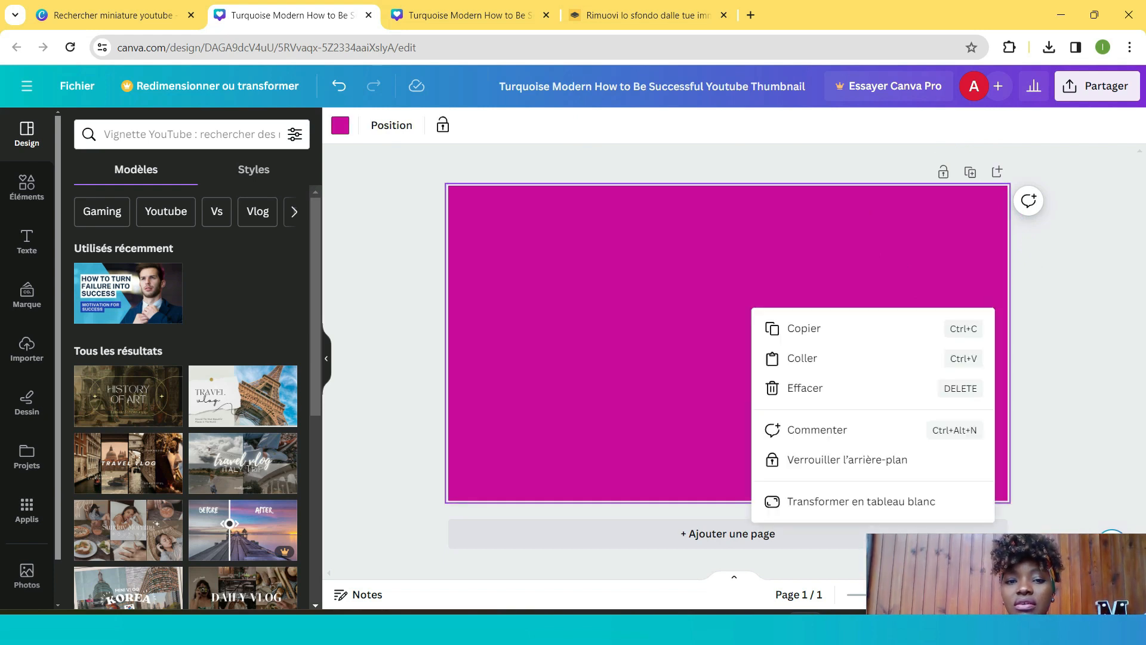
{"action": "left_click", "coordinate": [802, 358]}
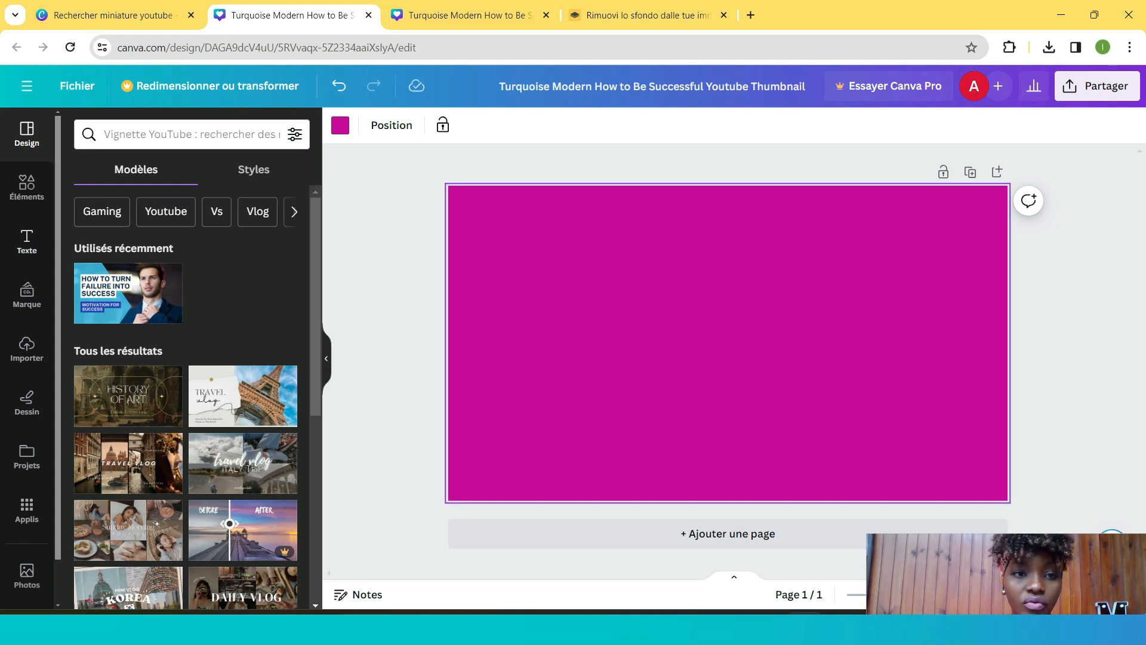
- Switch to the remove.bg tab and upload the 'Immagine WhatsApp 2024-04-10 ore 10.09.51_1ea7582d' photo to remove its background
{"action": "key", "text": "ctrl+4"}
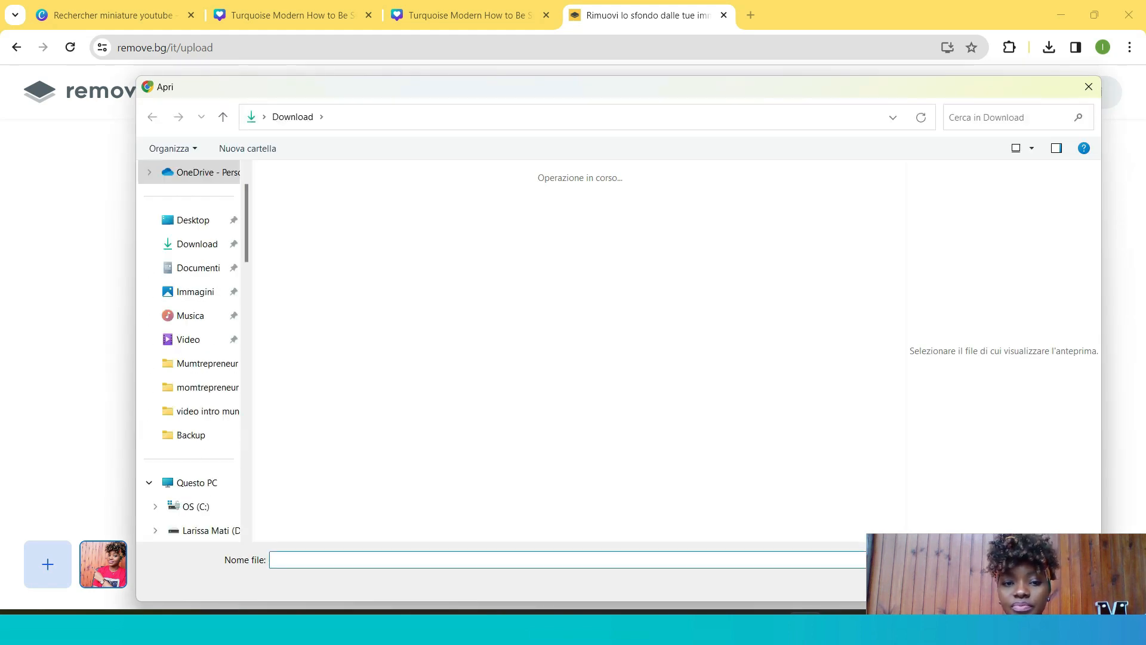
{"action": "left_click", "coordinate": [489, 271]}
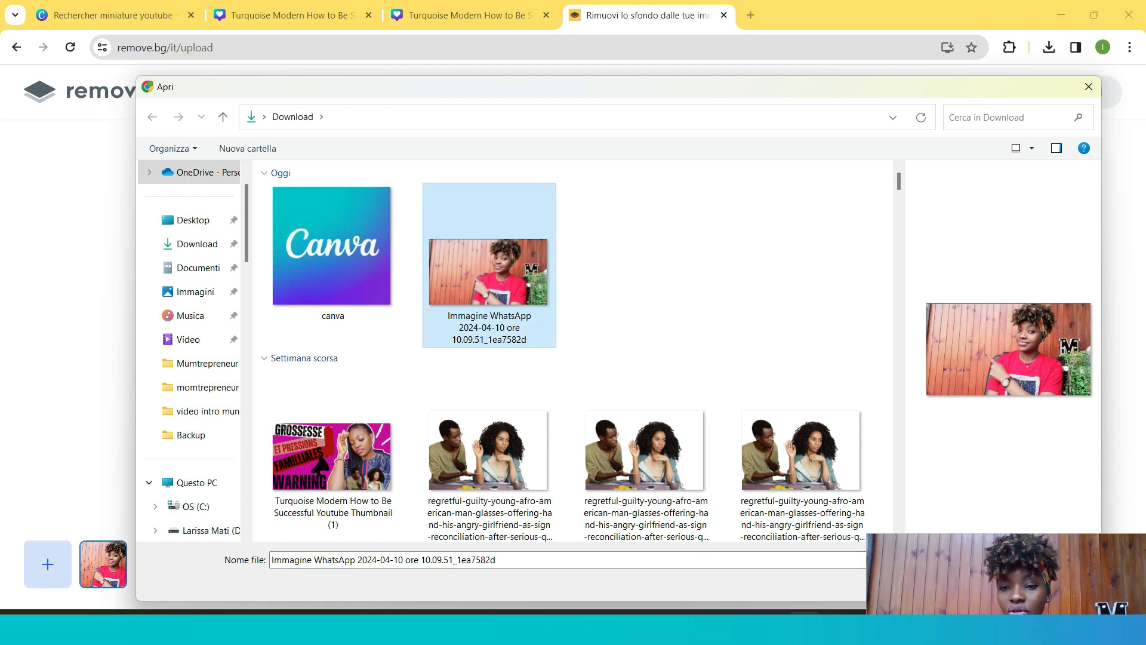
{"action": "left_click_drag", "start_coordinate": [1004, 564], "coordinate": [1036, 626]}
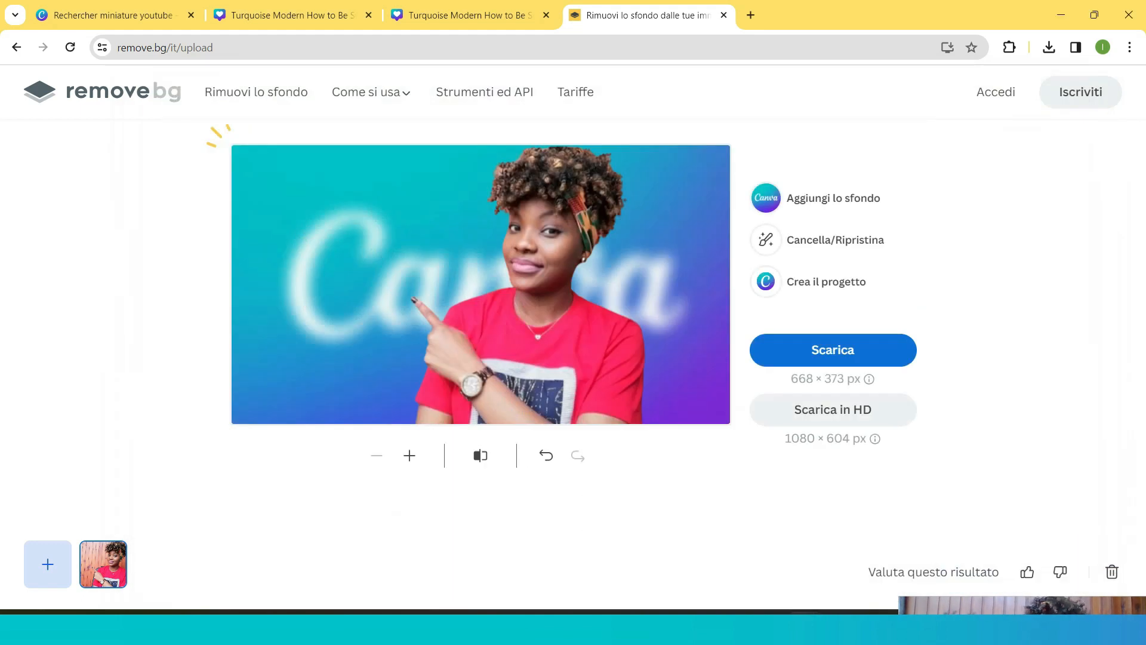
{"action": "left_click_drag", "start_coordinate": [1022, 606], "coordinate": [1006, 470]}
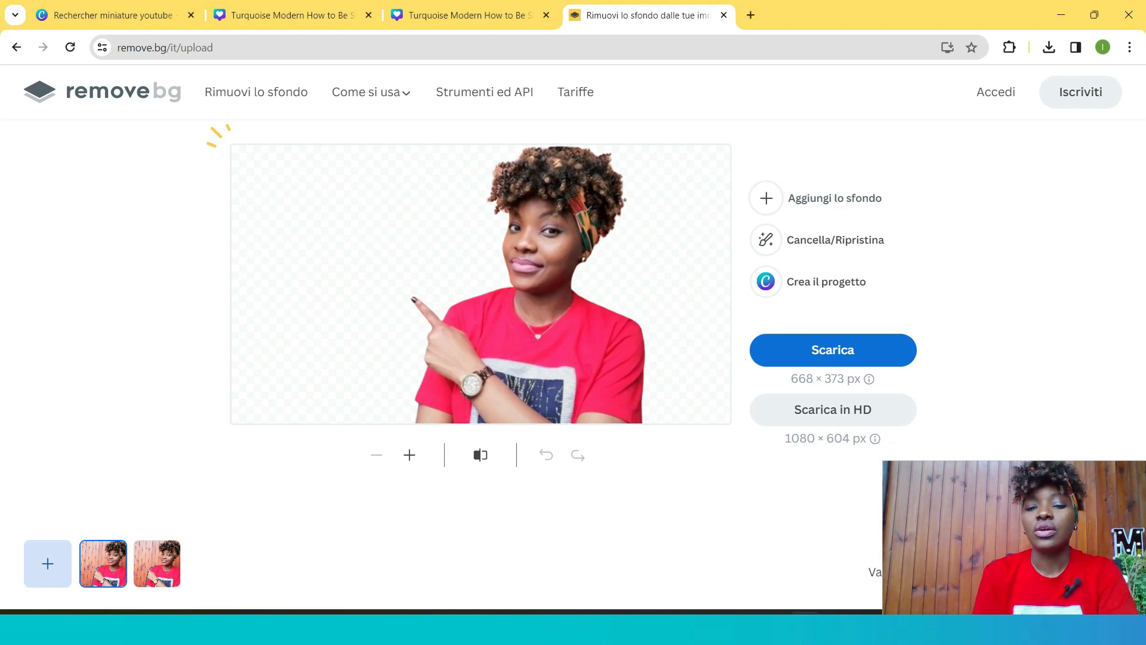
- Open the background options and preview a rainbow gradient, then a brick wall photo behind the cut-out portrait
{"action": "left_click", "coordinate": [815, 198]}
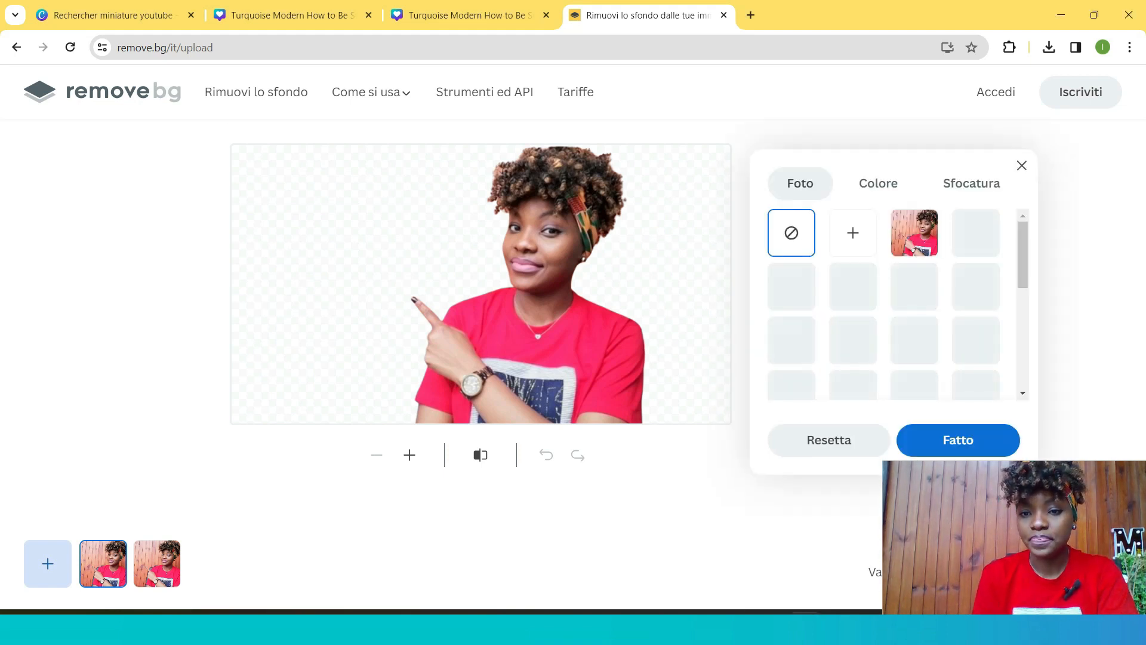
{"action": "scroll", "coordinate": [951, 364], "scroll_direction": "down", "scroll_amount": 4}
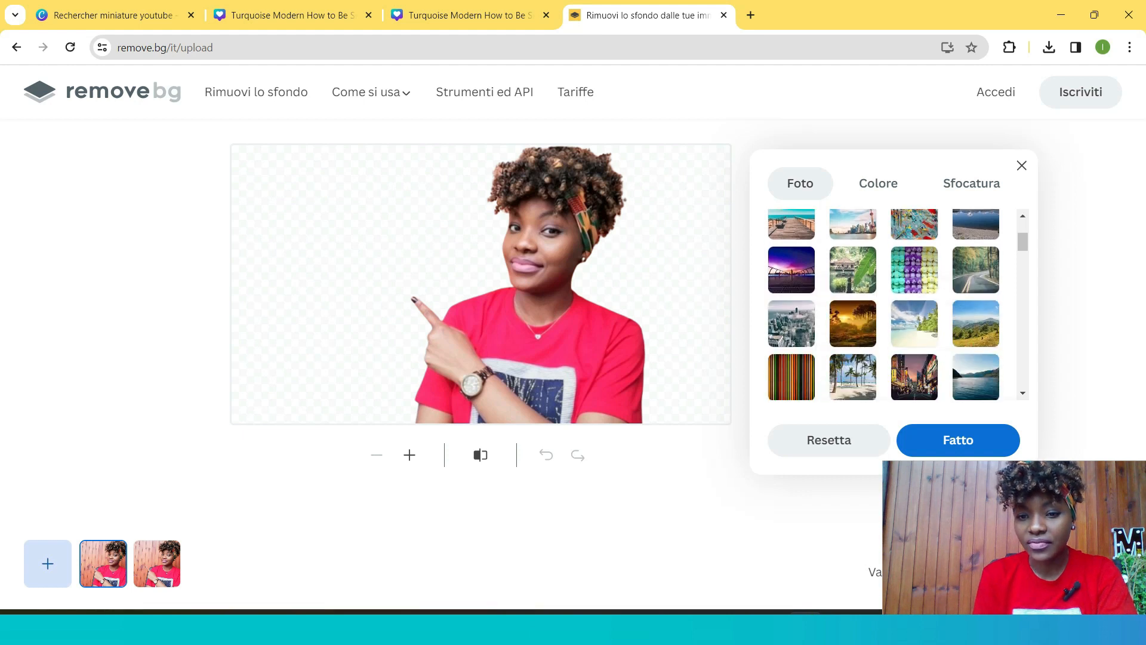
{"action": "scroll", "coordinate": [898, 304], "scroll_direction": "down", "scroll_amount": 3}
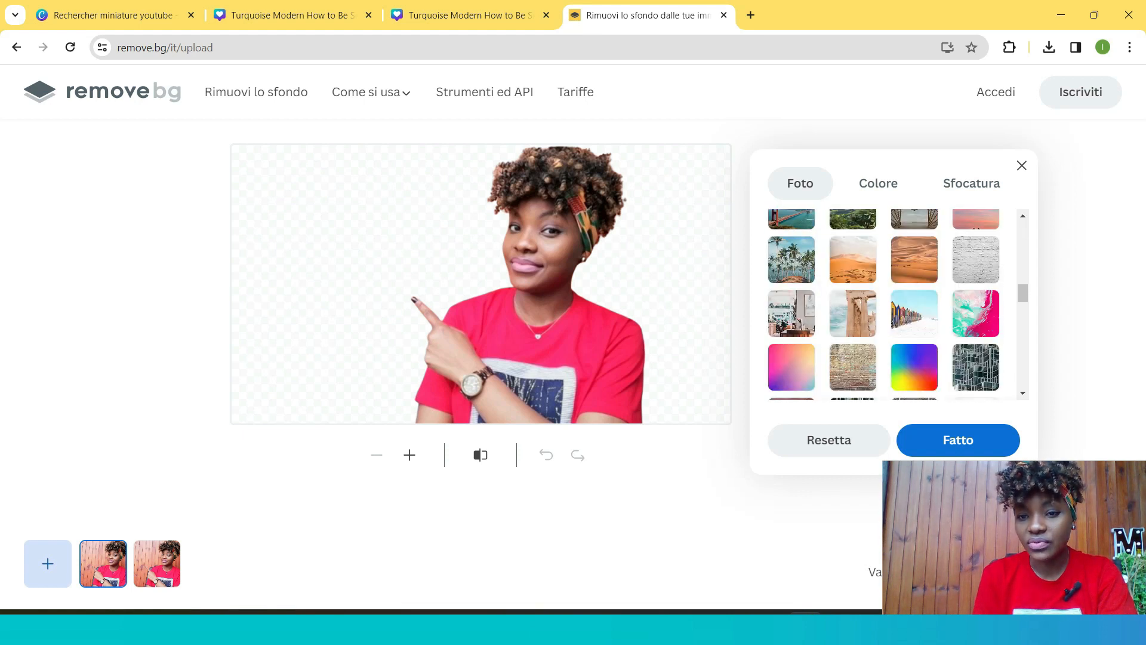
{"action": "left_click", "coordinate": [914, 367]}
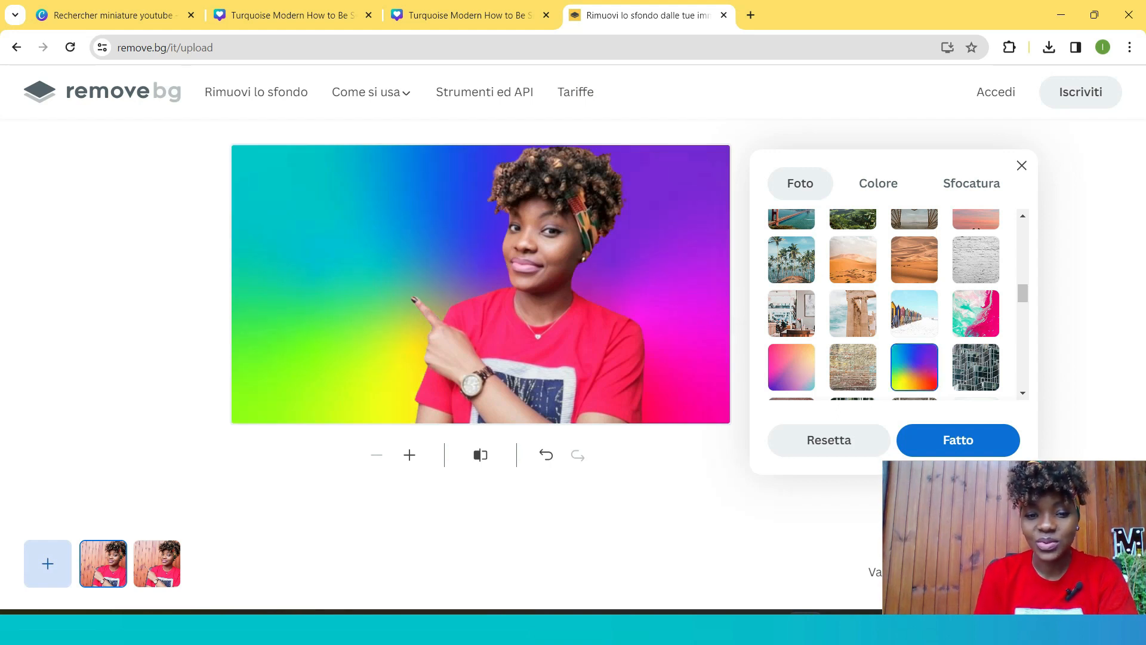
{"action": "scroll", "coordinate": [883, 304], "scroll_direction": "down", "scroll_amount": 1}
{"action": "left_click", "coordinate": [853, 292]}
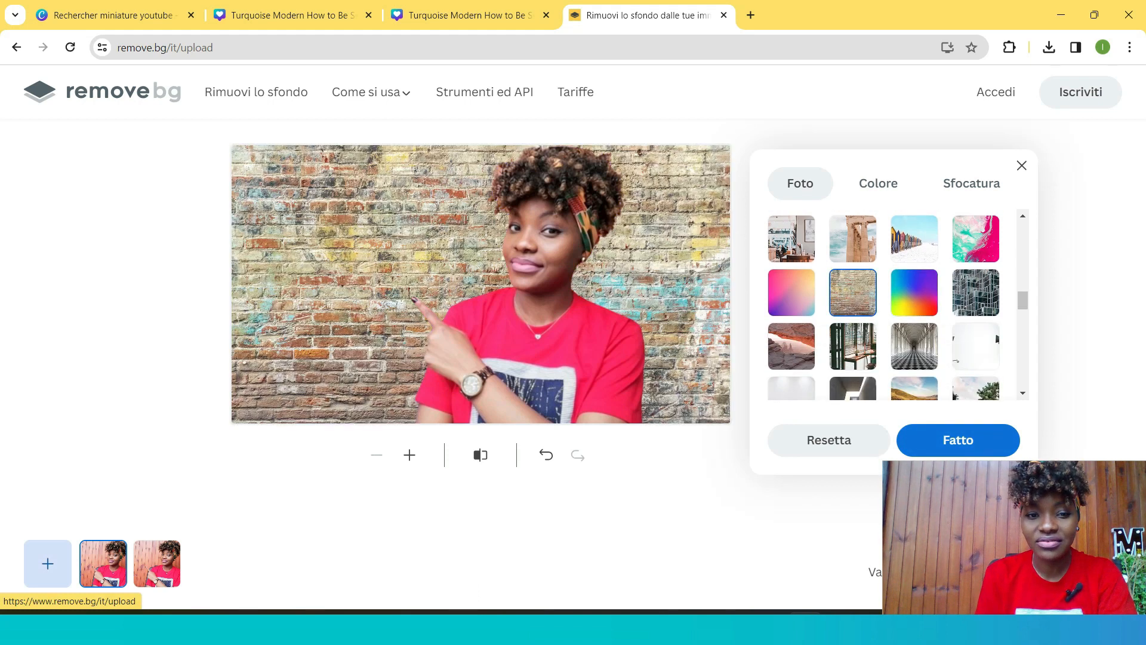
- Preview a sunset beach photo and then a wooden structure photo as the portrait's background
{"action": "scroll", "coordinate": [914, 379], "scroll_direction": "down", "scroll_amount": 2}
{"action": "left_click", "coordinate": [914, 304]}
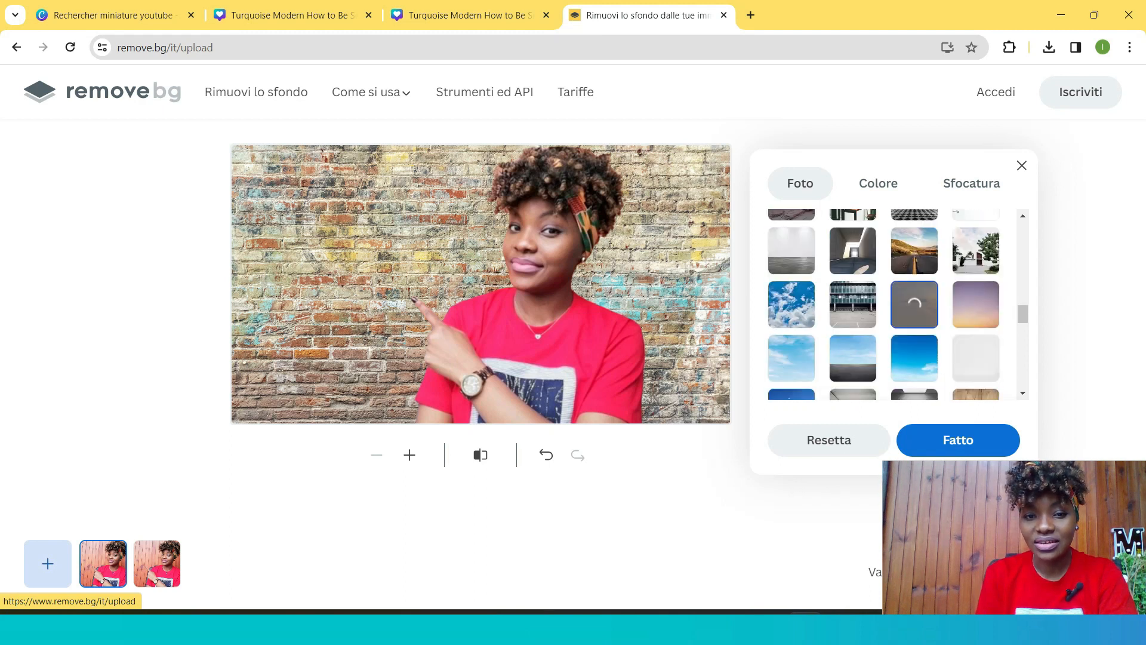
{"action": "scroll", "coordinate": [912, 307], "scroll_direction": "down", "scroll_amount": 2}
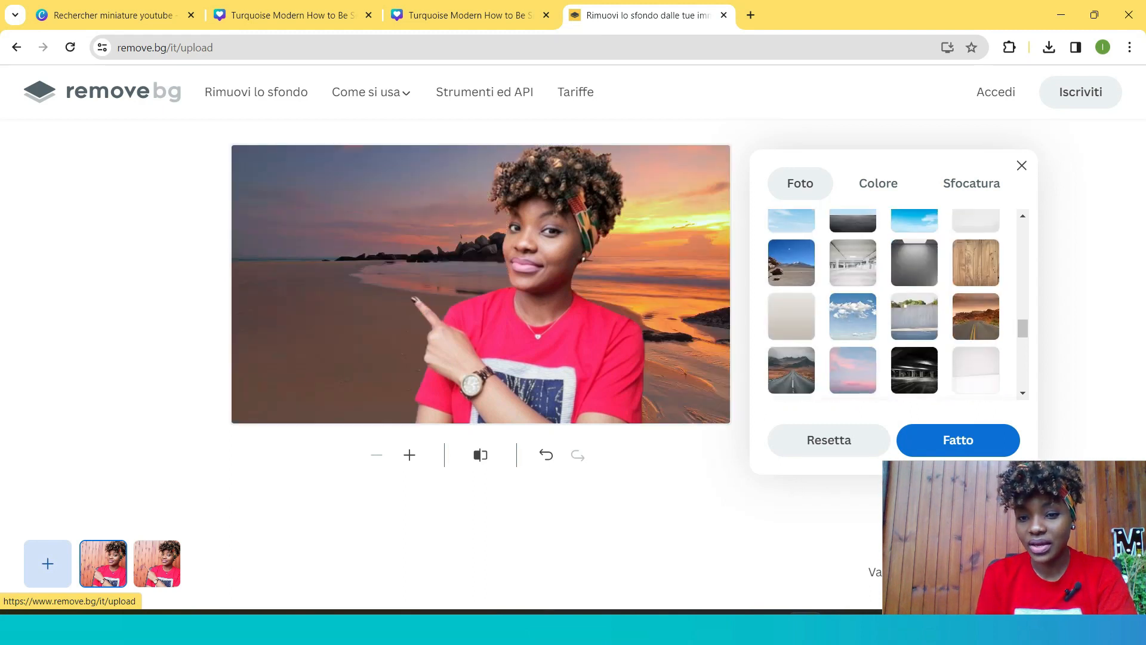
{"action": "scroll", "coordinate": [859, 315], "scroll_direction": "up", "scroll_amount": 3}
{"action": "scroll", "coordinate": [896, 304], "scroll_direction": "up", "scroll_amount": 2}
{"action": "left_click", "coordinate": [914, 281]}
{"action": "scroll", "coordinate": [897, 304], "scroll_direction": "up", "scroll_amount": 3}
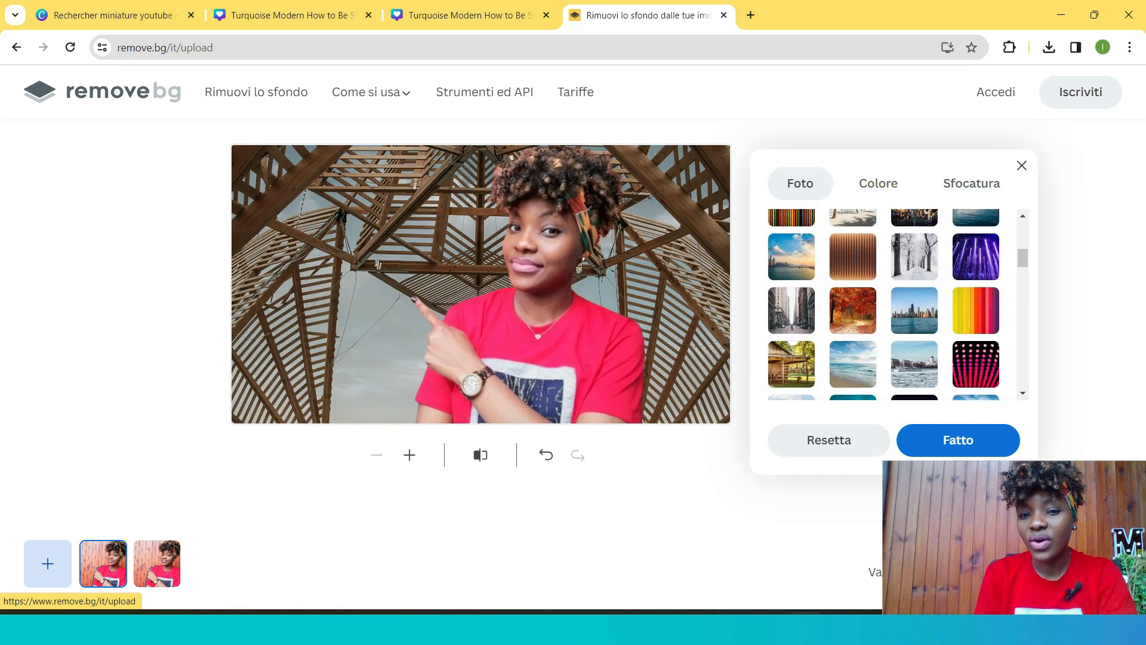
- Switch to solid colours and set the portrait's background to light blue
{"action": "left_click", "coordinate": [878, 184]}
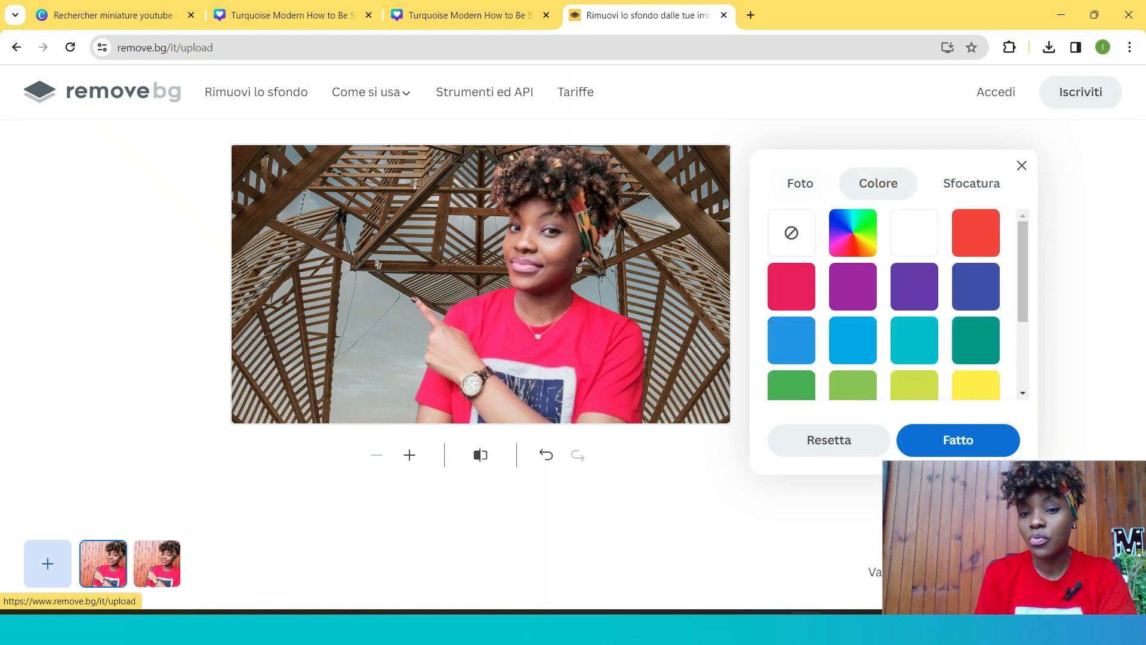
{"action": "left_click", "coordinate": [791, 233]}
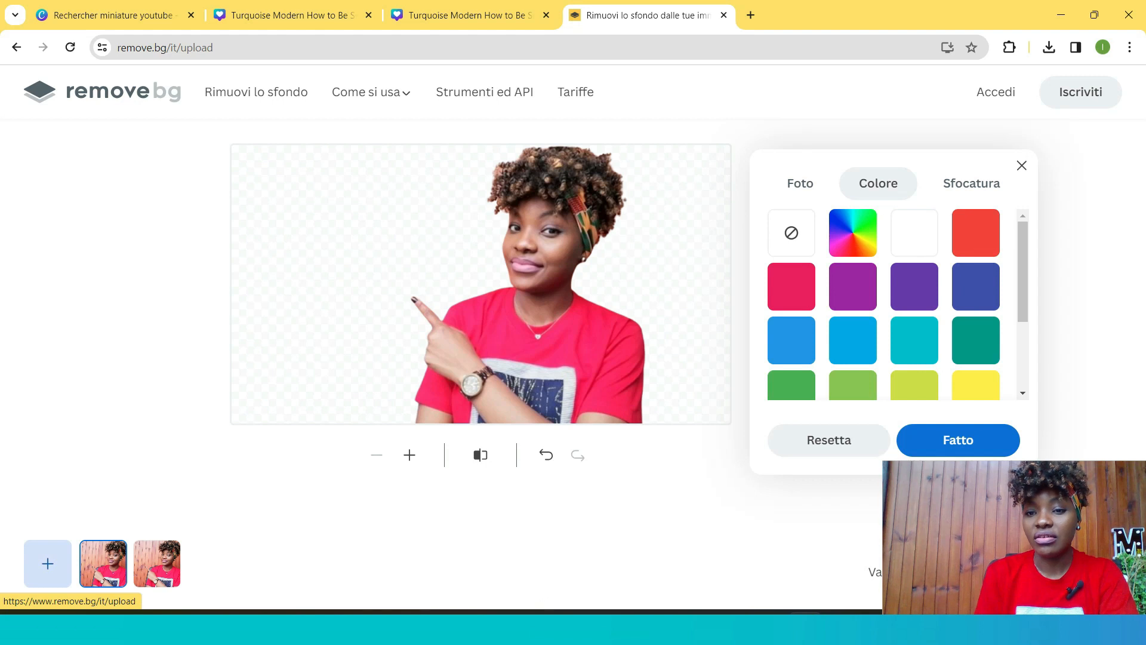
{"action": "left_click", "coordinate": [914, 286]}
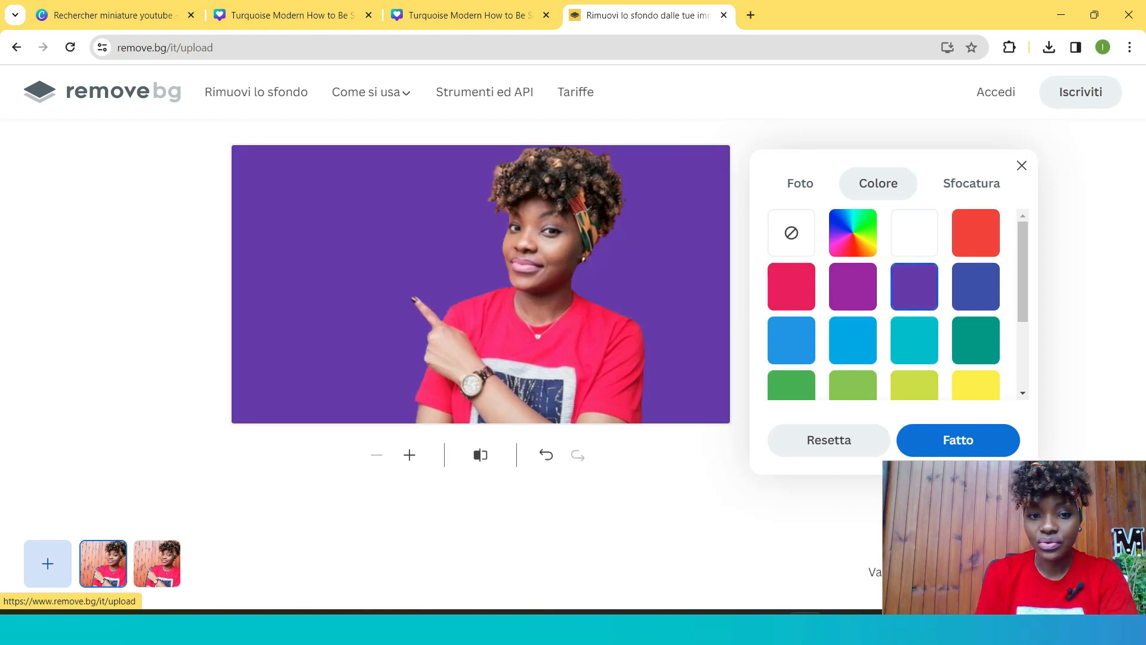
{"action": "left_click", "coordinate": [791, 286]}
{"action": "left_click", "coordinate": [792, 341]}
{"action": "left_click", "coordinate": [853, 340]}
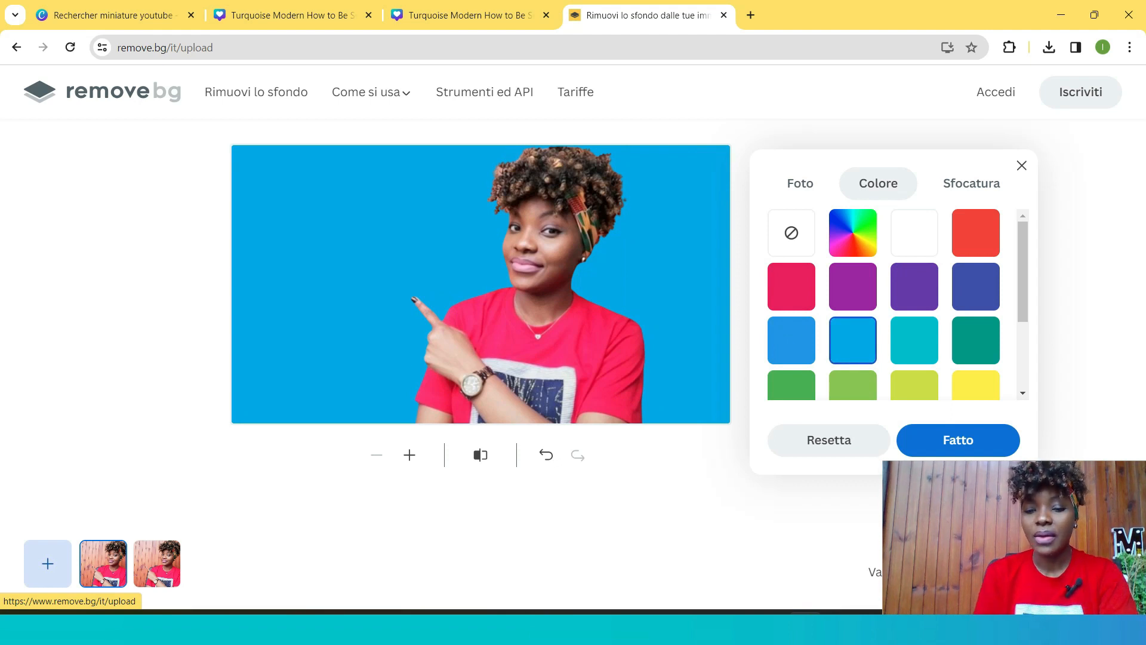
- Upload the 'canva' image from Downloads as a custom background photo behind the cut-out portrait
{"action": "left_click", "coordinate": [800, 183]}
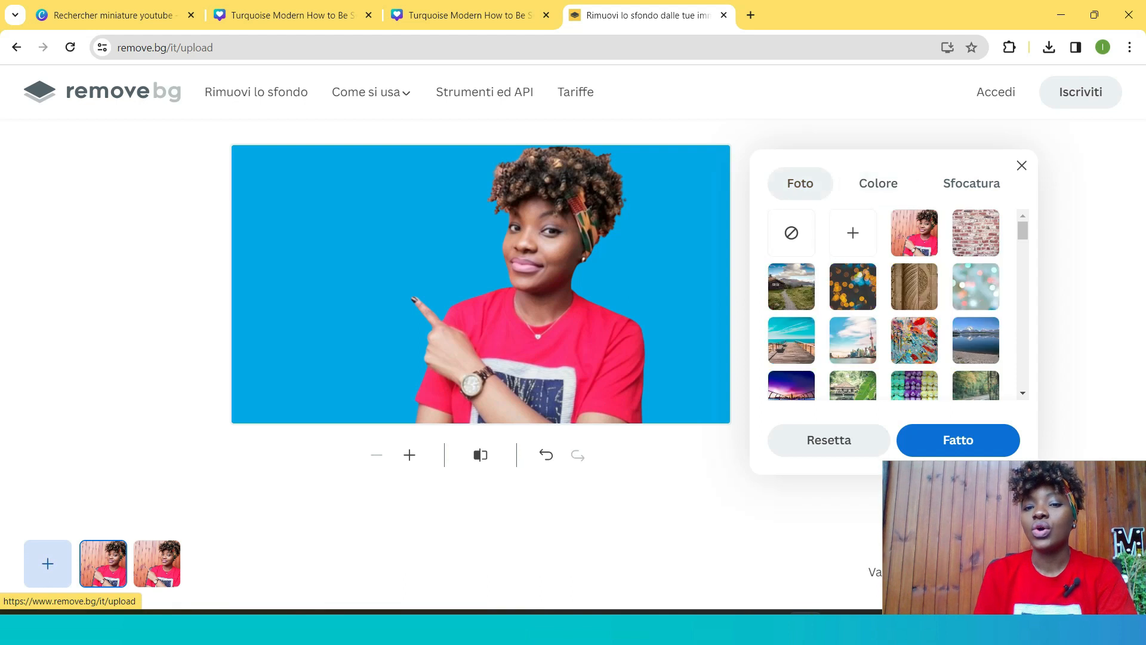
{"action": "left_click", "coordinate": [853, 233]}
{"action": "left_click", "coordinate": [333, 253]}
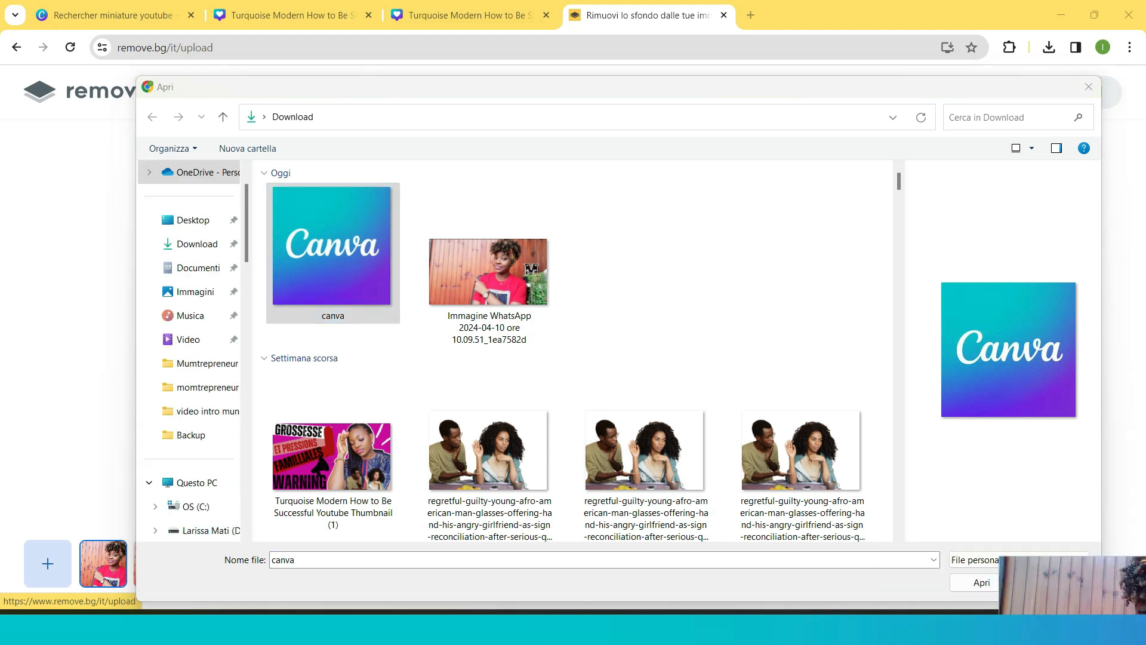
{"action": "left_click", "coordinate": [973, 583]}
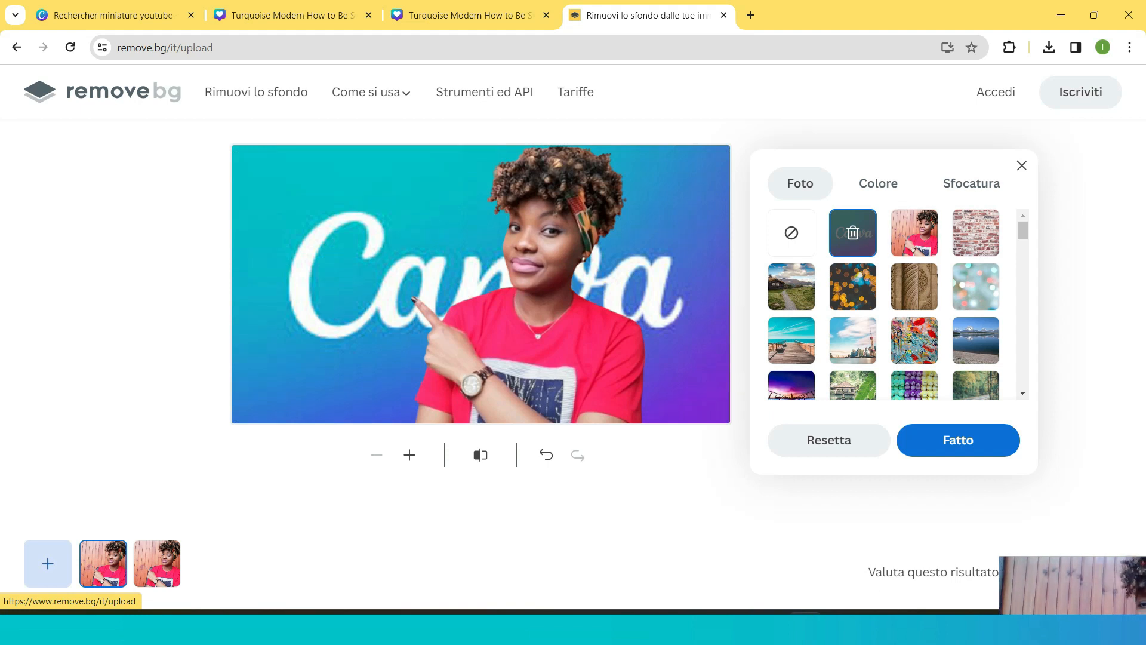
- Turn on background blur, confirm the background edits, and download the edited portrait
{"action": "left_click", "coordinate": [971, 183]}
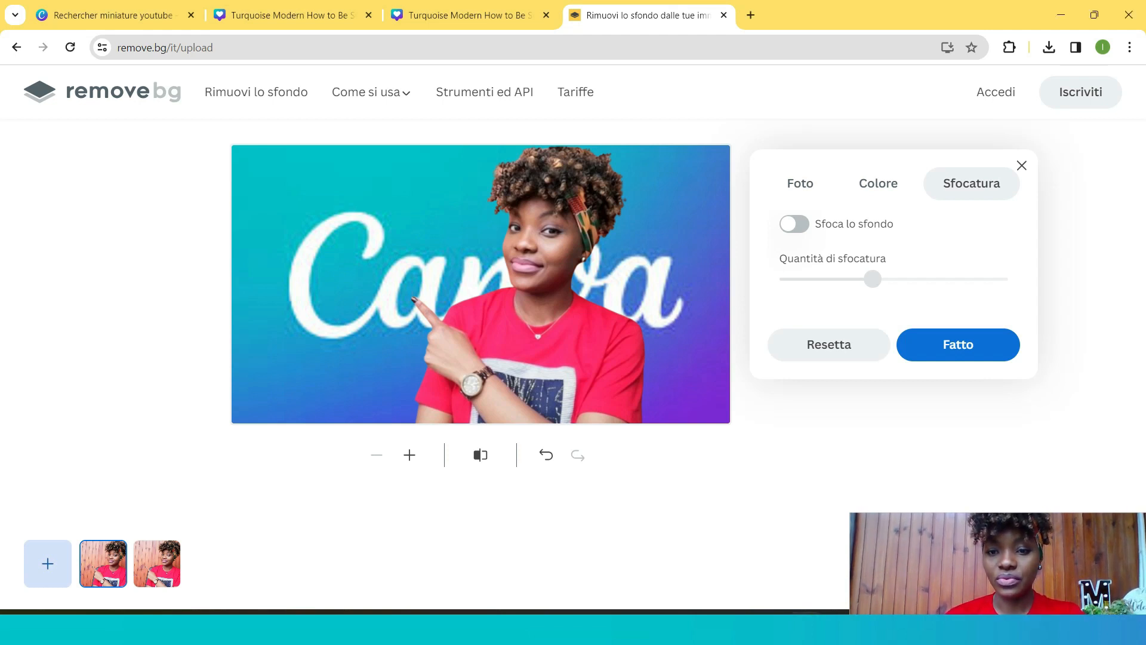
{"action": "left_click", "coordinate": [794, 224]}
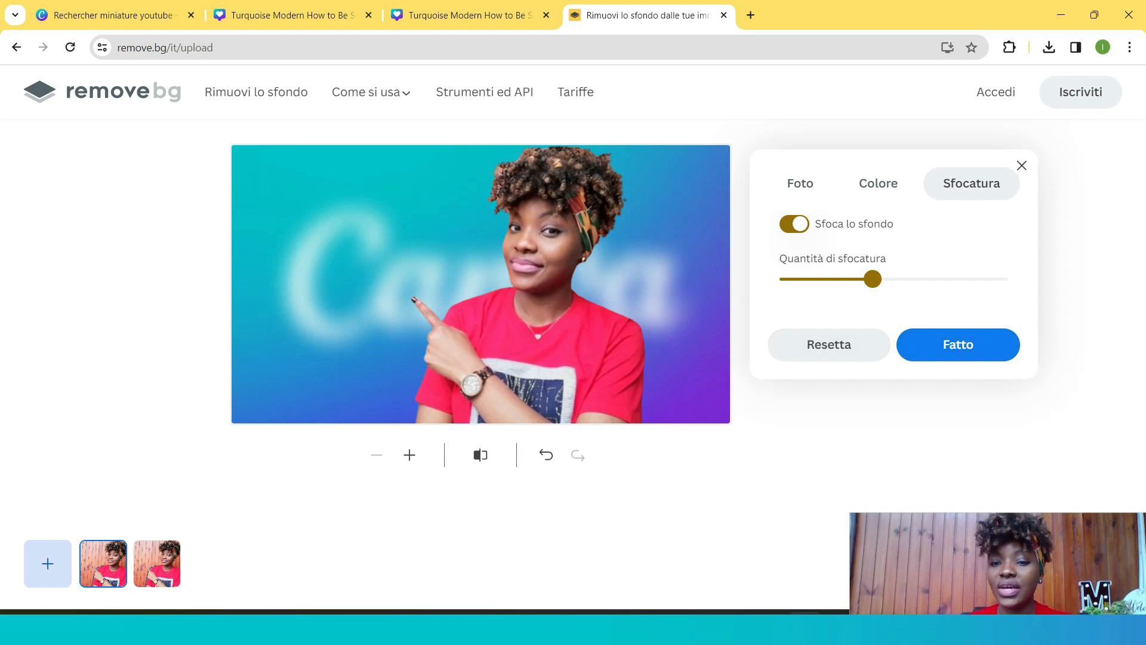
{"action": "left_click", "coordinate": [957, 344]}
{"action": "left_click", "coordinate": [833, 350]}
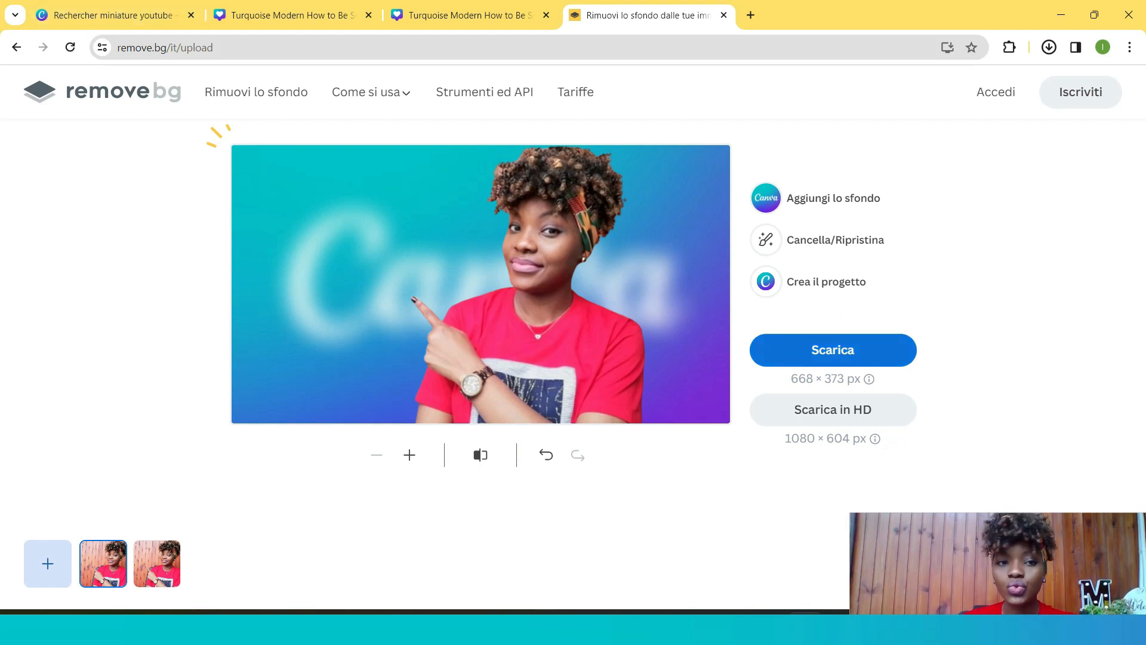
- Switch to the Canva design and upload the 'Immagine_WhatsApp_2024-04-10_ore_10.09.51_1ea7582d-removebg-preview' image
{"action": "left_click", "coordinate": [287, 15]}
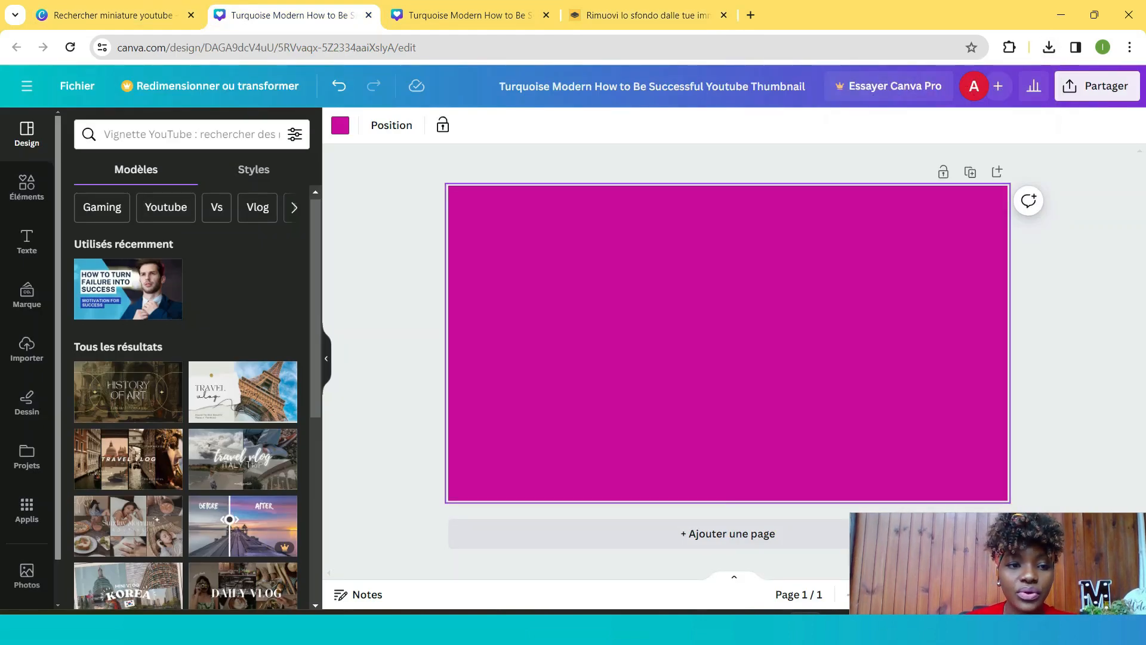
{"action": "left_click", "coordinate": [27, 350]}
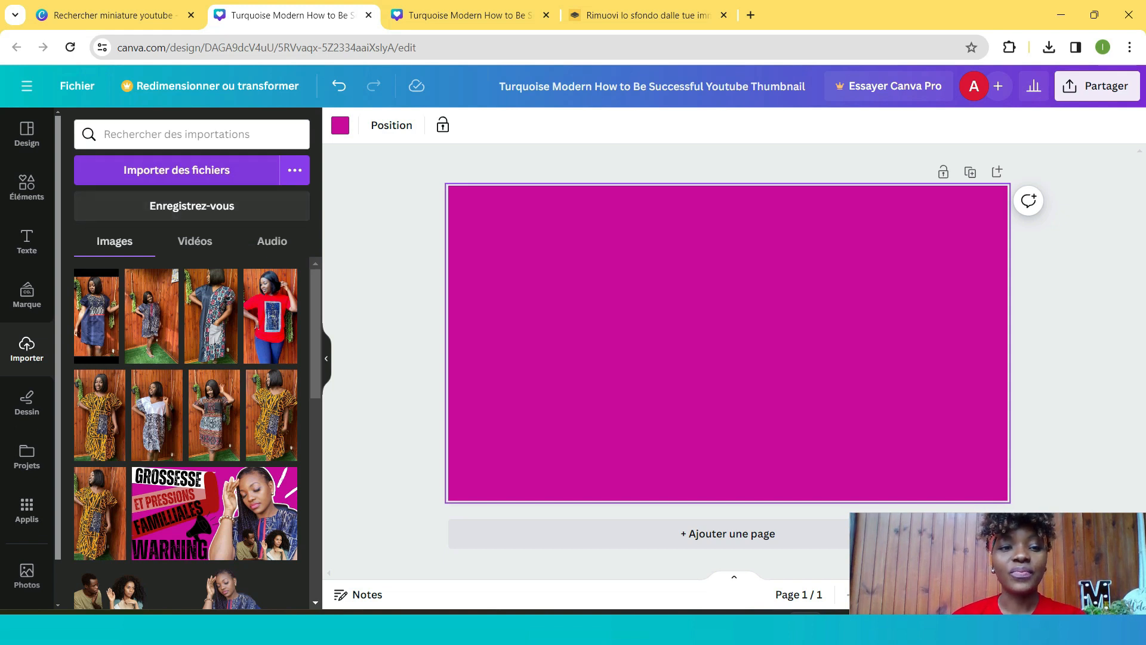
{"action": "left_click", "coordinate": [176, 170]}
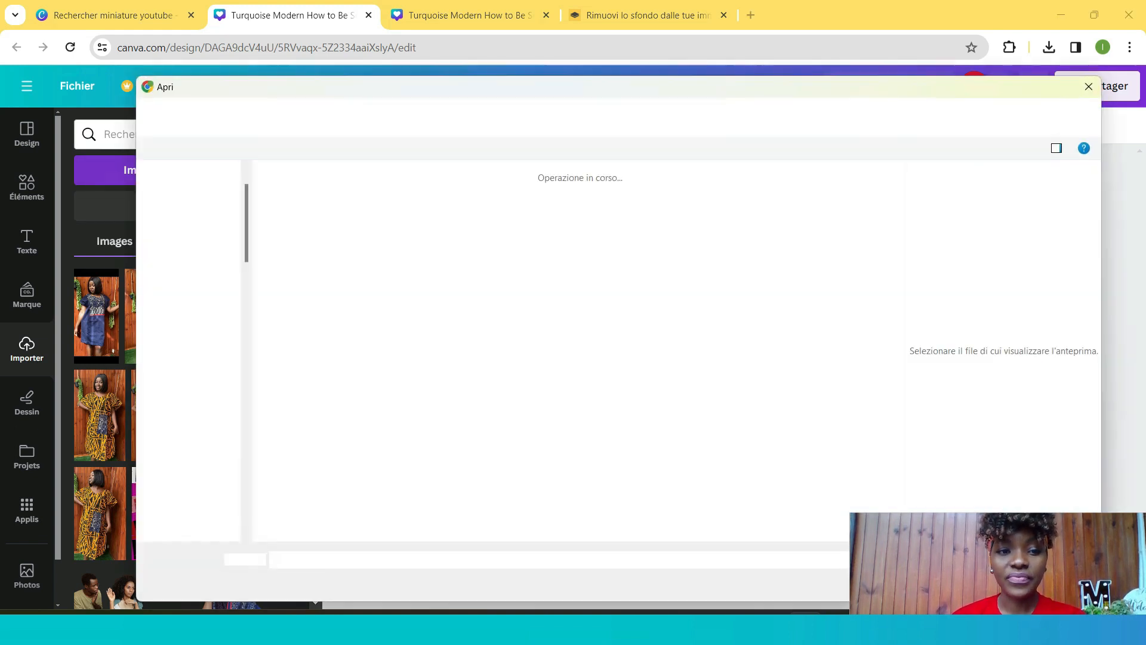
{"action": "left_click", "coordinate": [333, 272]}
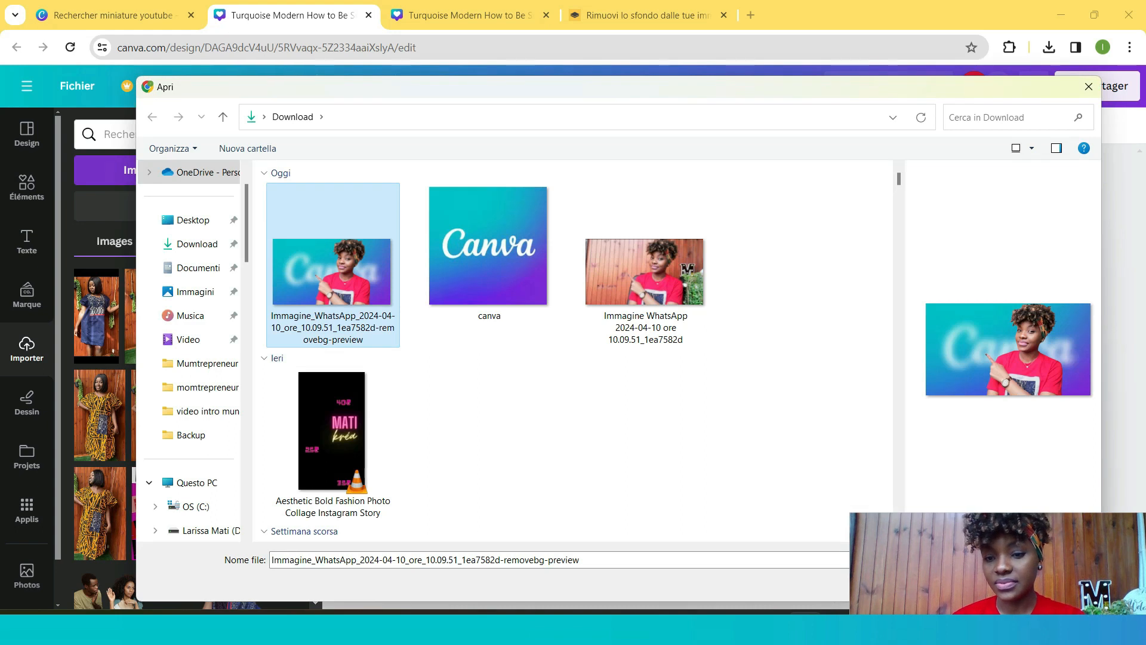
{"action": "left_click_drag", "start_coordinate": [996, 564], "coordinate": [987, 608]}
{"action": "left_click", "coordinate": [983, 581]}
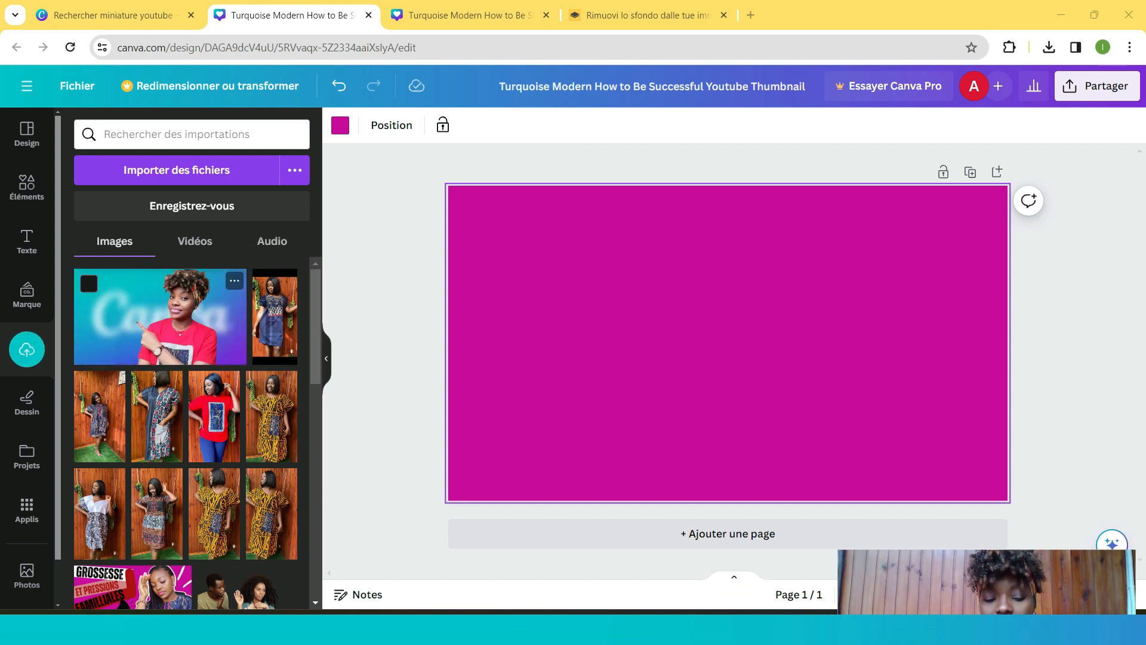
- Place the uploaded portrait on the design and enlarge it to cover the whole canvas
{"action": "left_click_drag", "start_coordinate": [160, 316], "coordinate": [613, 295]}
{"action": "left_click", "coordinate": [614, 295]}
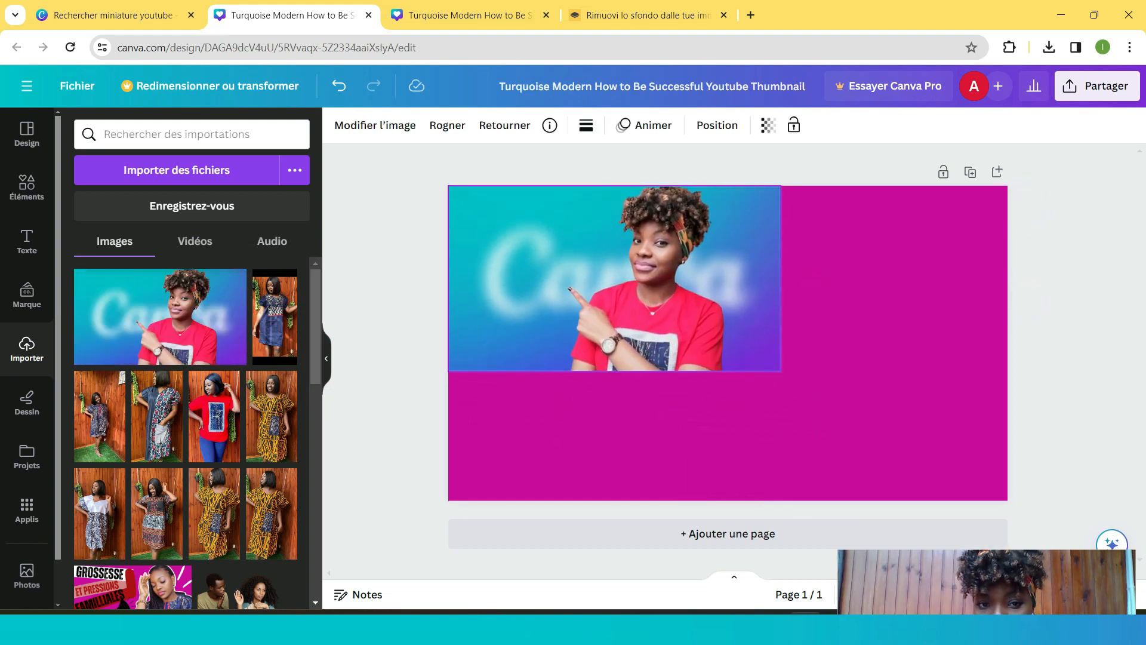
{"action": "left_click_drag", "start_coordinate": [780, 371], "coordinate": [1008, 497]}
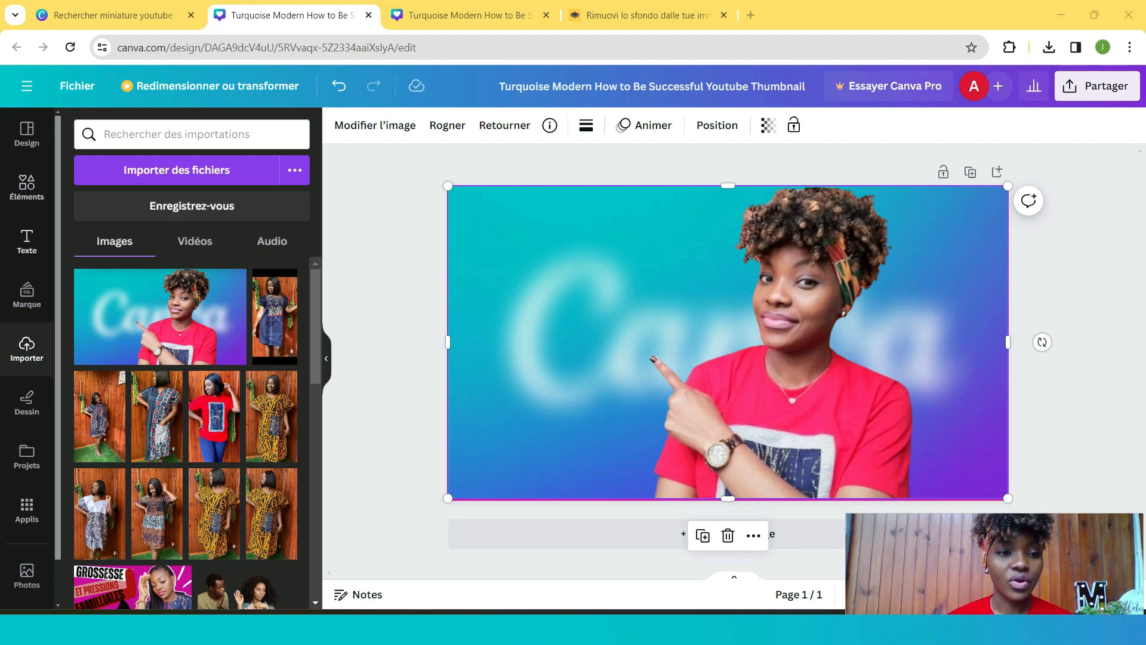
- Search the elements for 'rectangle' and place a pink brush-stroke rectangle near the thumbnail's top-left corner
{"action": "left_click", "coordinate": [27, 186]}
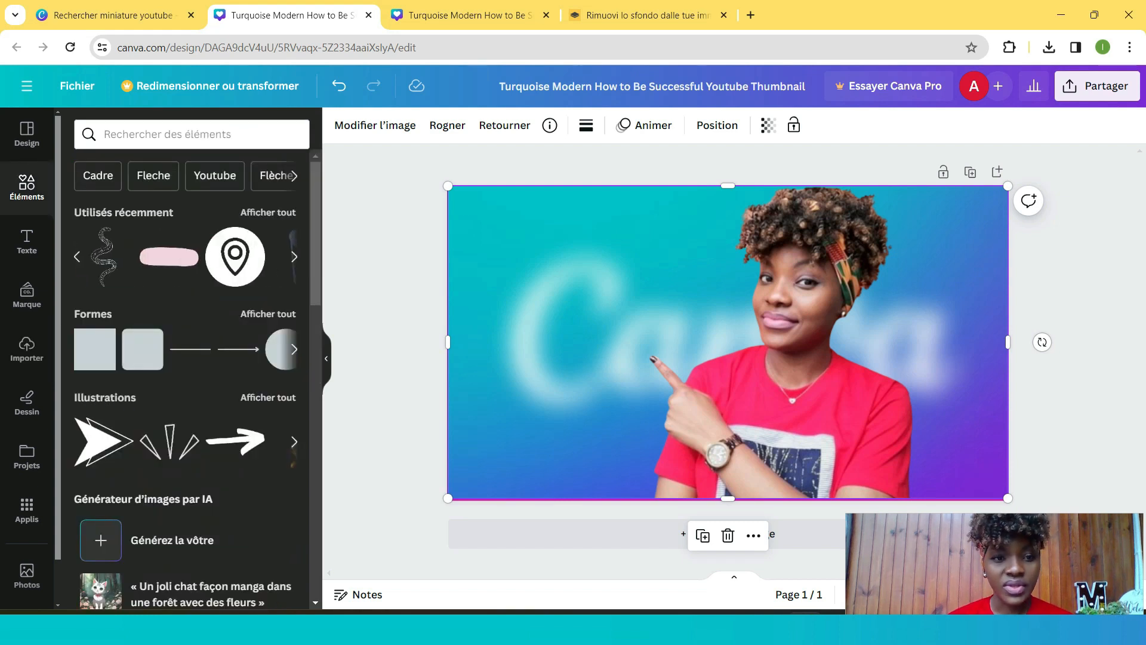
{"action": "left_click", "coordinate": [179, 134]}
{"action": "type", "text": "rectangle"}
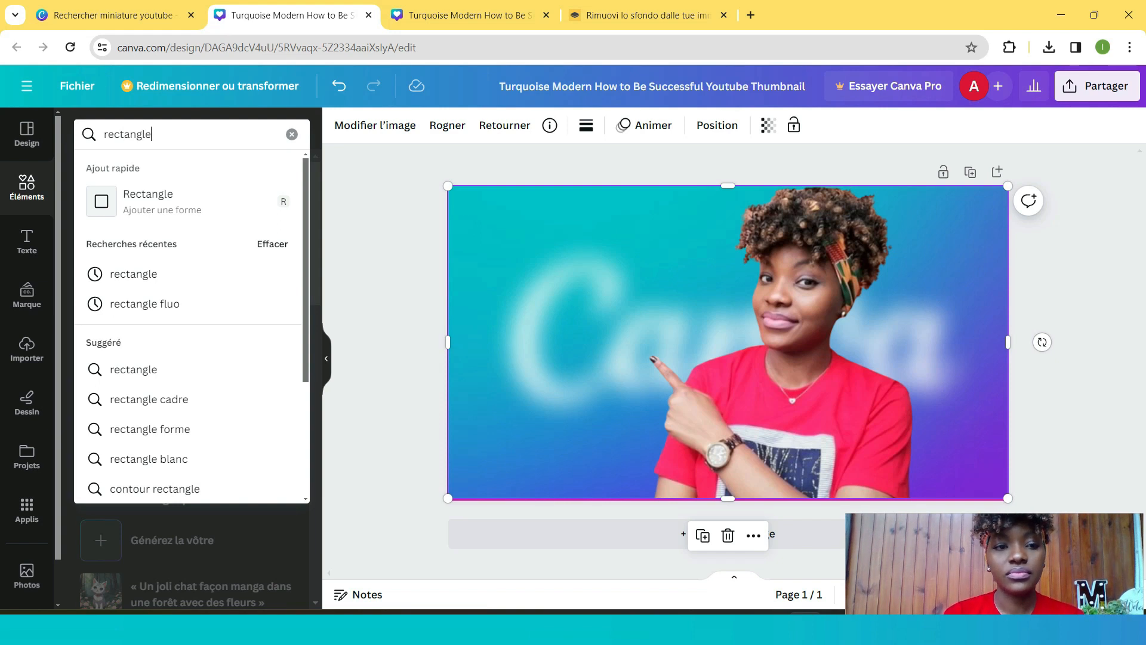
{"action": "key", "text": "Return"}
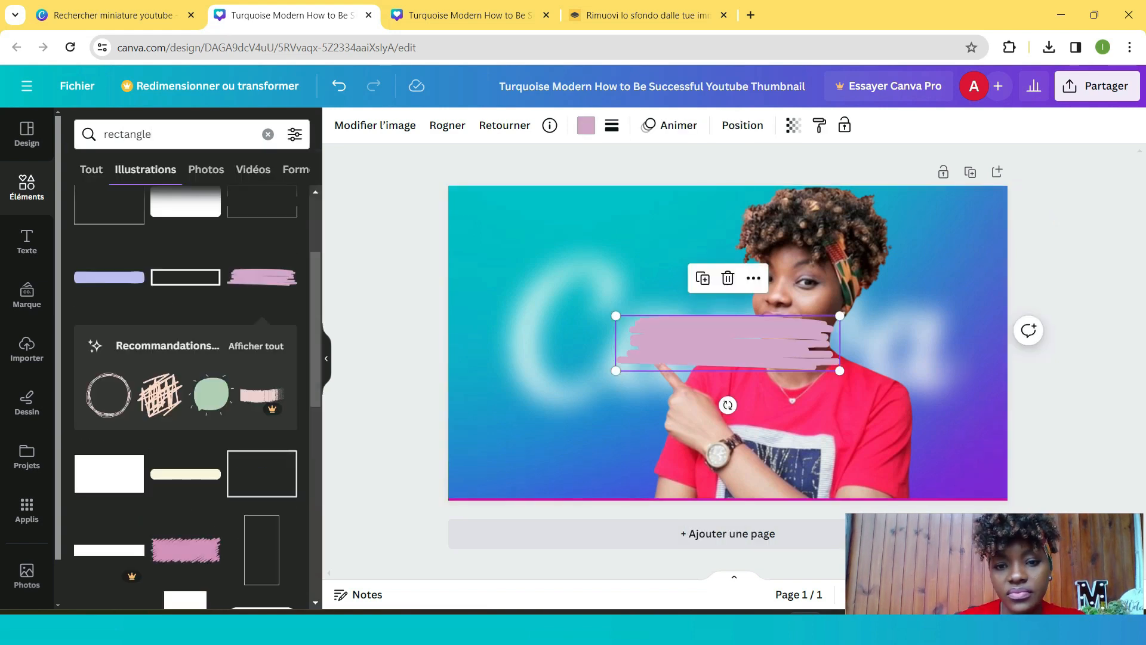
{"action": "left_click_drag", "start_coordinate": [728, 343], "coordinate": [591, 233]}
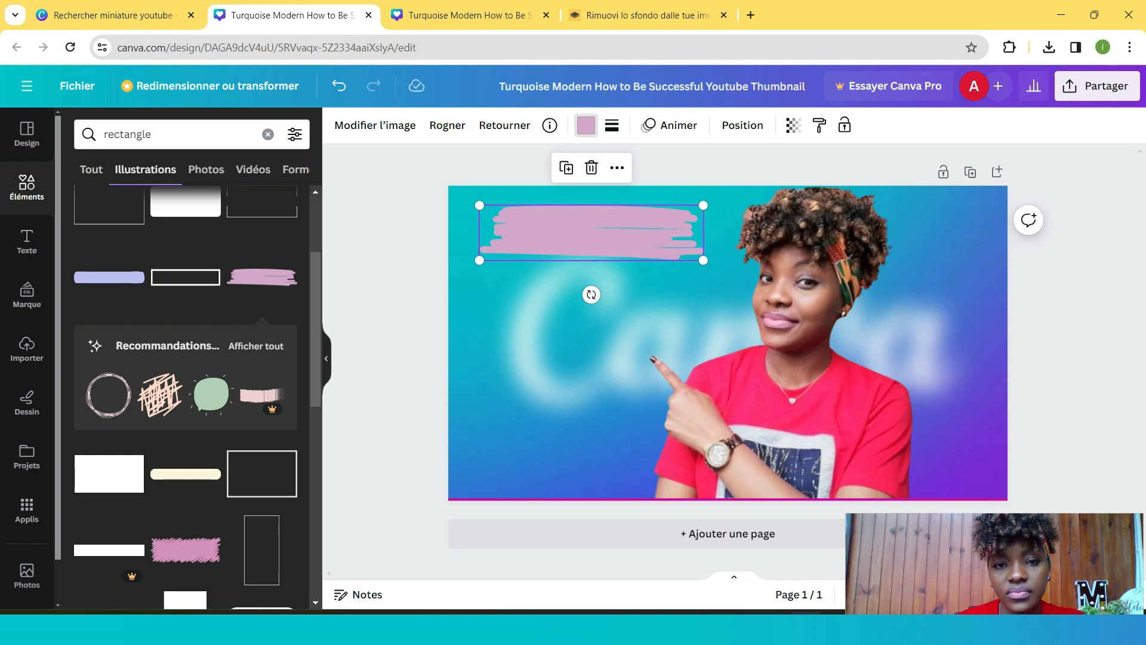
- Change the brush-stroke rectangle's colour to white
{"action": "left_click", "coordinate": [585, 125]}
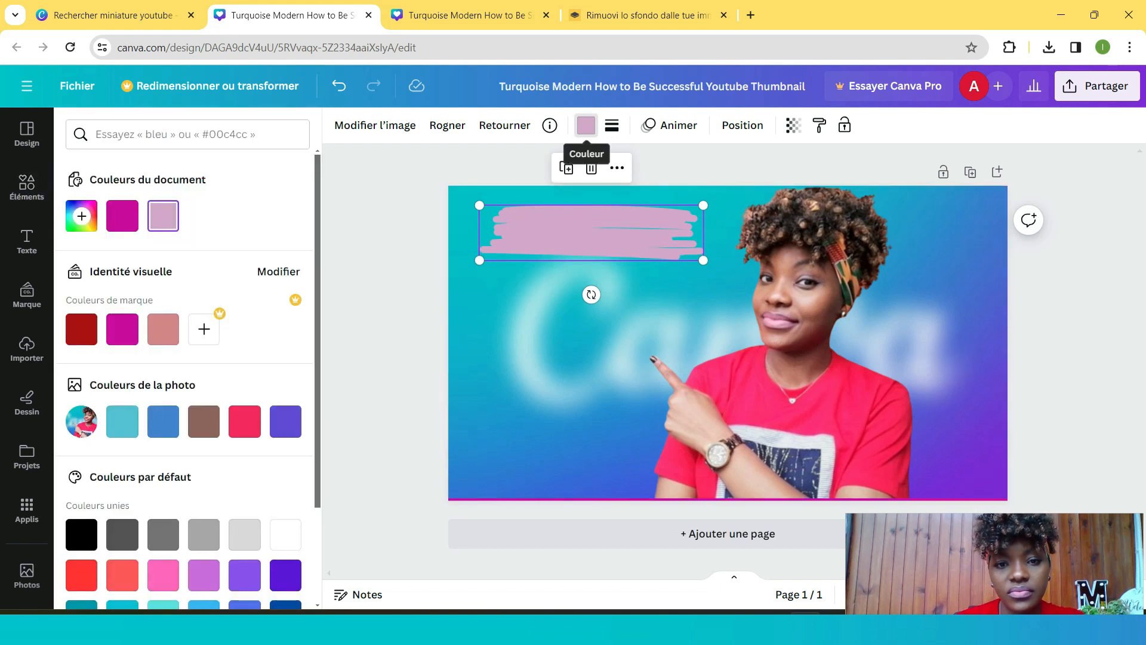
{"action": "left_click", "coordinate": [585, 125]}
{"action": "left_click", "coordinate": [586, 126]}
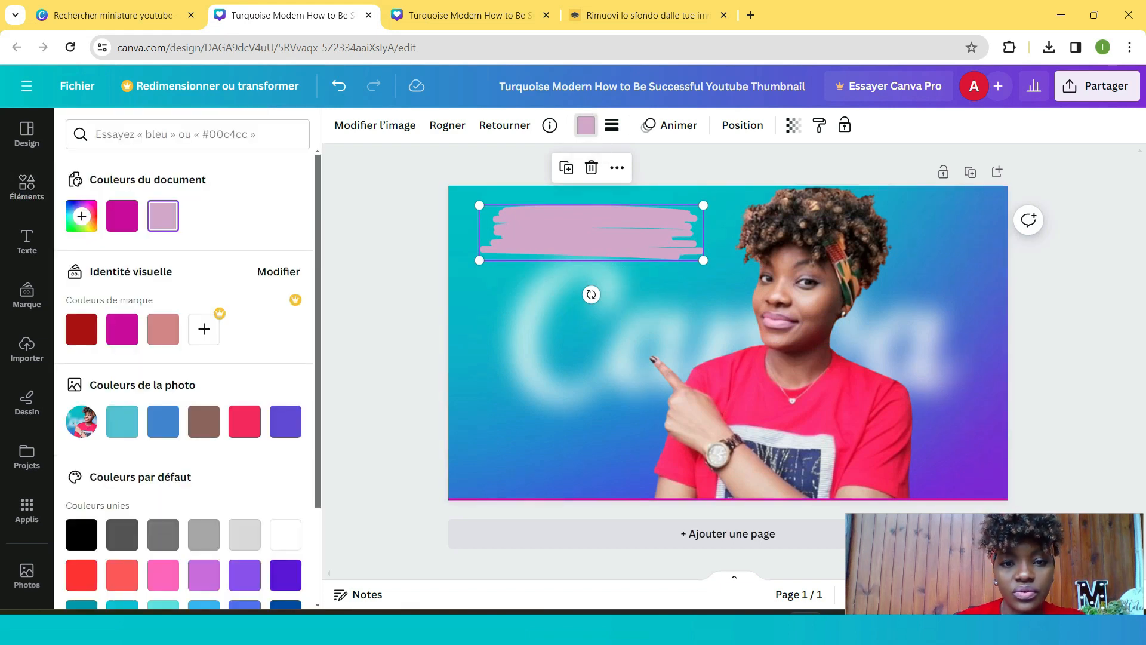
{"action": "left_click", "coordinate": [585, 125]}
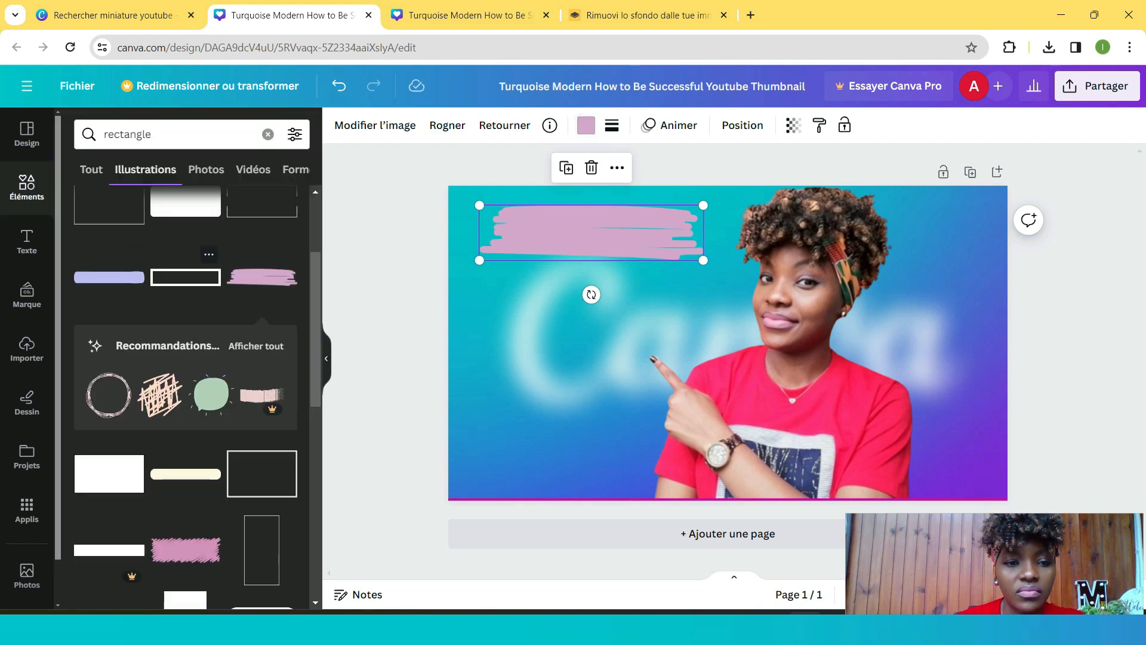
{"action": "scroll", "coordinate": [185, 277], "scroll_direction": "up", "scroll_amount": 1}
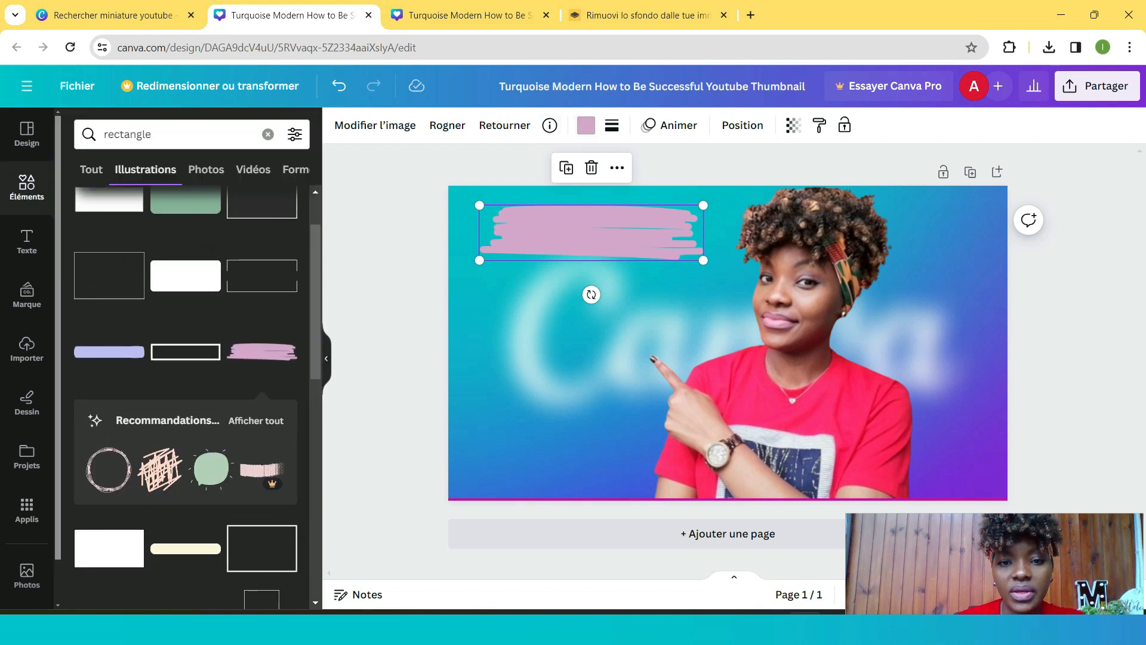
{"action": "left_click", "coordinate": [585, 125]}
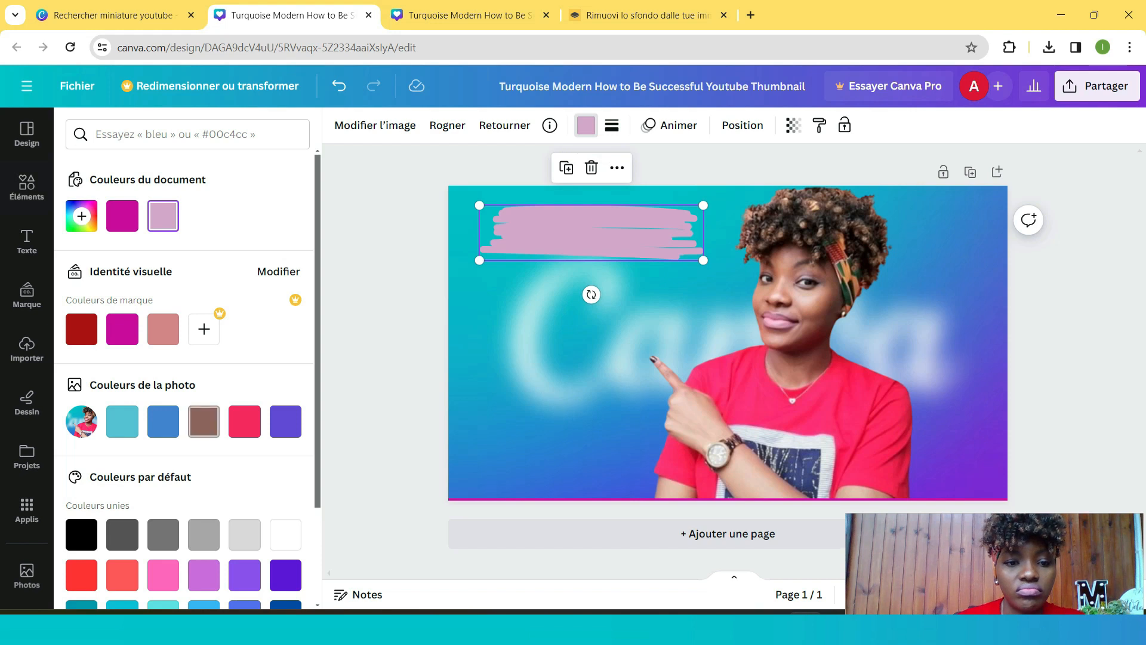
{"action": "left_click", "coordinate": [286, 534]}
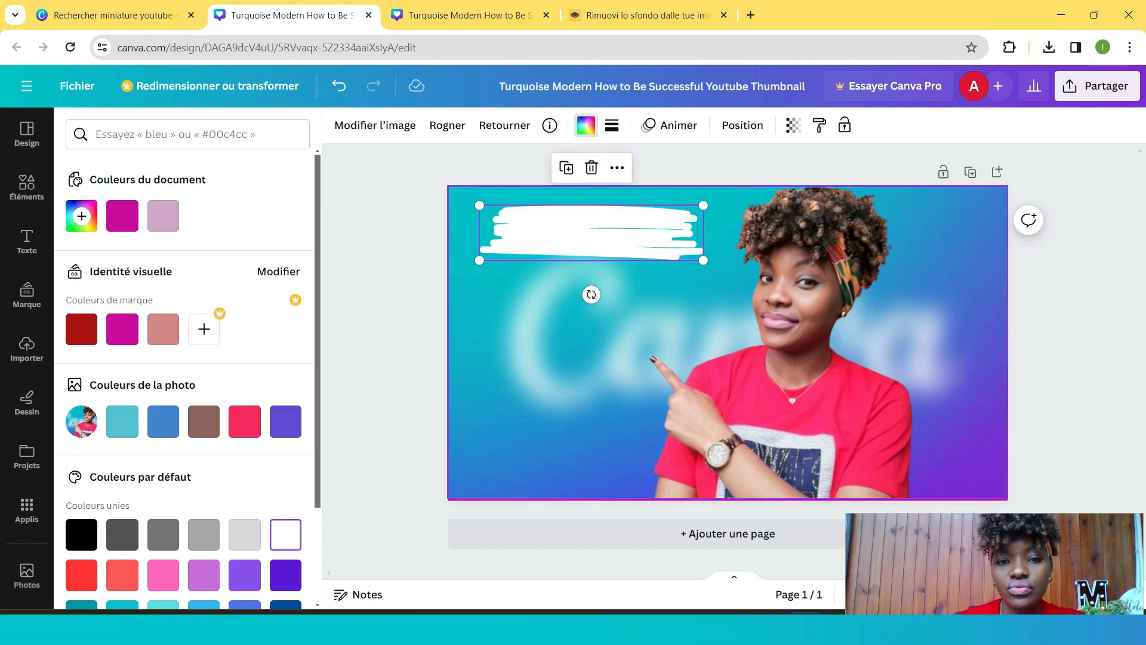
- Move the white brush-stroke rectangle lower on the canvas, then delete it
{"action": "left_click_drag", "start_coordinate": [591, 233], "coordinate": [585, 227]}
{"action": "scroll", "coordinate": [185, 382], "scroll_direction": "down", "scroll_amount": 1}
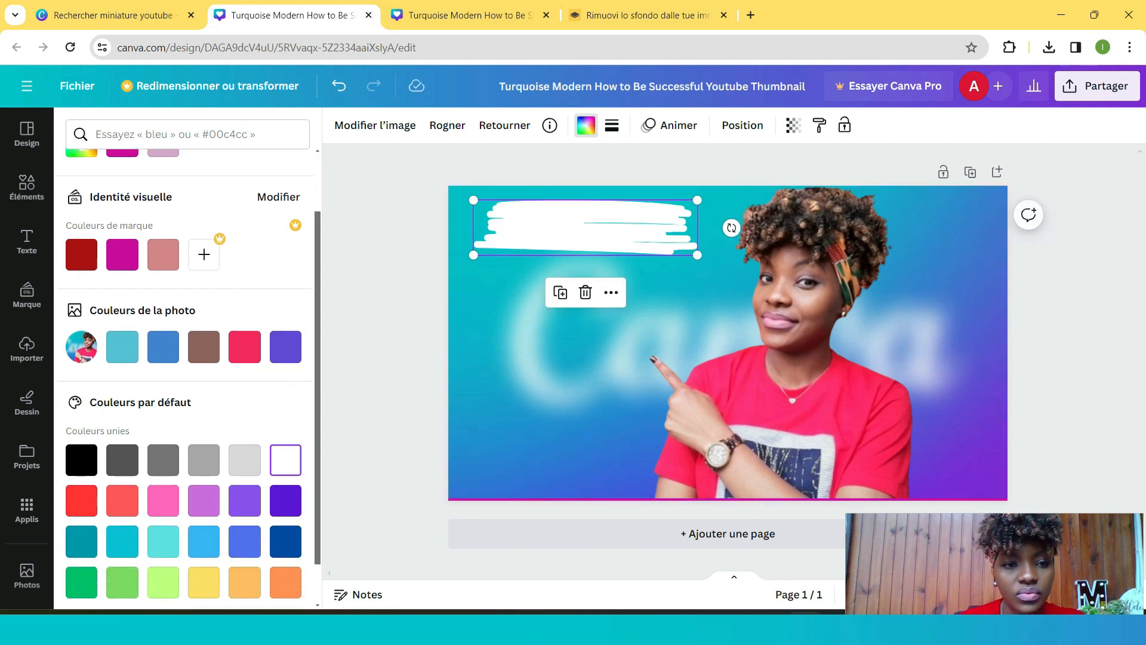
{"action": "mouse_move", "coordinate": [584, 227]}
{"action": "left_mouse_down"}
{"action": "mouse_move", "coordinate": [577, 363]}
{"action": "mouse_move", "coordinate": [577, 349]}
{"action": "left_mouse_up"}
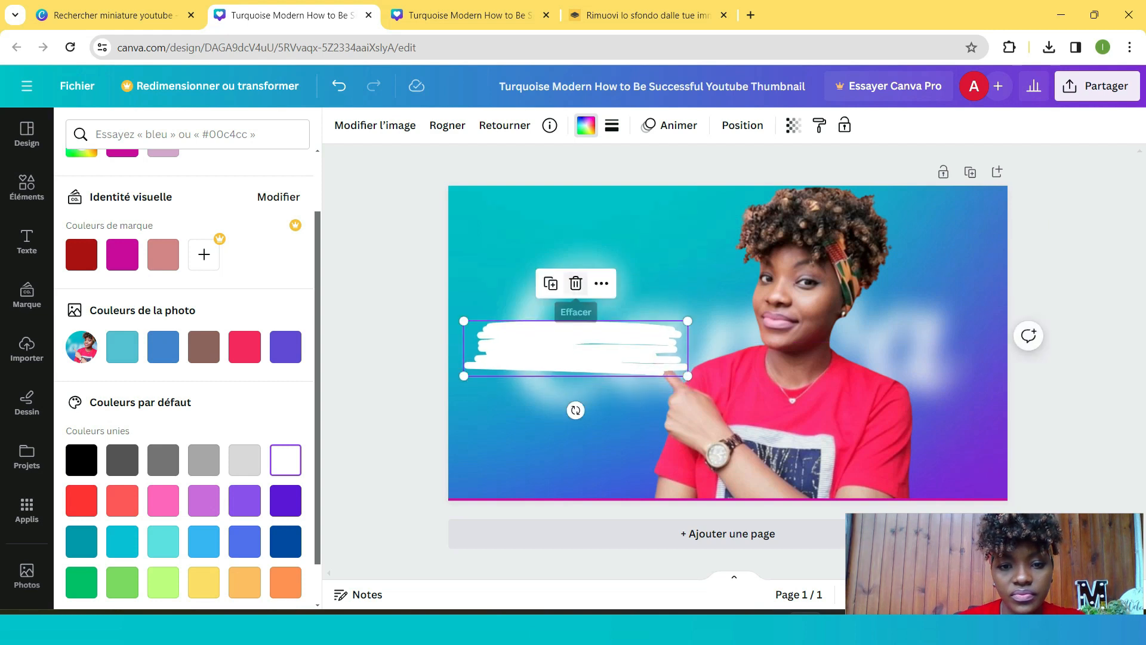
{"action": "left_click", "coordinate": [576, 283]}
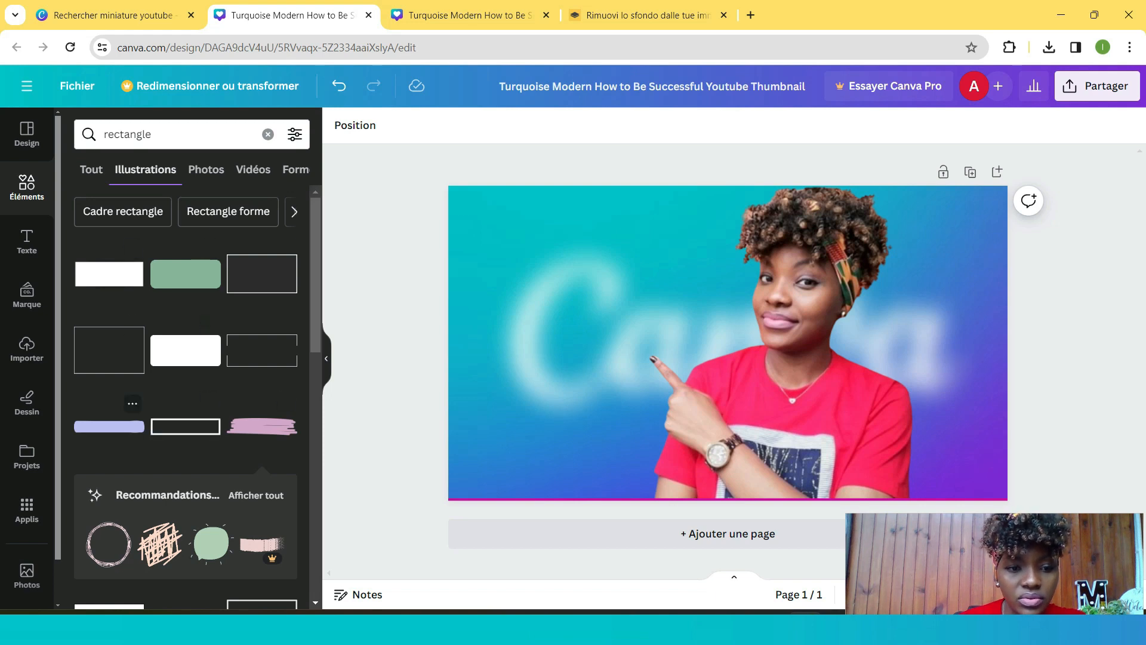
- Add a rounded rectangle near the thumbnail's top-left corner and set its colour to white
{"action": "left_click", "coordinate": [109, 426]}
{"action": "left_click_drag", "start_coordinate": [726, 341], "coordinate": [608, 238]}
{"action": "left_click", "coordinate": [586, 125]}
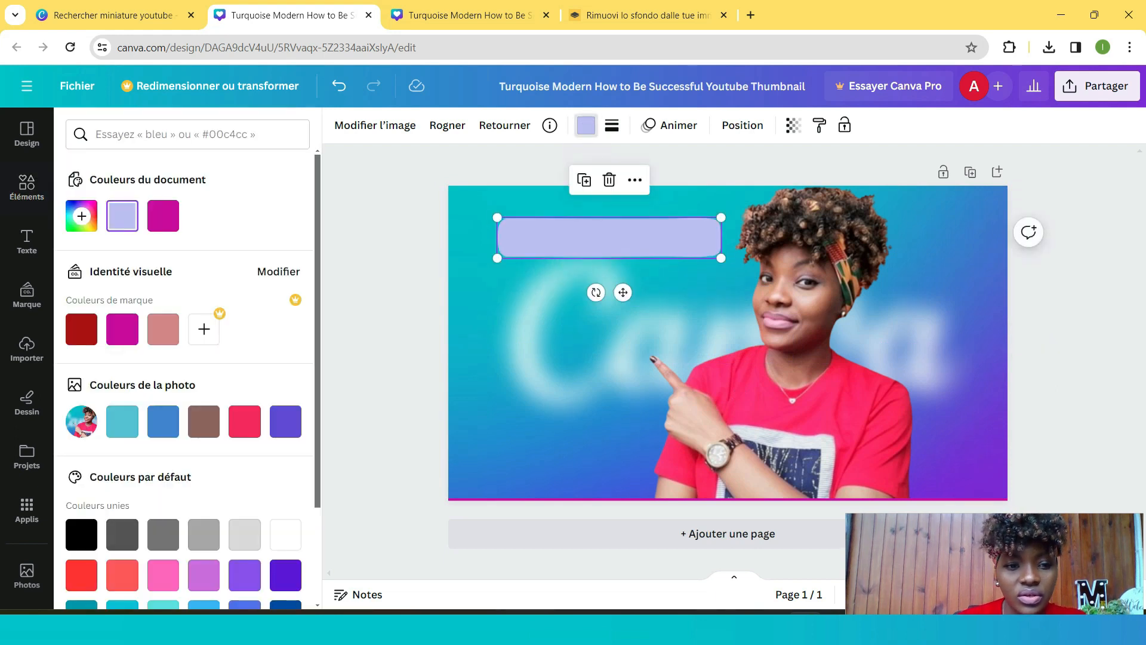
{"action": "left_click", "coordinate": [285, 535]}
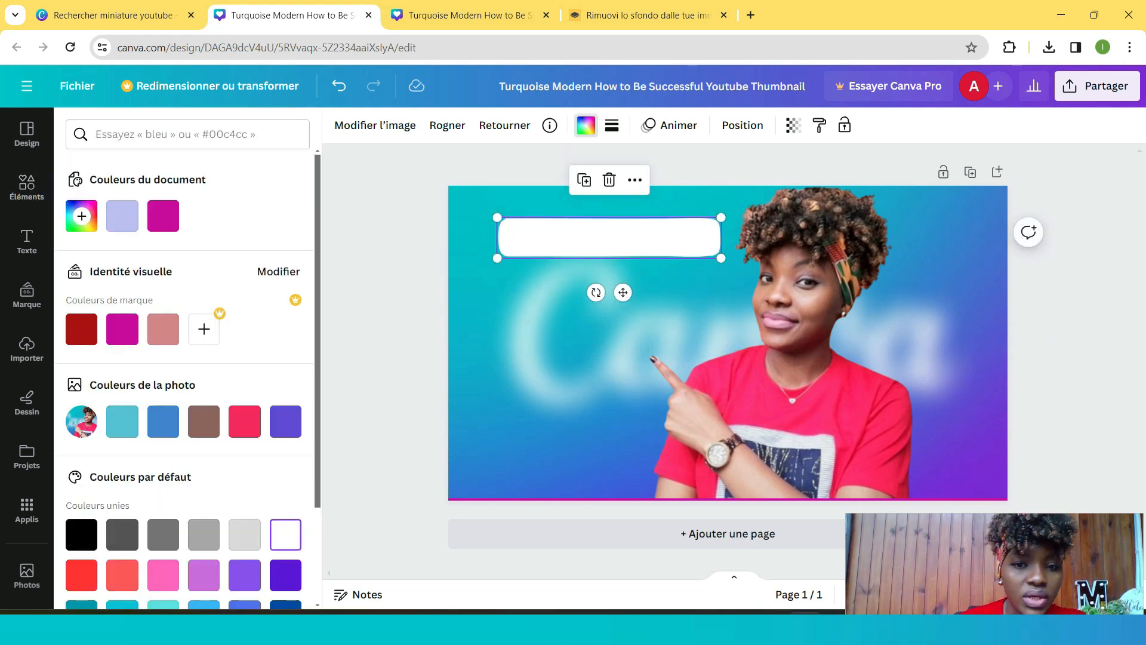
{"action": "left_click_drag", "start_coordinate": [609, 238], "coordinate": [581, 243]}
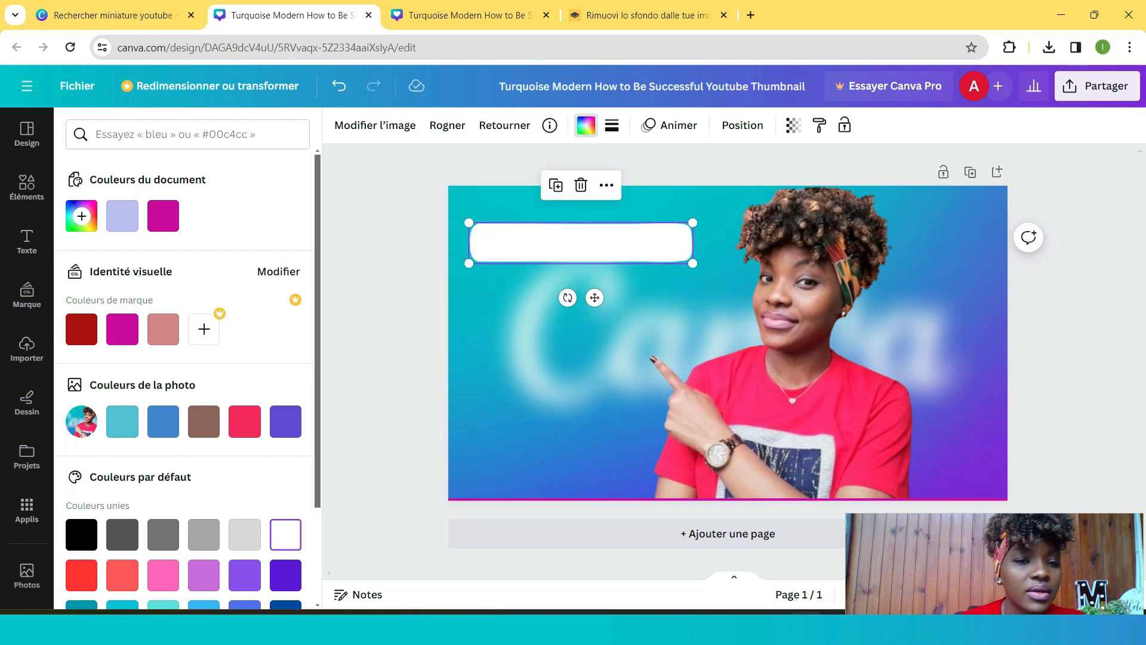
- Add a title reading 'Tutoriel' and position it on top of the white rounded rectangle
{"action": "left_click", "coordinate": [27, 242]}
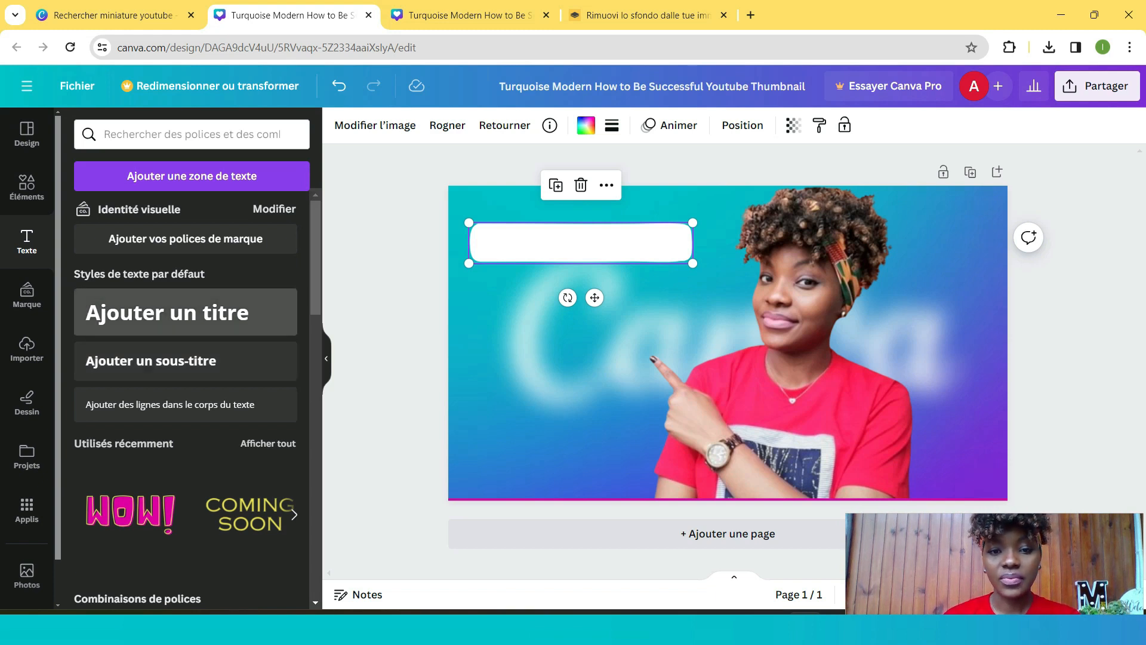
{"action": "left_click", "coordinate": [179, 312]}
{"action": "key", "text": "BackSpace"}
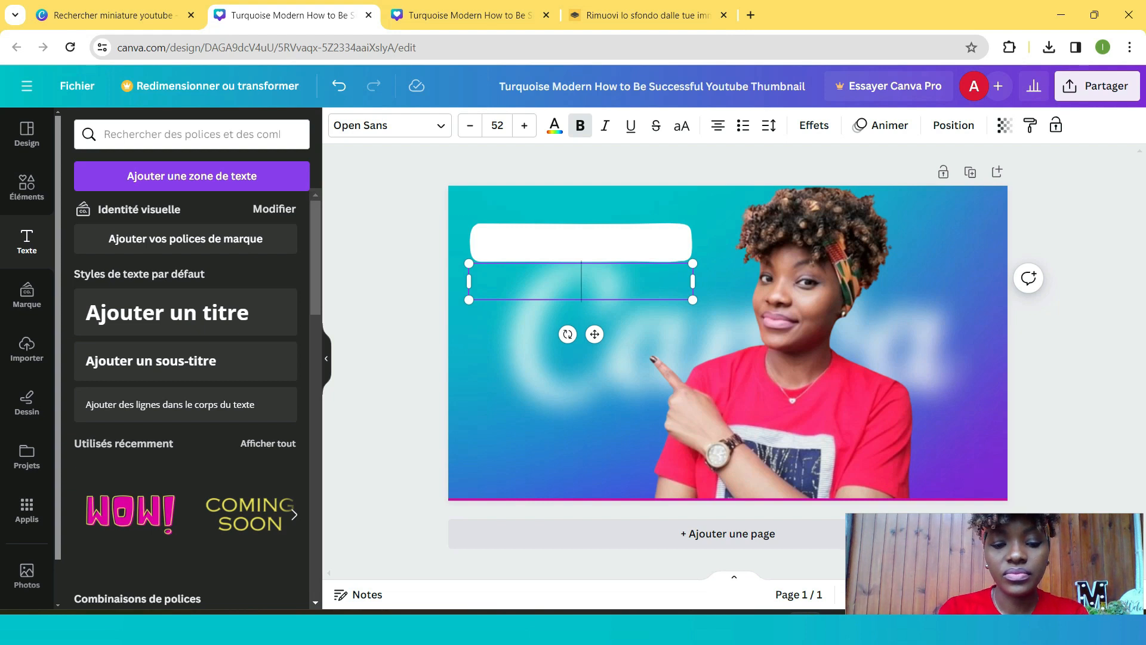
{"action": "type", "text": "Tutoriel"}
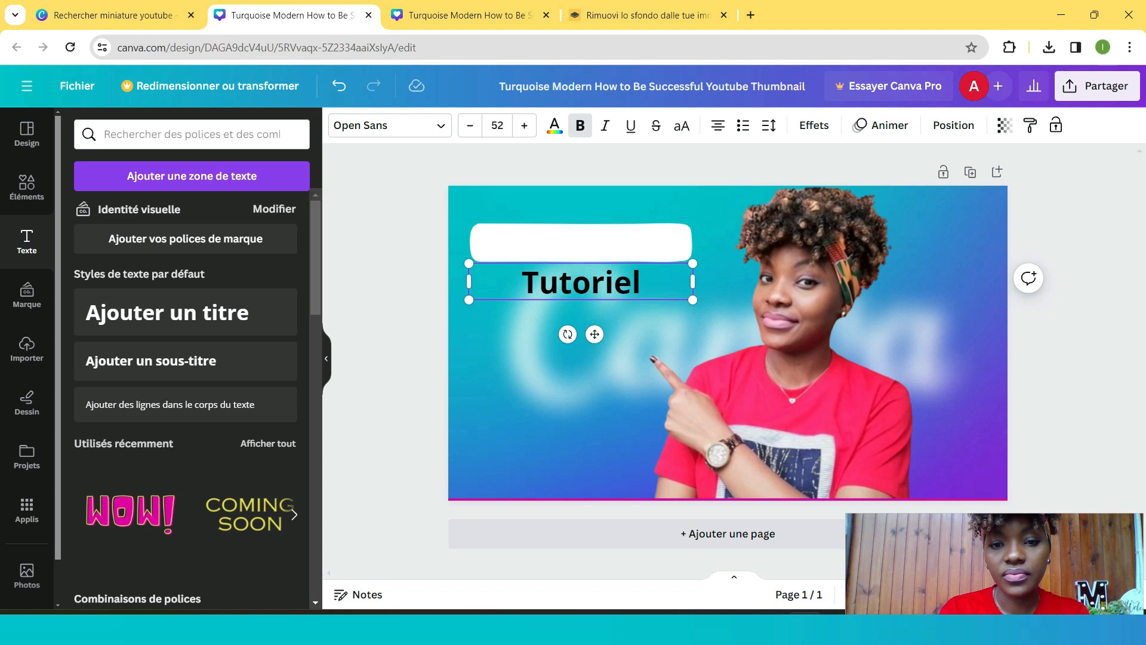
{"action": "left_click", "coordinate": [591, 282]}
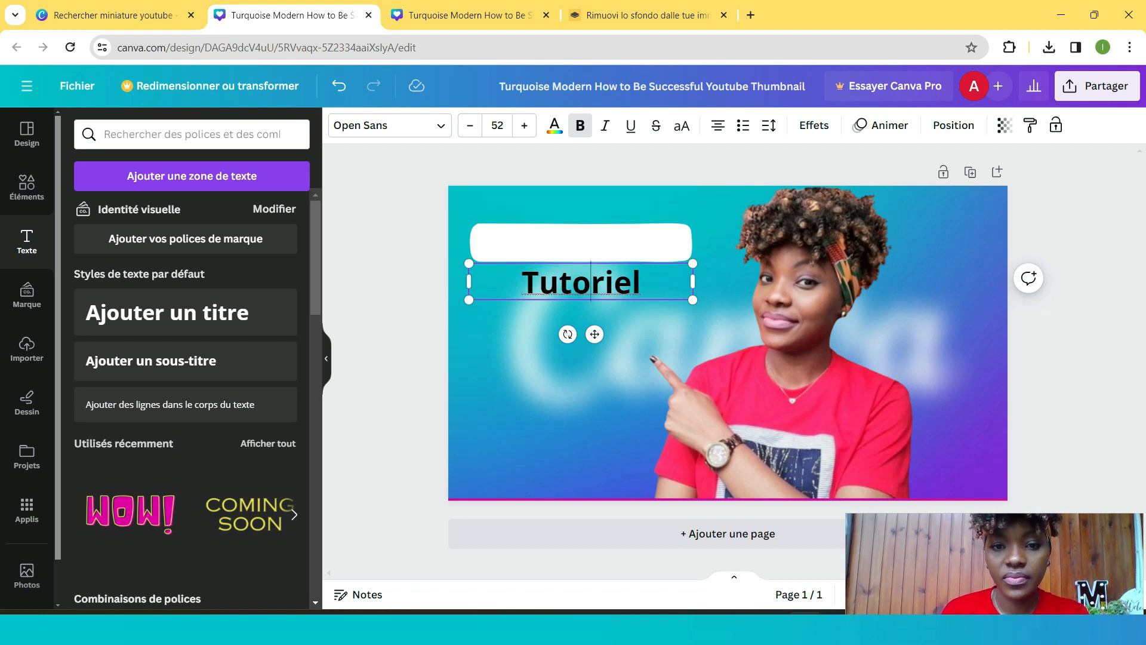
{"action": "left_click_drag", "start_coordinate": [594, 334], "coordinate": [587, 297]}
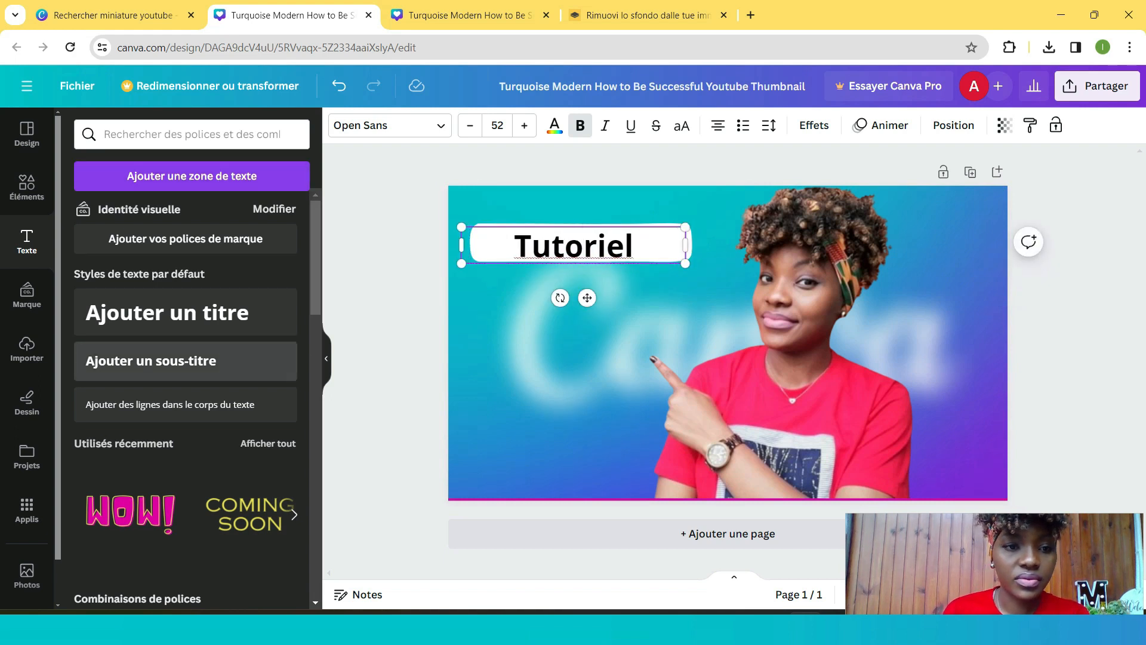
{"action": "left_click", "coordinate": [603, 346]}
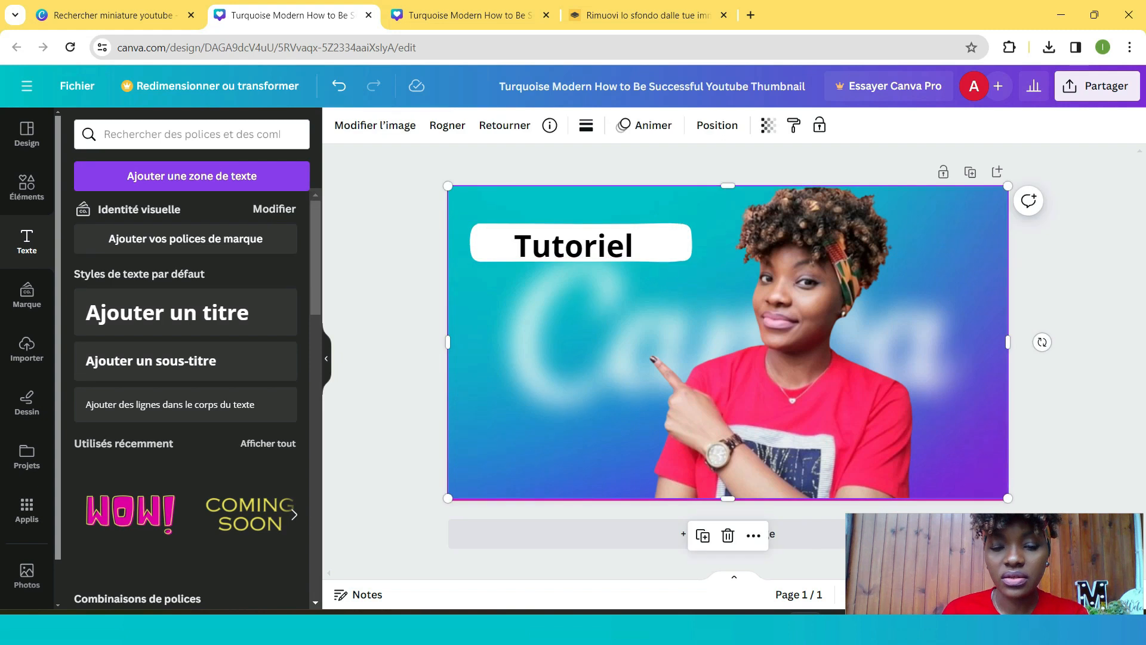
- Duplicate the white rounded rectangle and place the copy just below the first one
{"action": "left_click", "coordinate": [653, 245]}
{"action": "left_click", "coordinate": [700, 246]}
{"action": "left_click", "coordinate": [689, 244]}
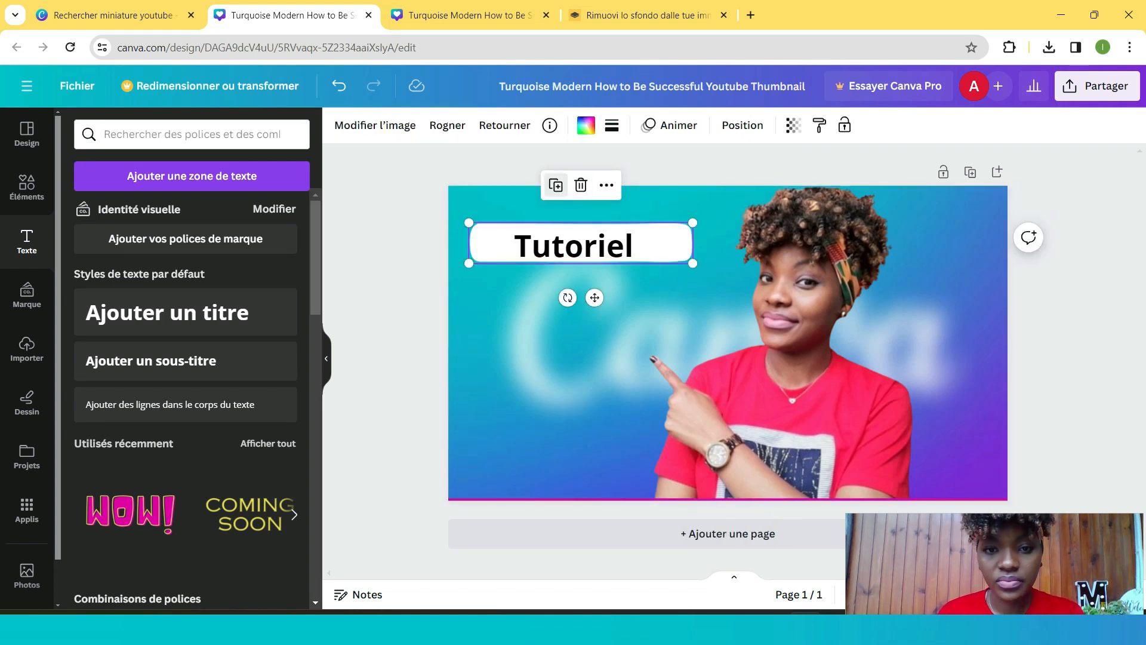
{"action": "left_click", "coordinate": [556, 185]}
{"action": "left_click_drag", "start_coordinate": [574, 251], "coordinate": [567, 299]}
- Browse the recently used text styles and font combinations
{"action": "left_click", "coordinate": [527, 246]}
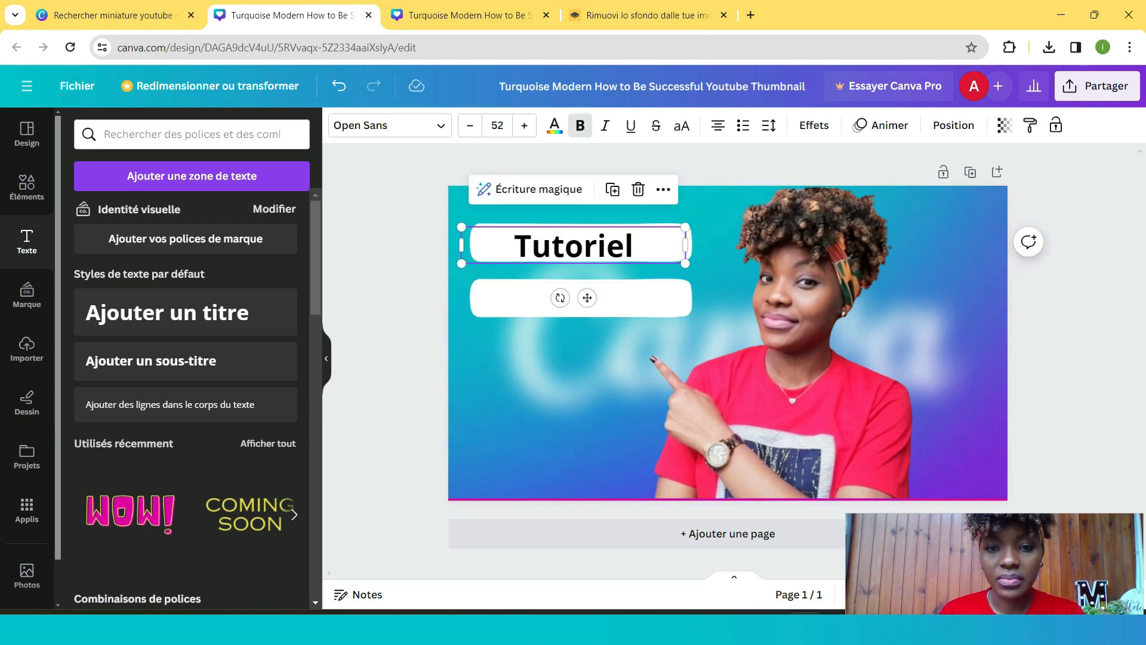
{"action": "left_click", "coordinate": [624, 245]}
{"action": "scroll", "coordinate": [143, 490], "scroll_direction": "down", "scroll_amount": 1}
{"action": "scroll", "coordinate": [143, 490], "scroll_direction": "up", "scroll_amount": 1}
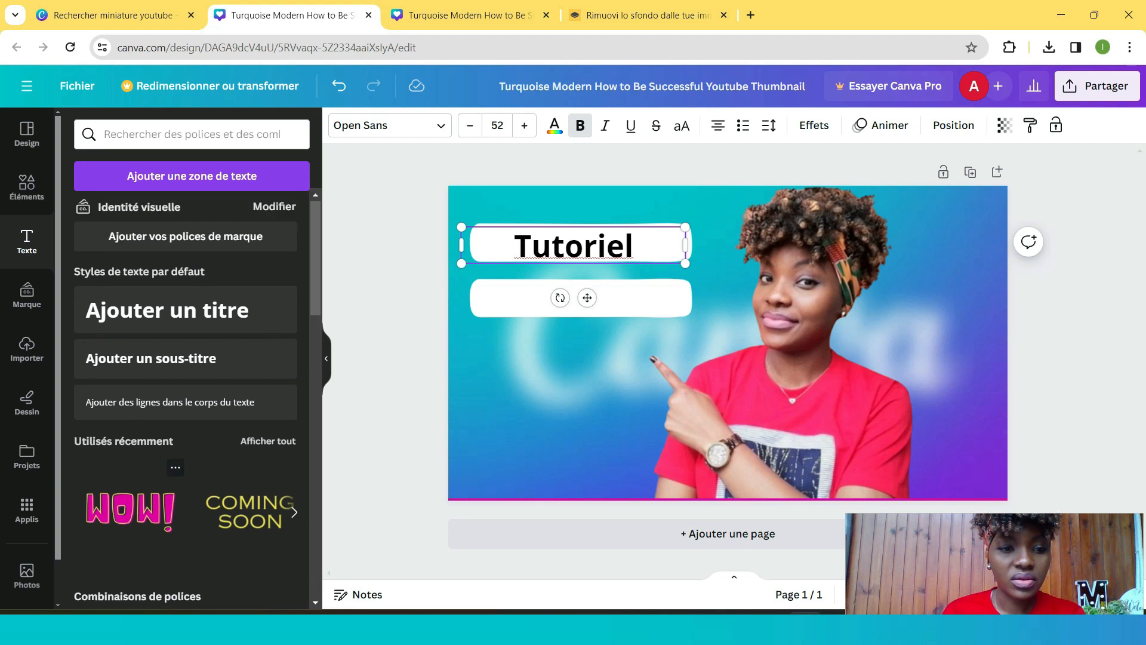
{"action": "scroll", "coordinate": [143, 489], "scroll_direction": "down", "scroll_amount": 2}
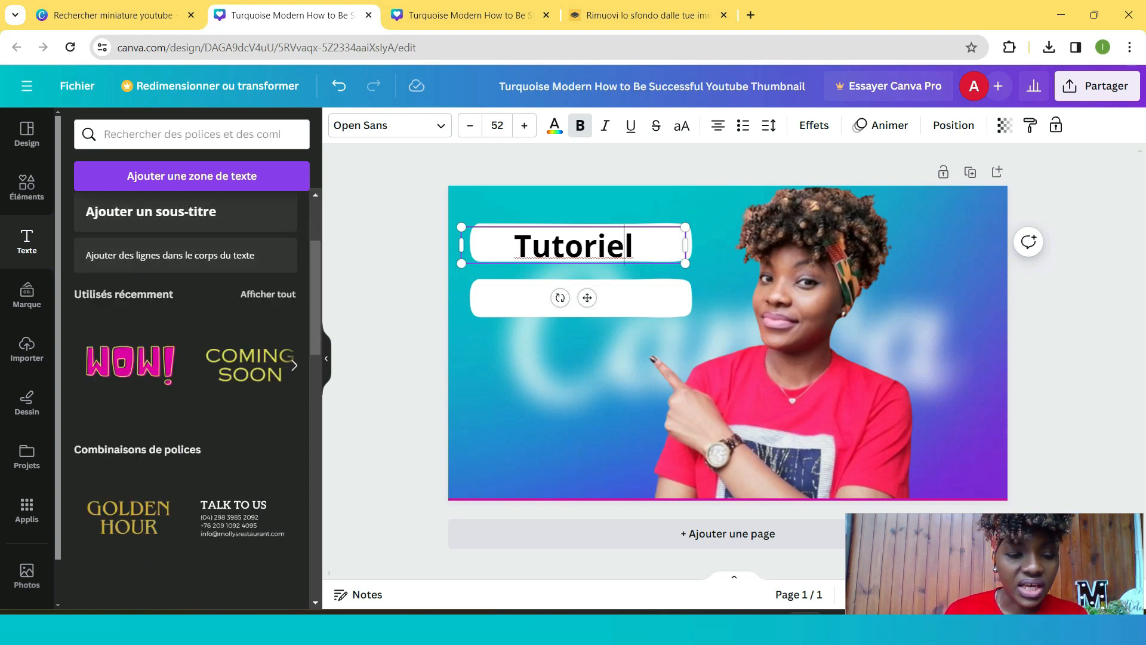
{"action": "scroll", "coordinate": [179, 388], "scroll_direction": "down", "scroll_amount": 6}
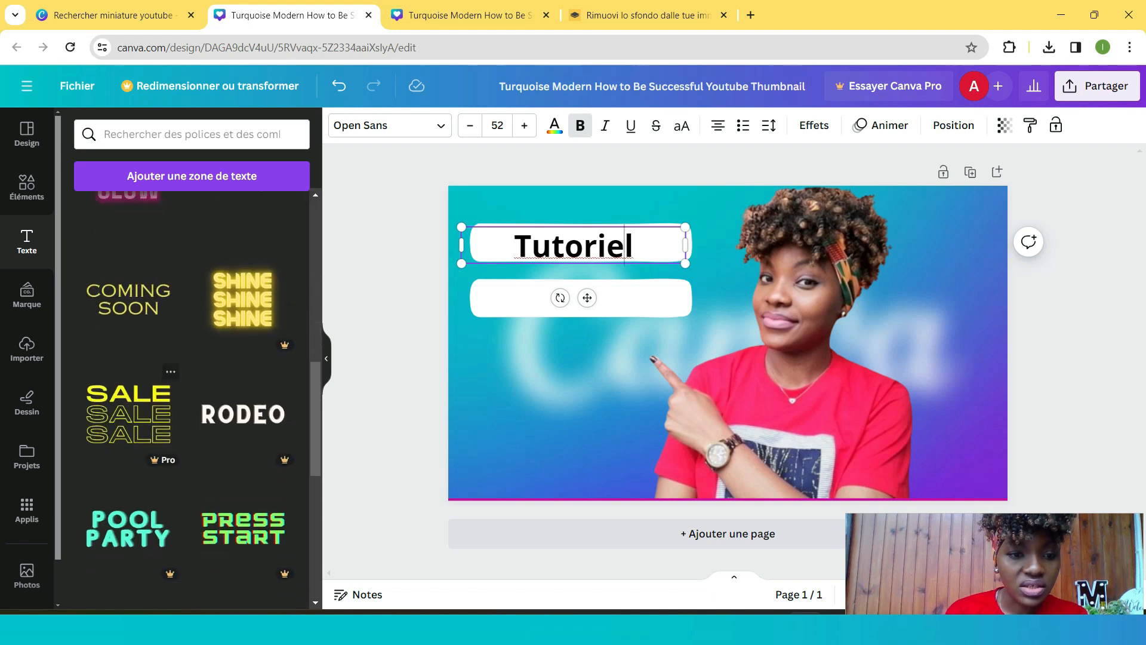
{"action": "scroll", "coordinate": [179, 388], "scroll_direction": "up", "scroll_amount": 8}
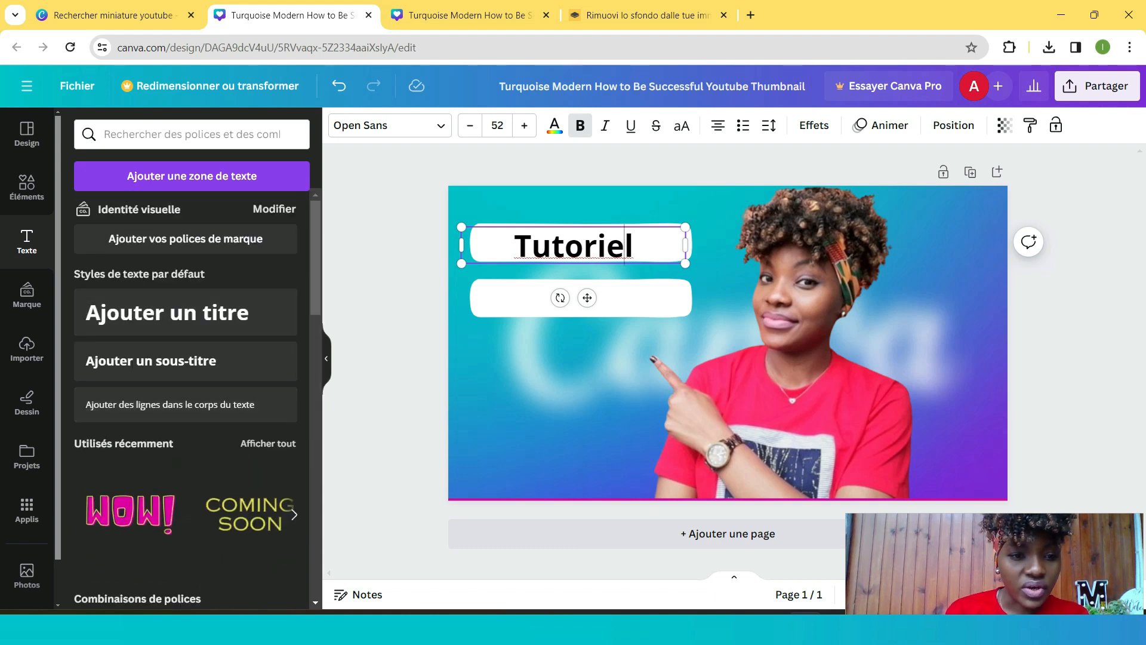
{"action": "left_click", "coordinate": [268, 443]}
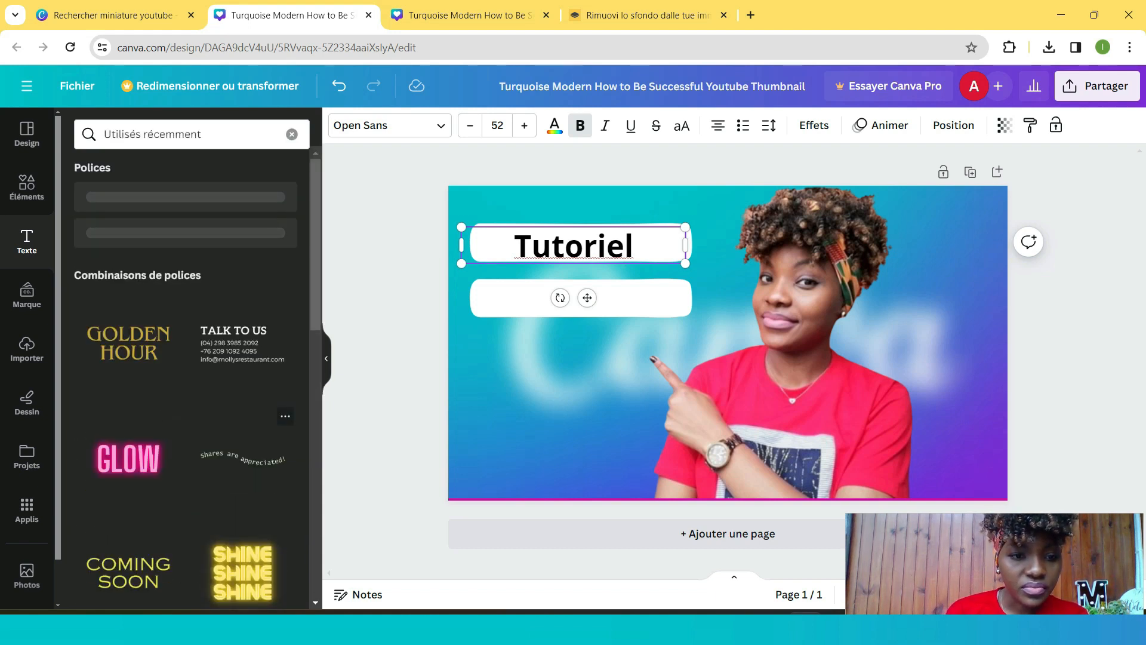
{"action": "scroll", "coordinate": [268, 429], "scroll_direction": "down", "scroll_amount": 5}
{"action": "scroll", "coordinate": [191, 382], "scroll_direction": "down", "scroll_amount": 5}
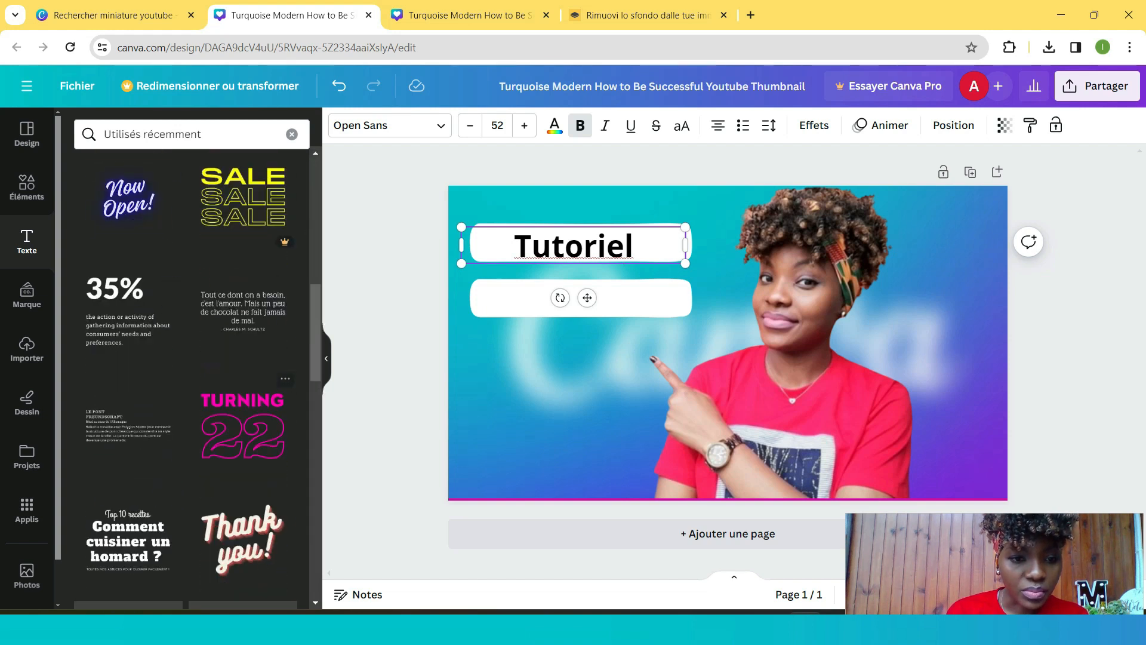
{"action": "scroll", "coordinate": [191, 382], "scroll_direction": "up", "scroll_amount": 5}
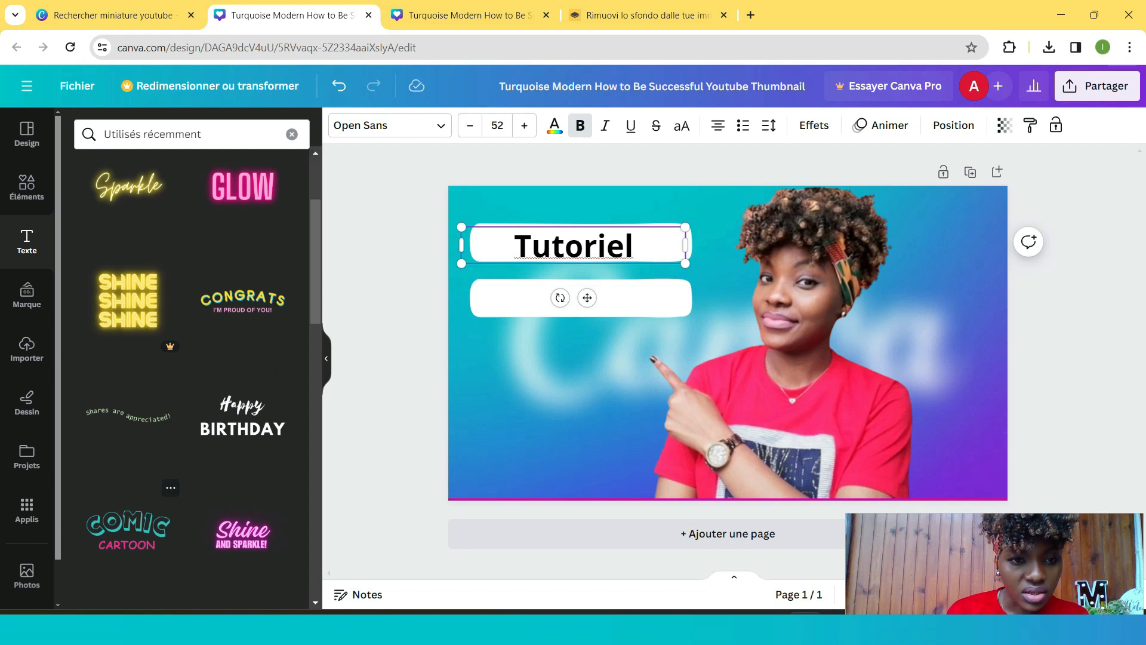
{"action": "scroll", "coordinate": [191, 382], "scroll_direction": "up", "scroll_amount": 3}
{"action": "scroll", "coordinate": [190, 382], "scroll_direction": "down", "scroll_amount": 5}
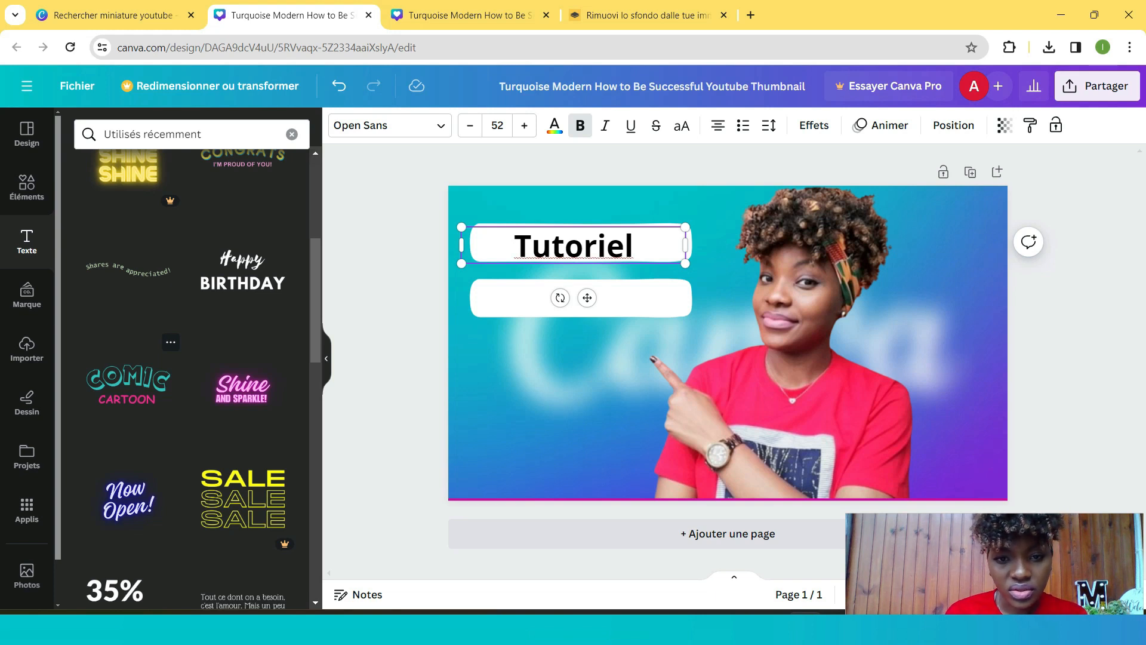
- Add the 'Comic Cartoon' text combination to the canvas and delete its 'COMIC' word
{"action": "left_click", "coordinate": [128, 384]}
{"action": "left_click", "coordinate": [728, 334]}
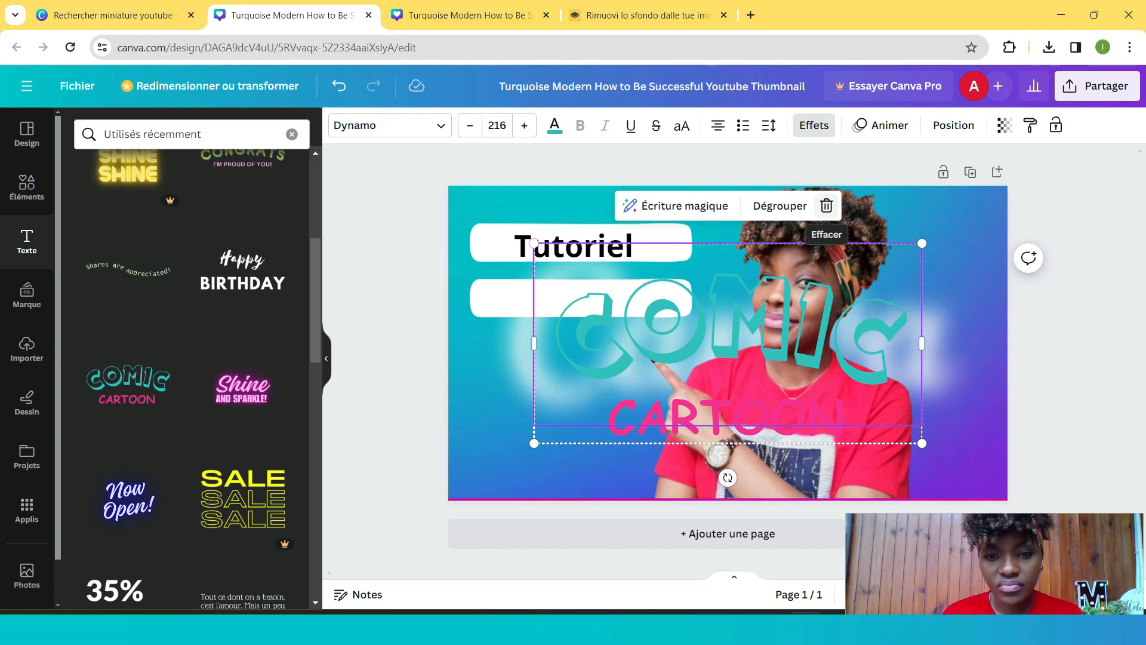
{"action": "left_click", "coordinate": [826, 205]}
{"action": "scroll", "coordinate": [251, 370], "scroll_direction": "down", "scroll_amount": 1}
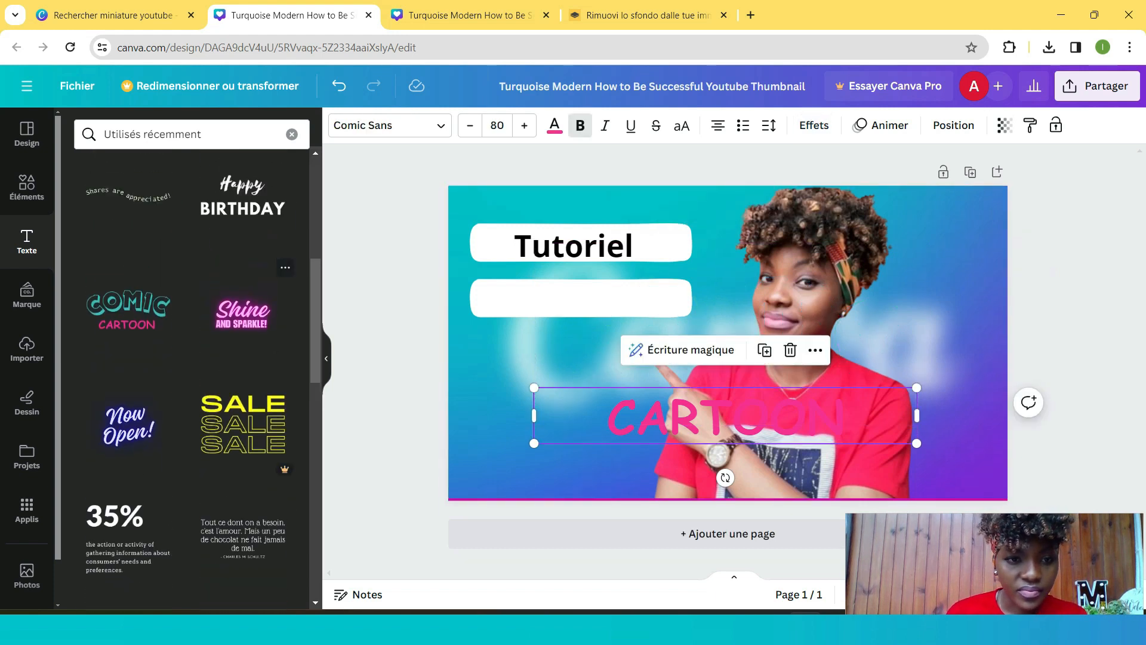
{"action": "scroll", "coordinate": [191, 370], "scroll_direction": "up", "scroll_amount": 2}
{"action": "scroll", "coordinate": [239, 382], "scroll_direction": "up", "scroll_amount": 3}
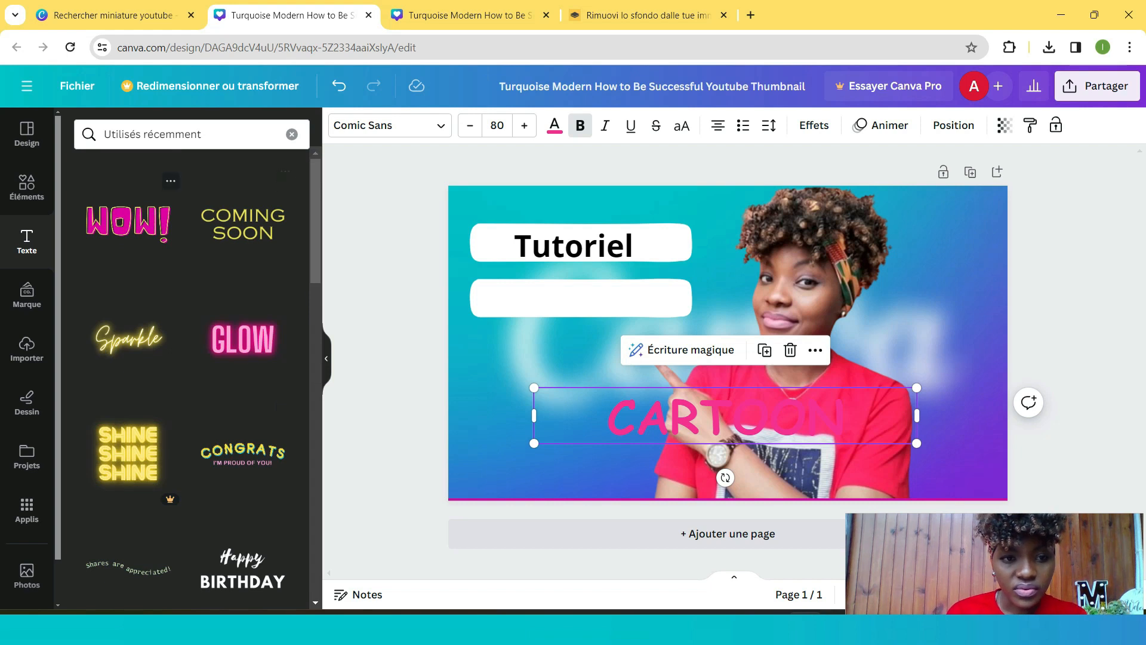
- Duplicate the 'Tutoriel' text and move the copy onto the second white rectangle
{"action": "left_click", "coordinate": [580, 298]}
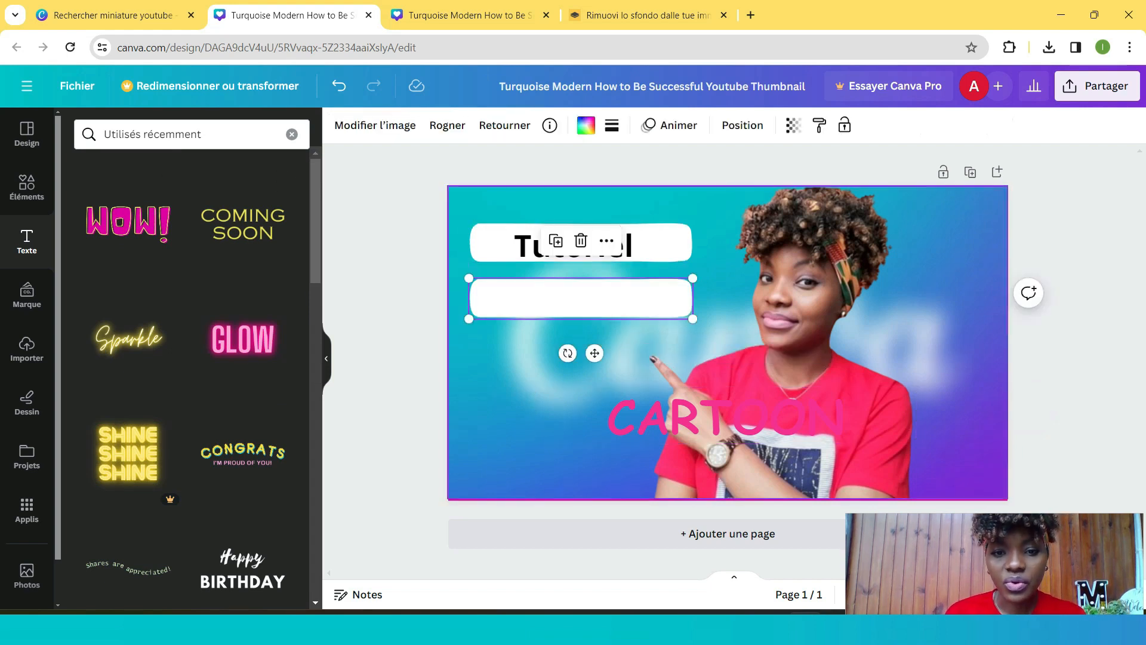
{"action": "left_click", "coordinate": [528, 245]}
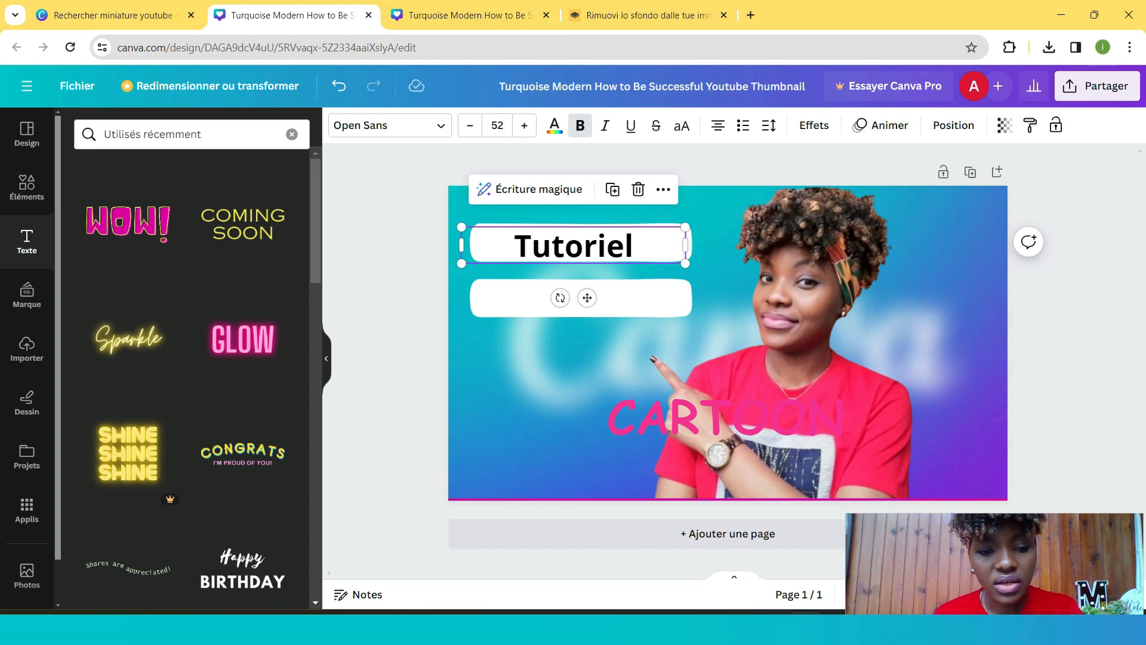
{"action": "key", "text": "ctrl+d"}
{"action": "left_click_drag", "start_coordinate": [528, 250], "coordinate": [573, 297]}
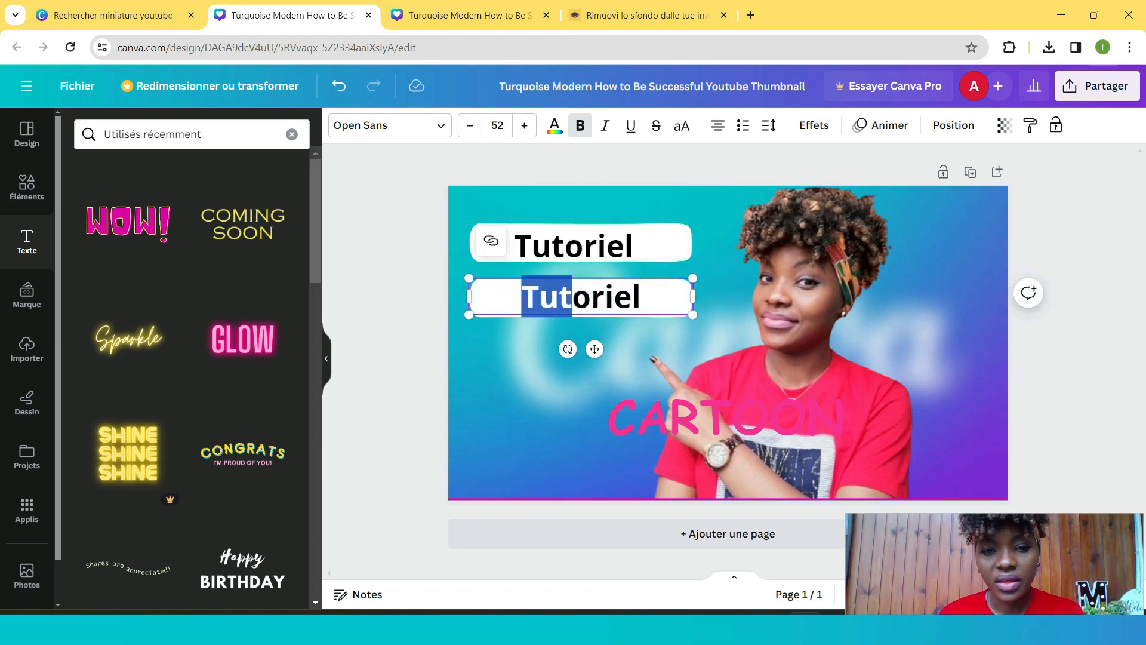
- Replace the copied text with 'miniature'
{"action": "left_click", "coordinate": [631, 297]}
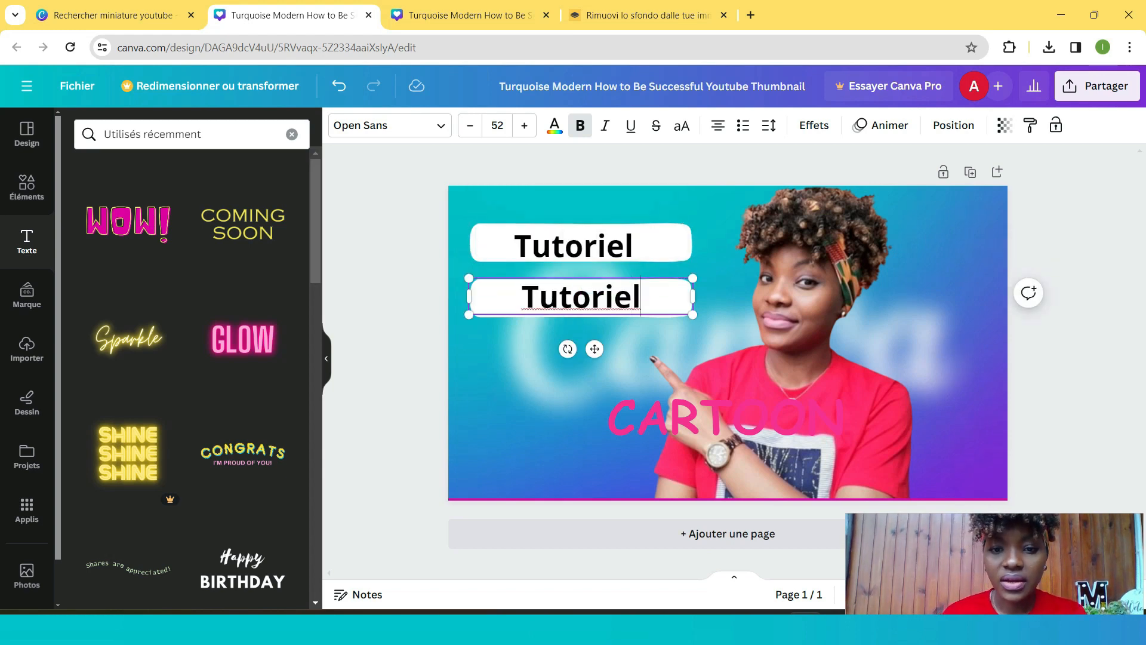
{"action": "key", "text": "BackSpace"}
{"action": "key", "text": "BackSpace"}
{"action": "key", "text": "BackSpace"}
{"action": "key", "text": "BackSpace"}
{"action": "key", "text": "BackSpace"}
{"action": "key", "text": "BackSpace"}
{"action": "key", "text": "BackSpace"}
{"action": "key", "text": "BackSpace"}
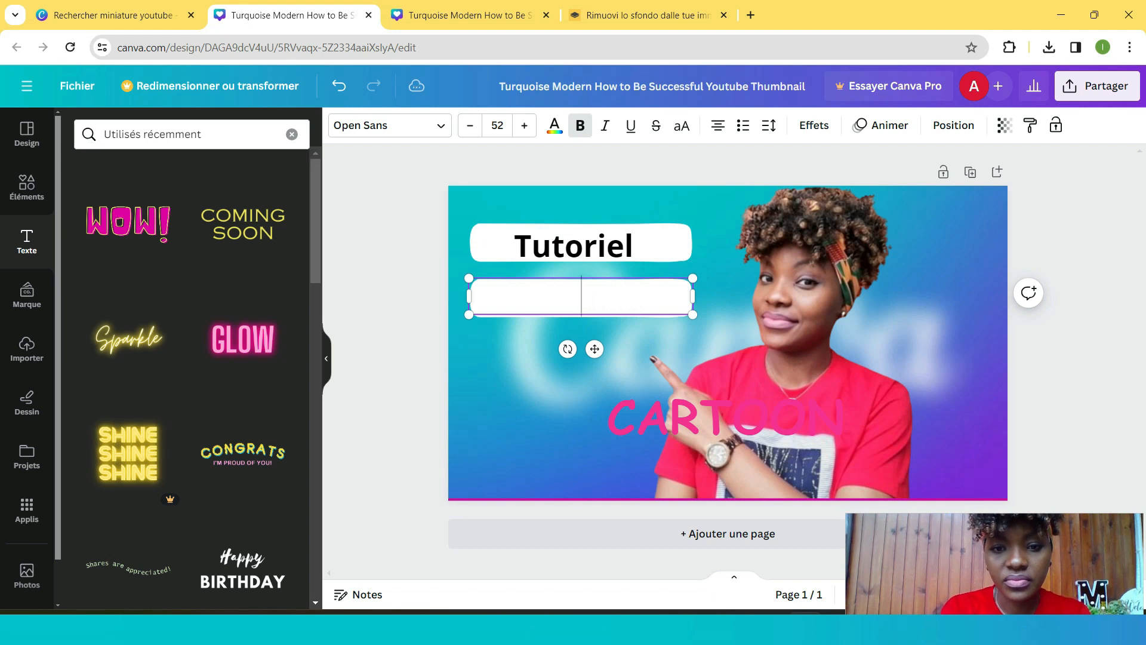
{"action": "type", "text": "min"}
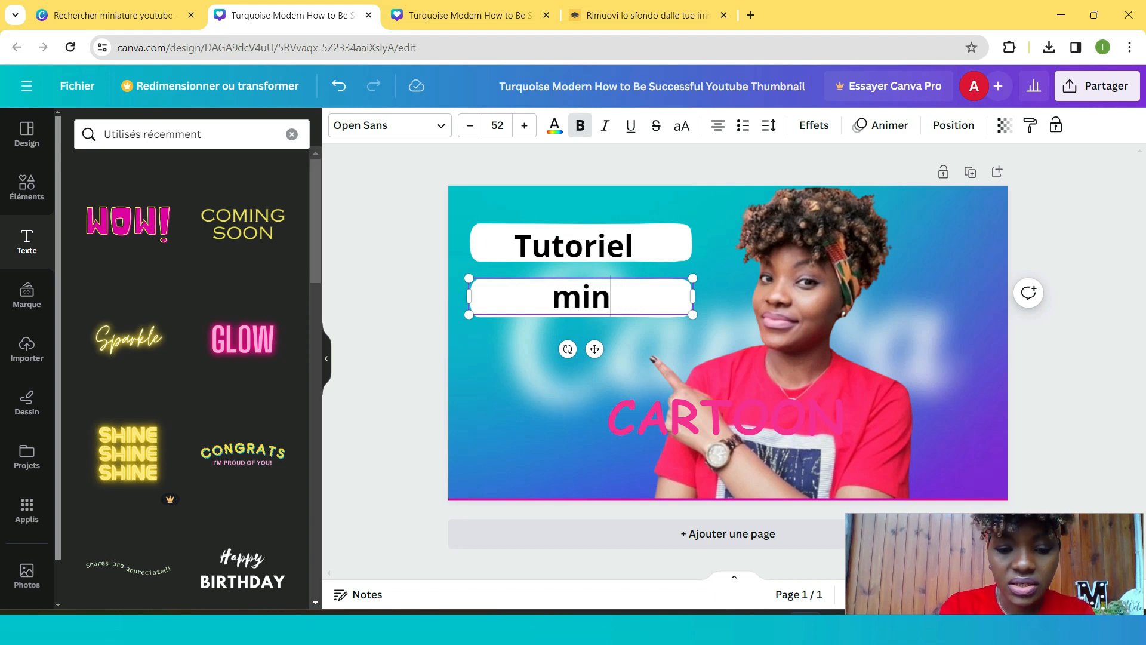
{"action": "type", "text": "iature"}
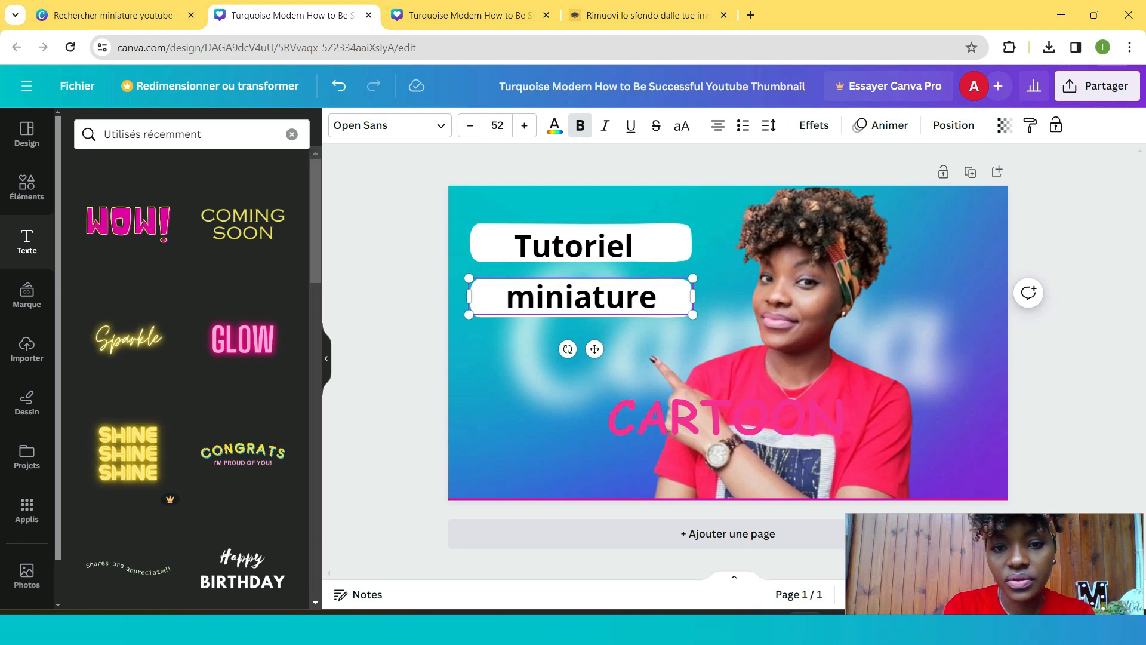
{"action": "left_click", "coordinate": [675, 335]}
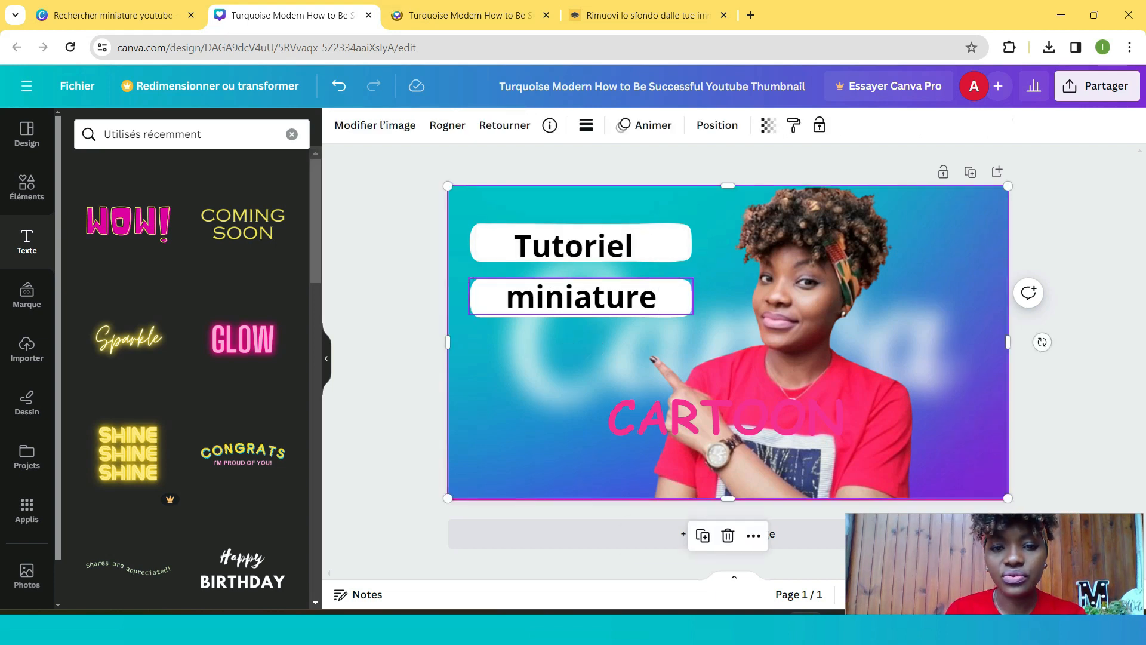
- Duplicate the 'miniature' text and move the copy further down the canvas
{"action": "left_click", "coordinate": [675, 256]}
{"action": "left_click", "coordinate": [669, 296]}
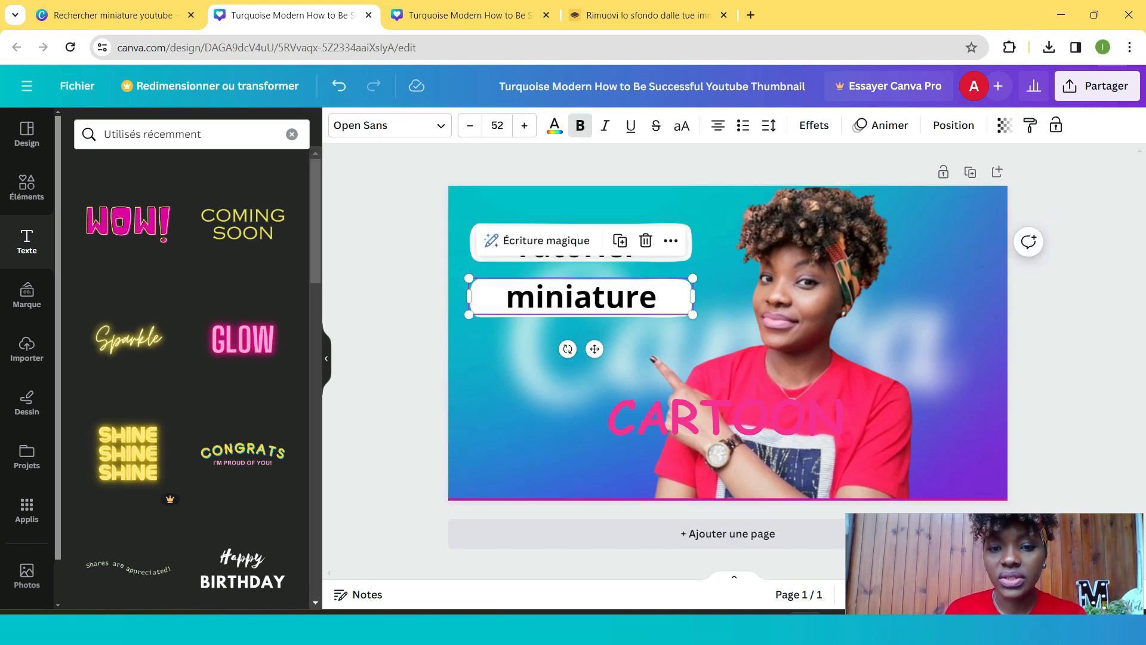
{"action": "left_click", "coordinate": [620, 241]}
{"action": "left_click_drag", "start_coordinate": [624, 305], "coordinate": [620, 409]}
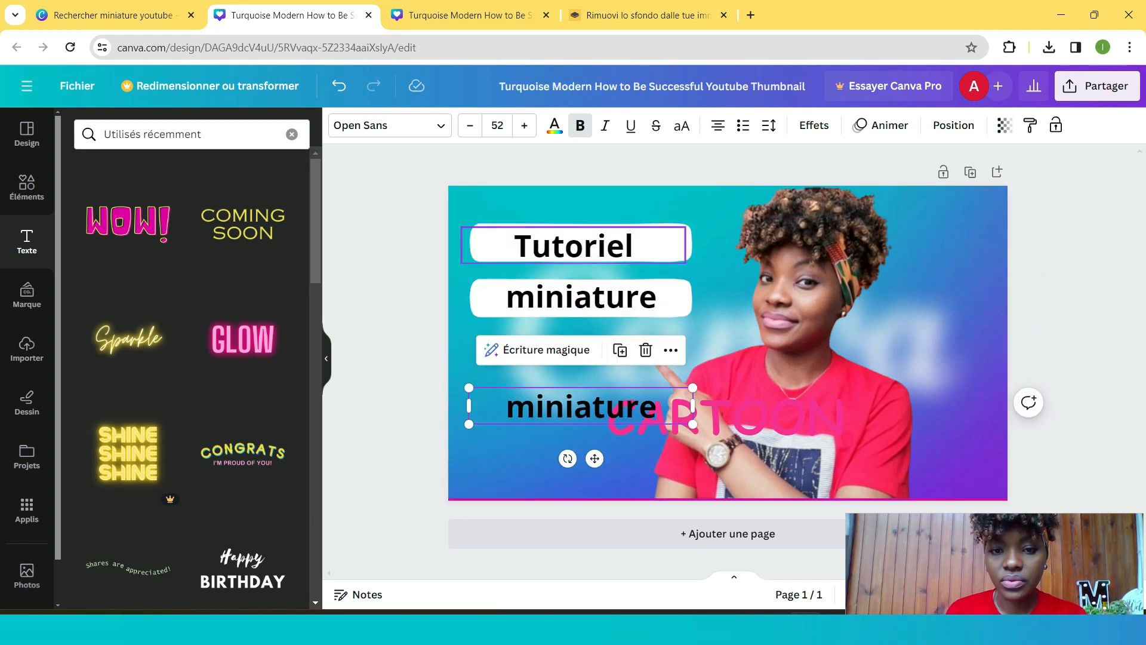
- Narrow the 'Tutoriel' text box and duplicate the top white rectangle, placing the copy as a third label below
{"action": "left_click_drag", "start_coordinate": [674, 245], "coordinate": [656, 245]}
{"action": "left_click", "coordinate": [680, 244]}
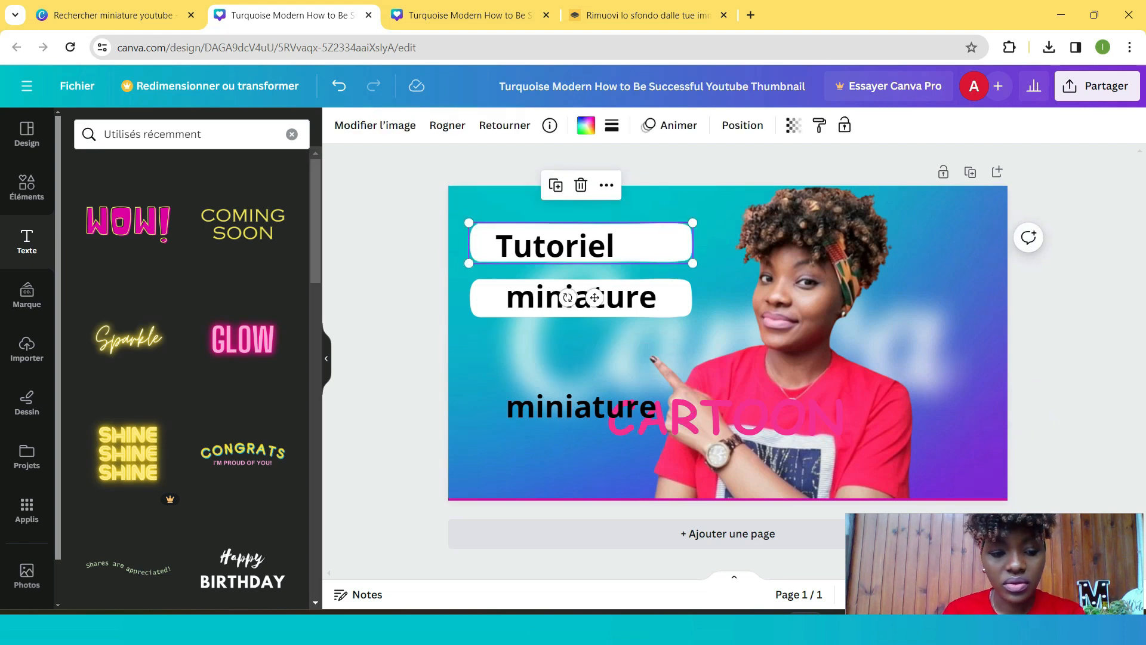
{"action": "key", "text": "ctrl+d"}
{"action": "left_click_drag", "start_coordinate": [679, 244], "coordinate": [680, 352]}
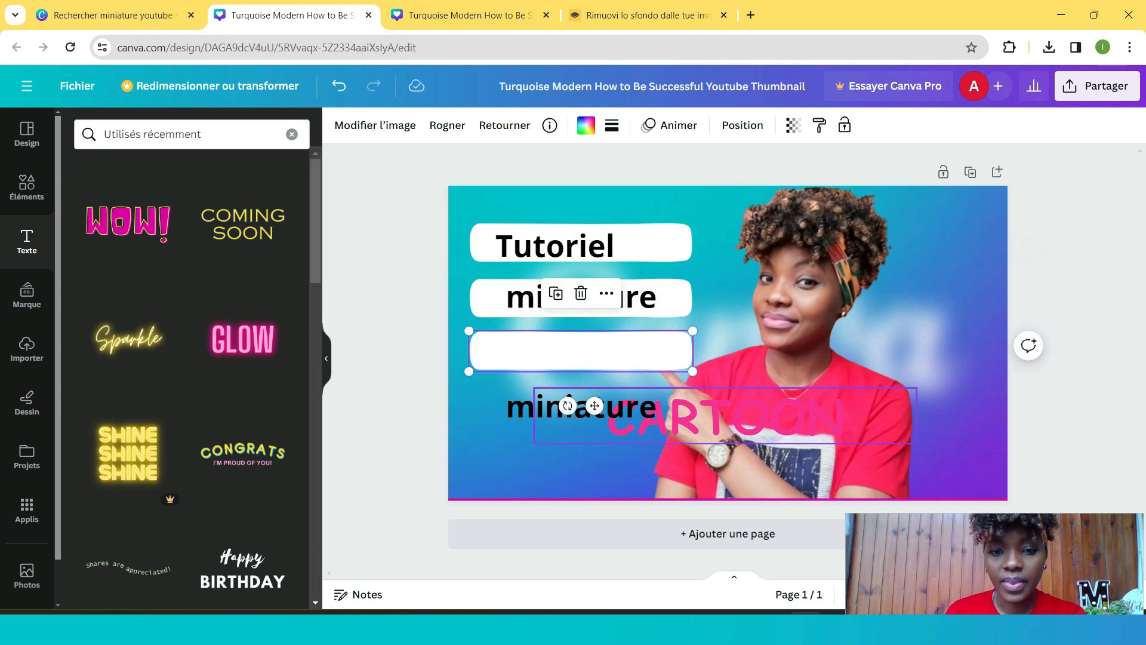
- Change the lowest 'miniature' copy to read 'Canva'
{"action": "double_click", "coordinate": [632, 407]}
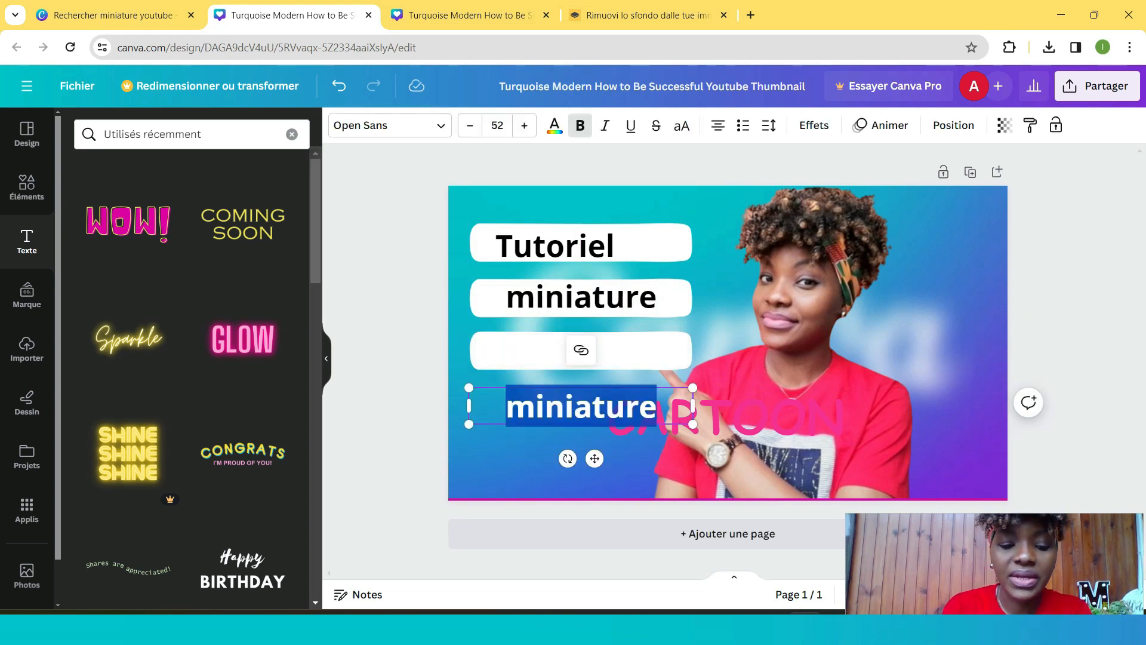
{"action": "type", "text": "Ca"}
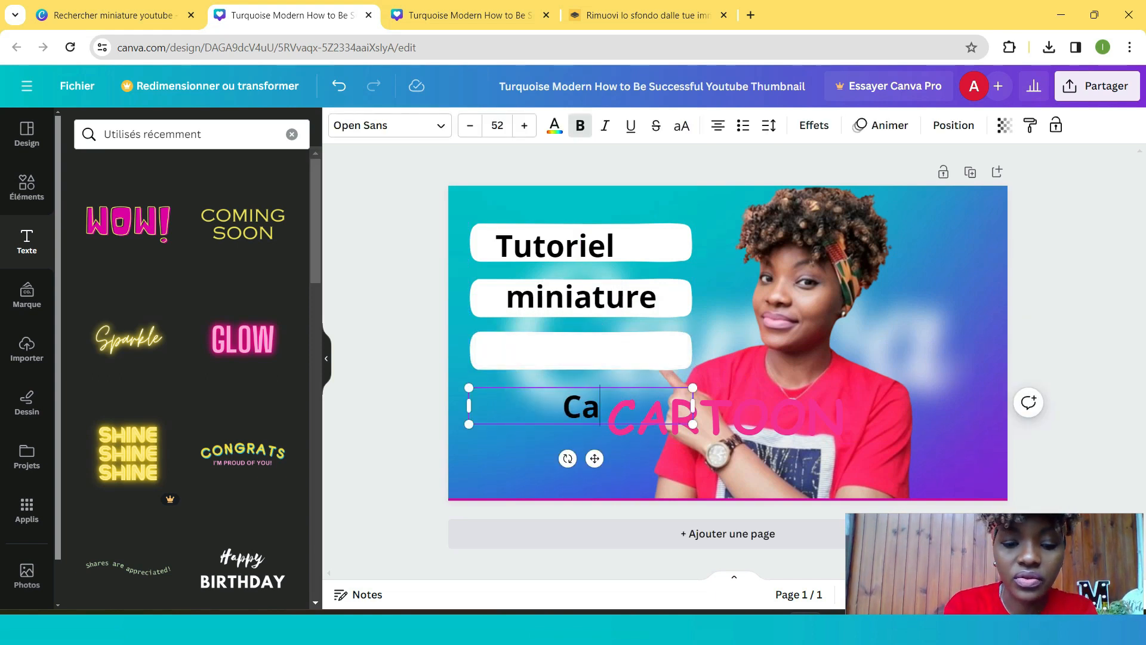
{"action": "type", "text": "nva"}
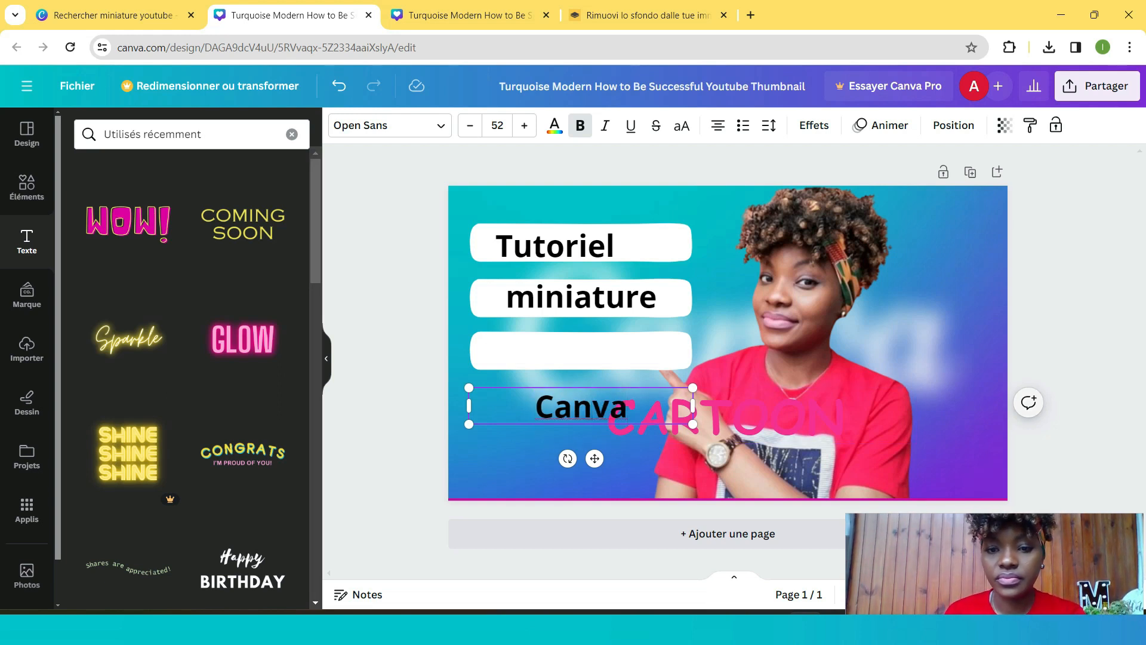
- Bring the 'Canva' text to the front and move it onto the third white rectangle
{"action": "left_click", "coordinate": [603, 270]}
{"action": "left_click_drag", "start_coordinate": [579, 406], "coordinate": [579, 371]}
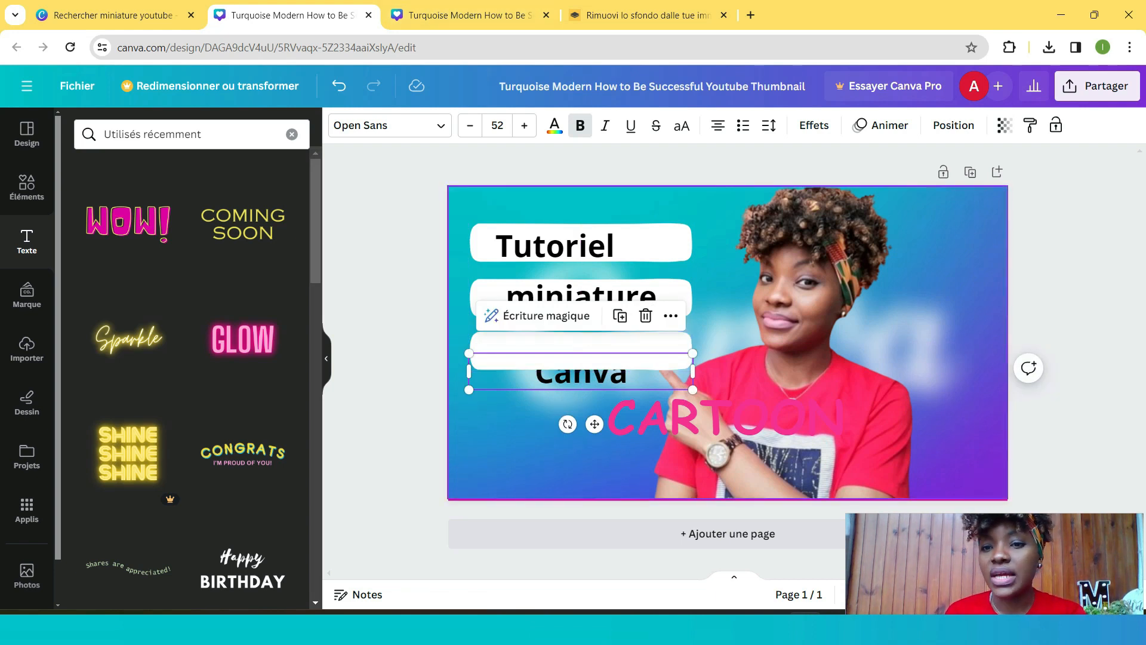
{"action": "left_click", "coordinate": [953, 125]}
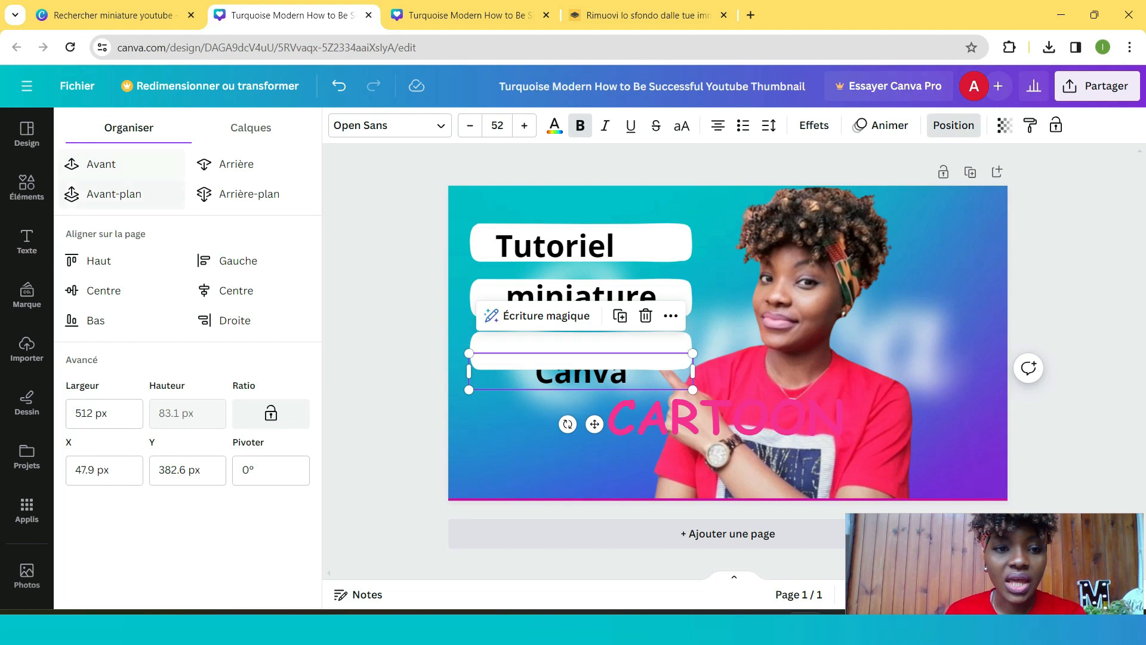
{"action": "left_click", "coordinate": [114, 193]}
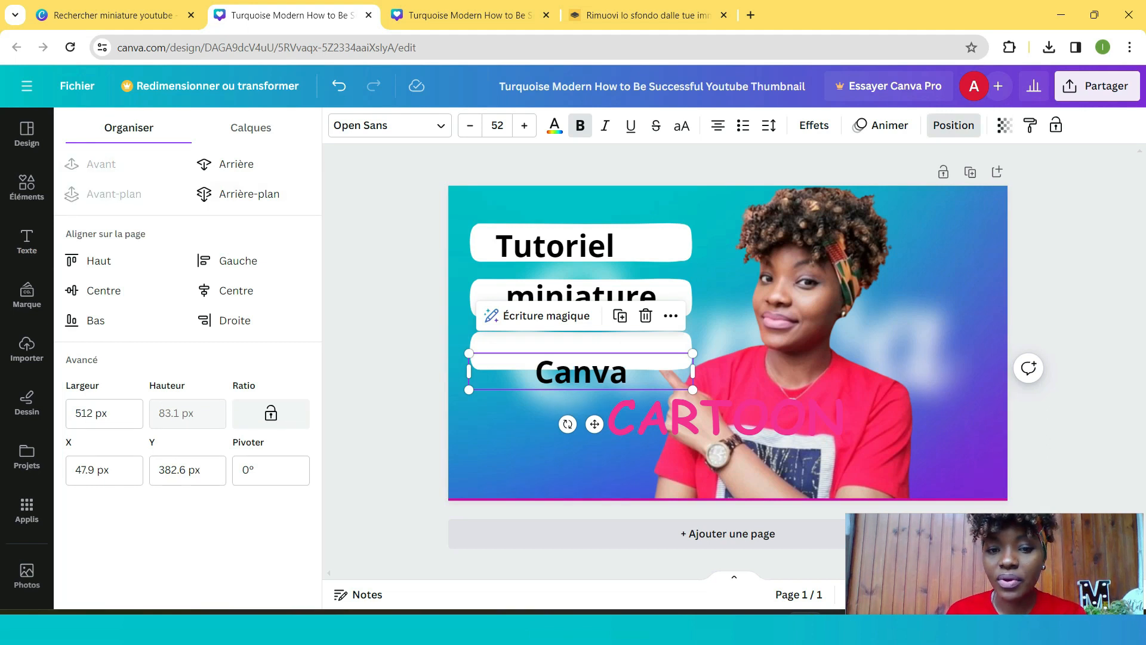
{"action": "left_click_drag", "start_coordinate": [581, 371], "coordinate": [575, 352]}
{"action": "left_click", "coordinate": [558, 464]}
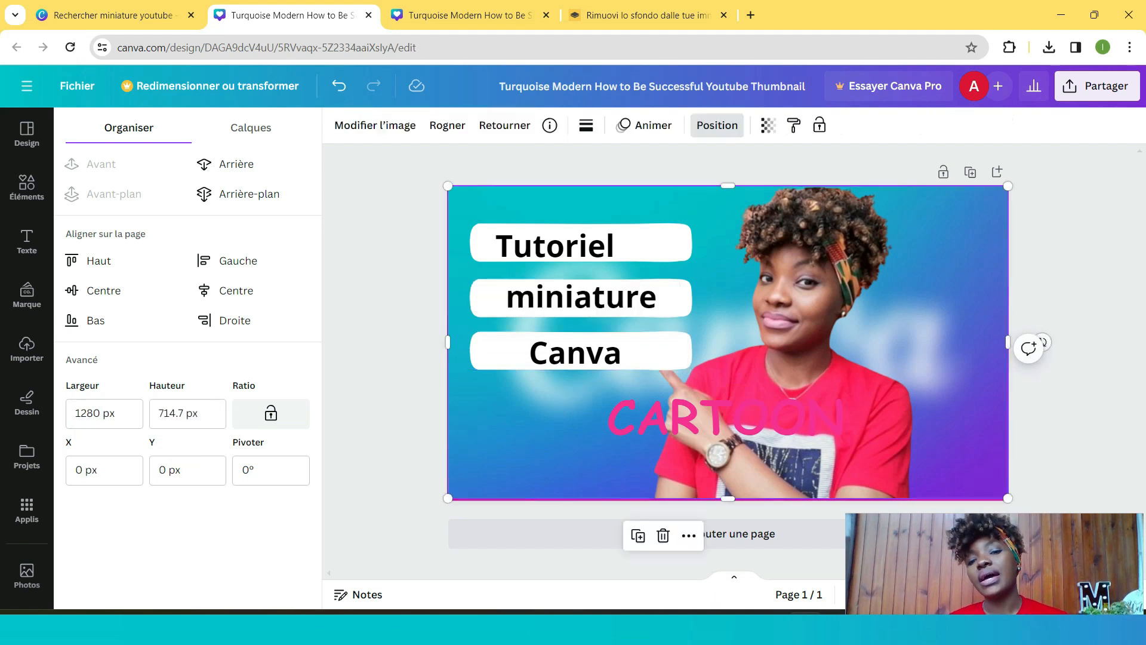
- Delete the pink 'CARTOON' text from the thumbnail
{"action": "mouse_move", "coordinate": [555, 245]}
{"action": "left_mouse_down"}
{"action": "mouse_move", "coordinate": [551, 264]}
{"action": "mouse_move", "coordinate": [552, 245]}
{"action": "left_mouse_up"}
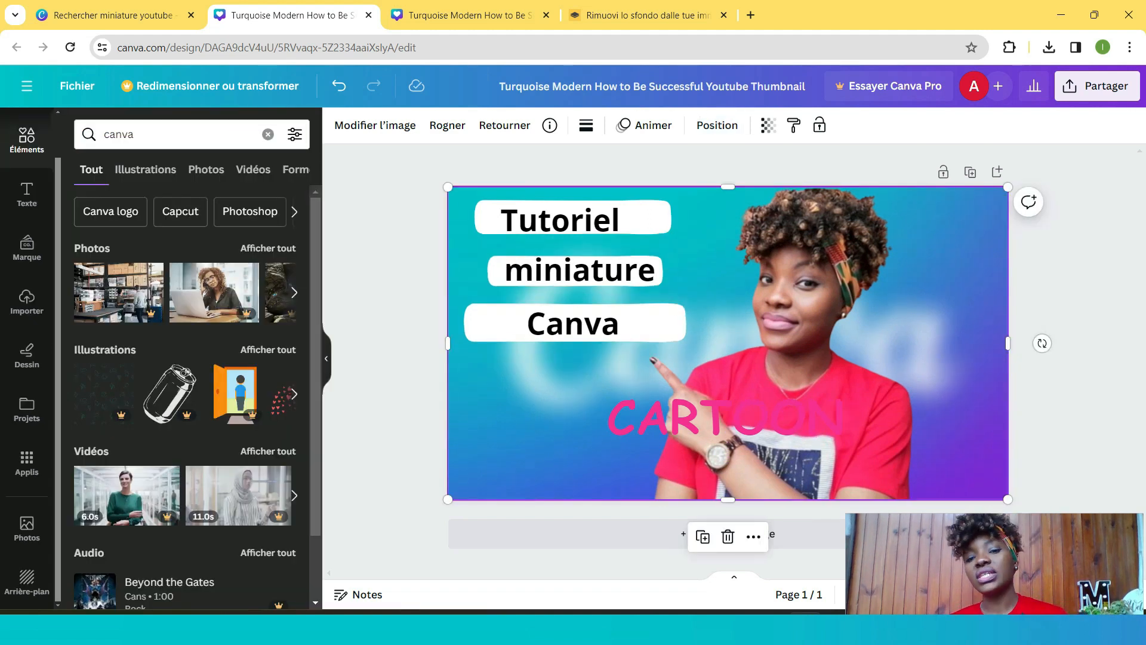
{"action": "left_click", "coordinate": [725, 416]}
{"action": "key", "text": "Delete"}
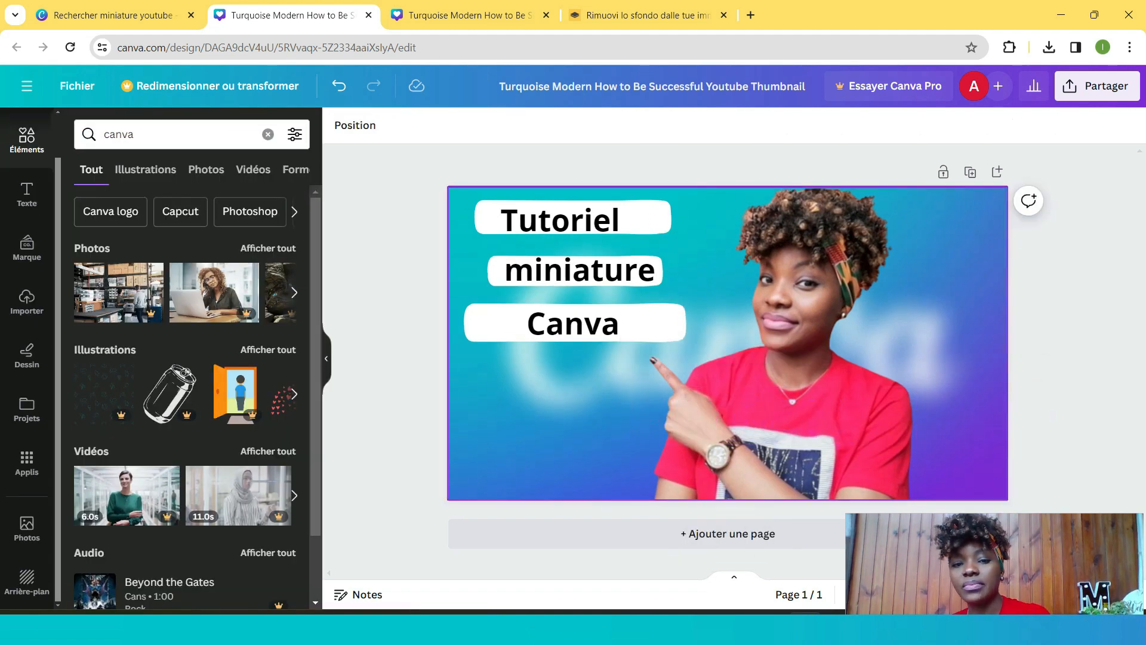
{"action": "left_click", "coordinate": [559, 220]}
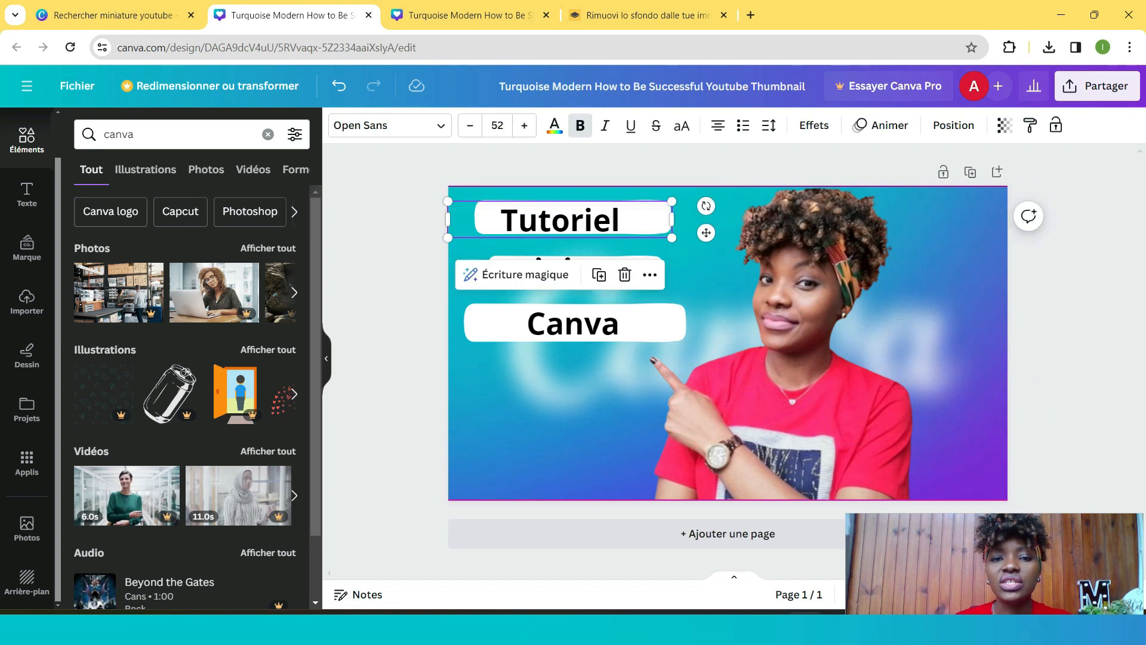
- Recolour the 'Tutoriel' text with a custom green, #0BC951
{"action": "left_click", "coordinate": [554, 125]}
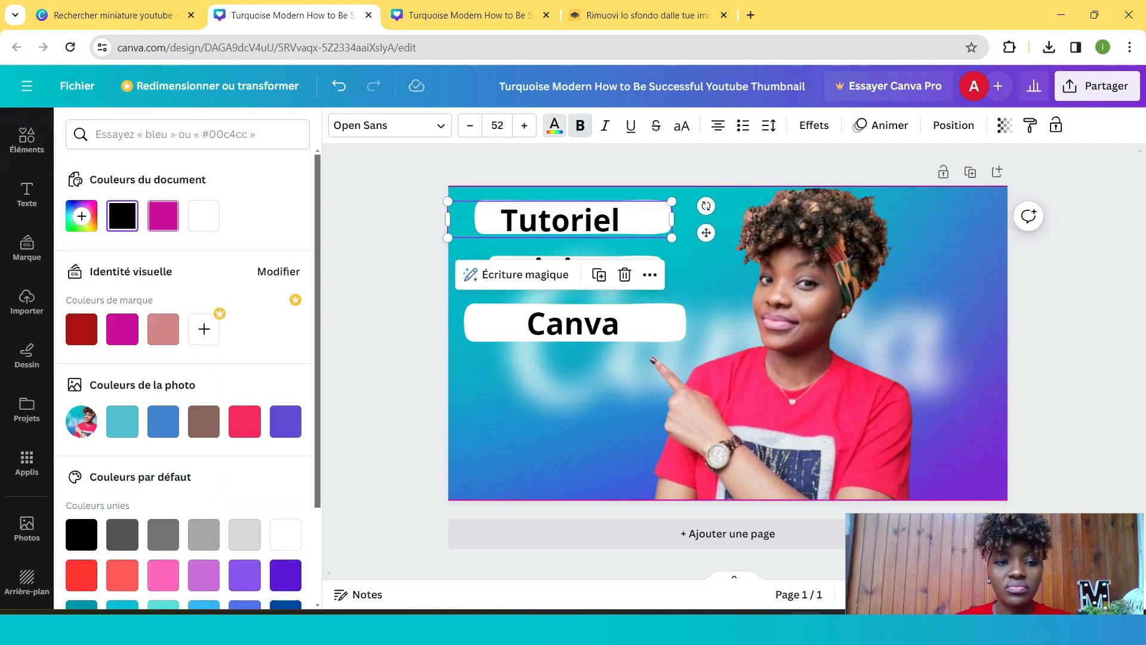
{"action": "left_click", "coordinate": [163, 216]}
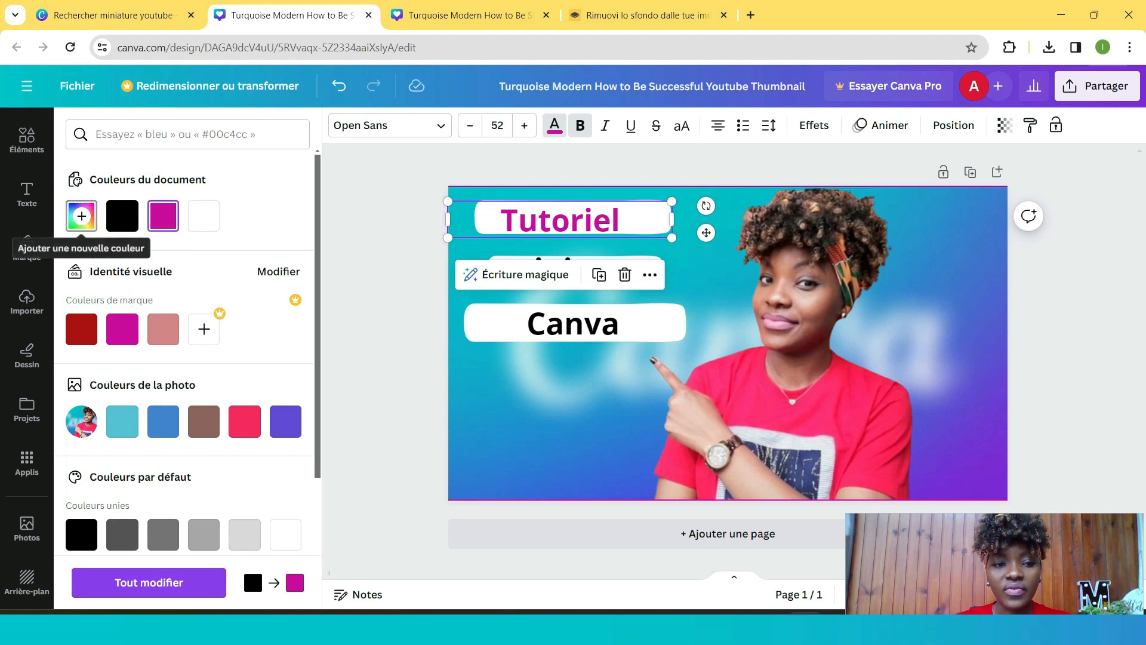
{"action": "left_click", "coordinate": [81, 215]}
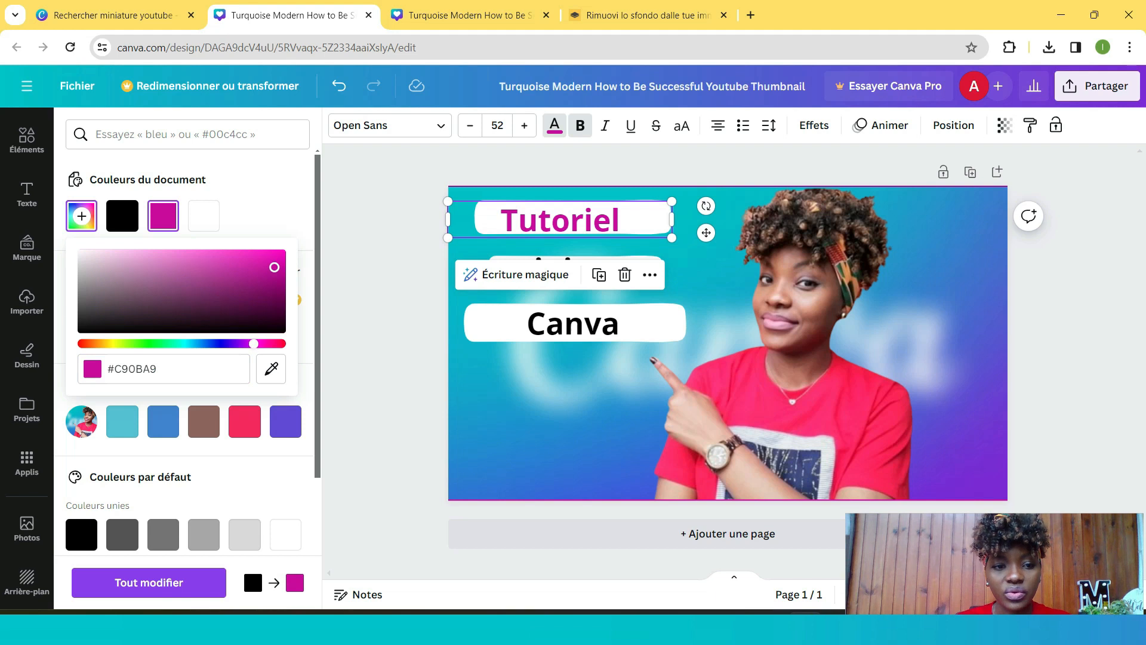
{"action": "left_click", "coordinate": [160, 344]}
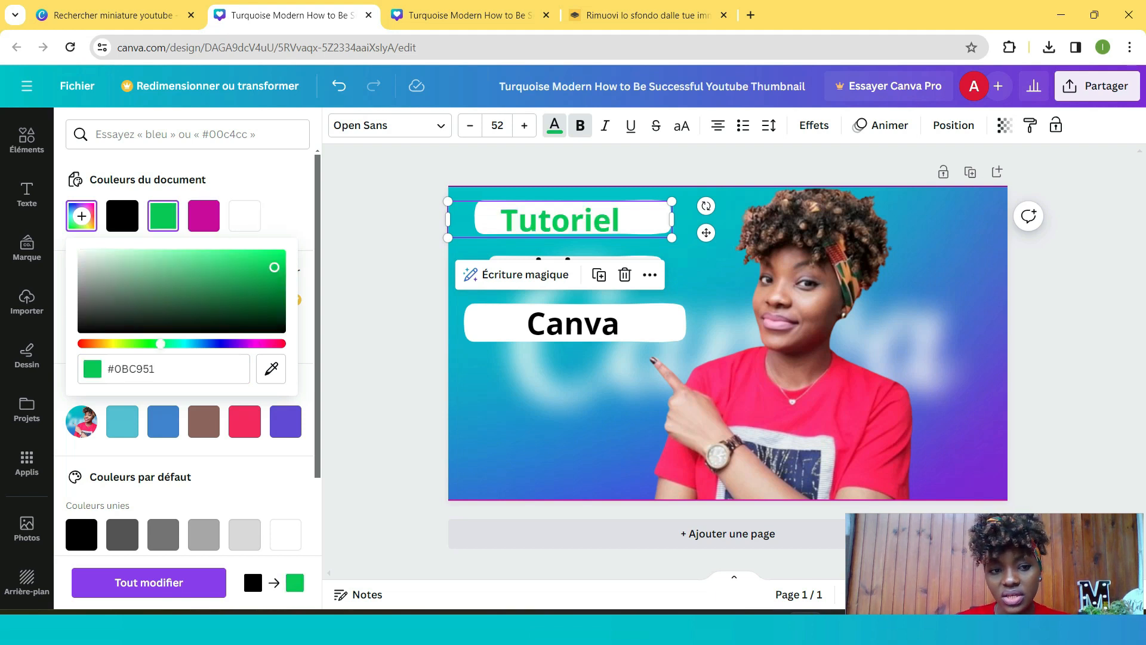
{"action": "mouse_move", "coordinate": [153, 343]}
{"action": "left_mouse_down"}
{"action": "mouse_move", "coordinate": [172, 344]}
{"action": "mouse_move", "coordinate": [160, 344]}
{"action": "left_mouse_up"}
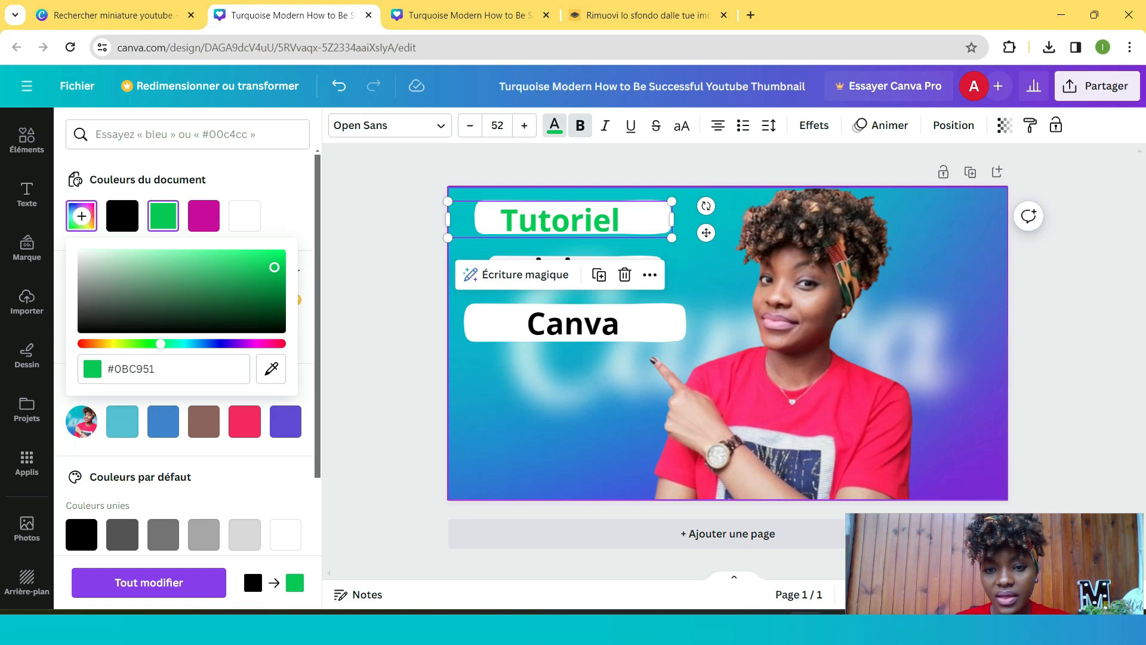
{"action": "left_click", "coordinate": [555, 389]}
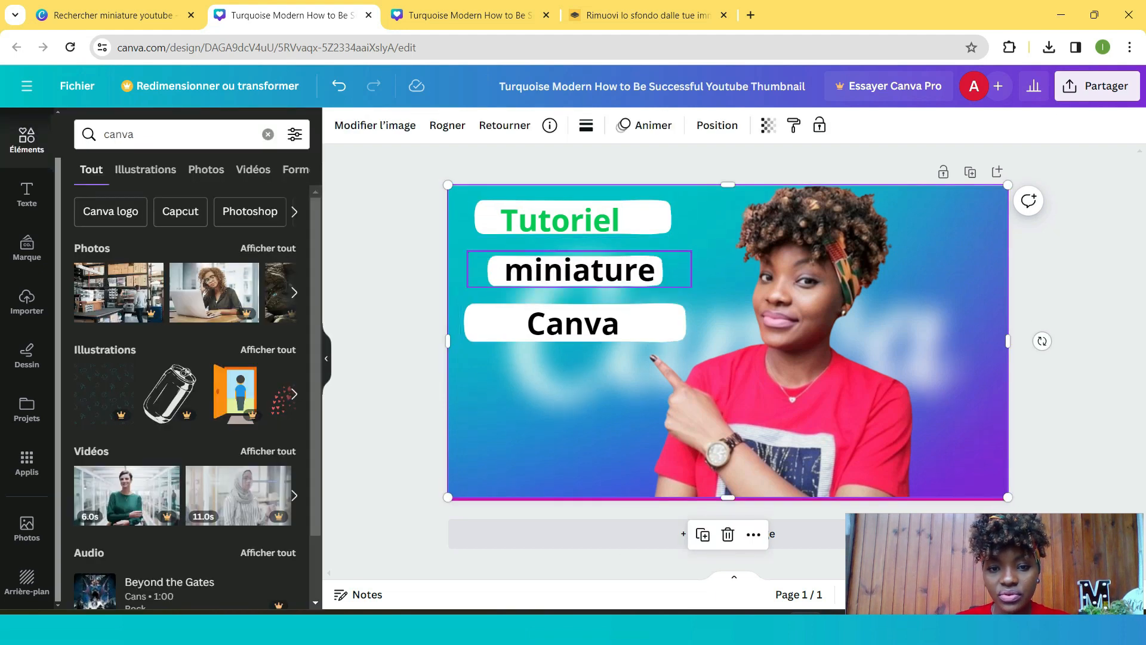
- Keep the 'Canva' text black and shift it slightly left on its rectangle
{"action": "left_click", "coordinate": [573, 323]}
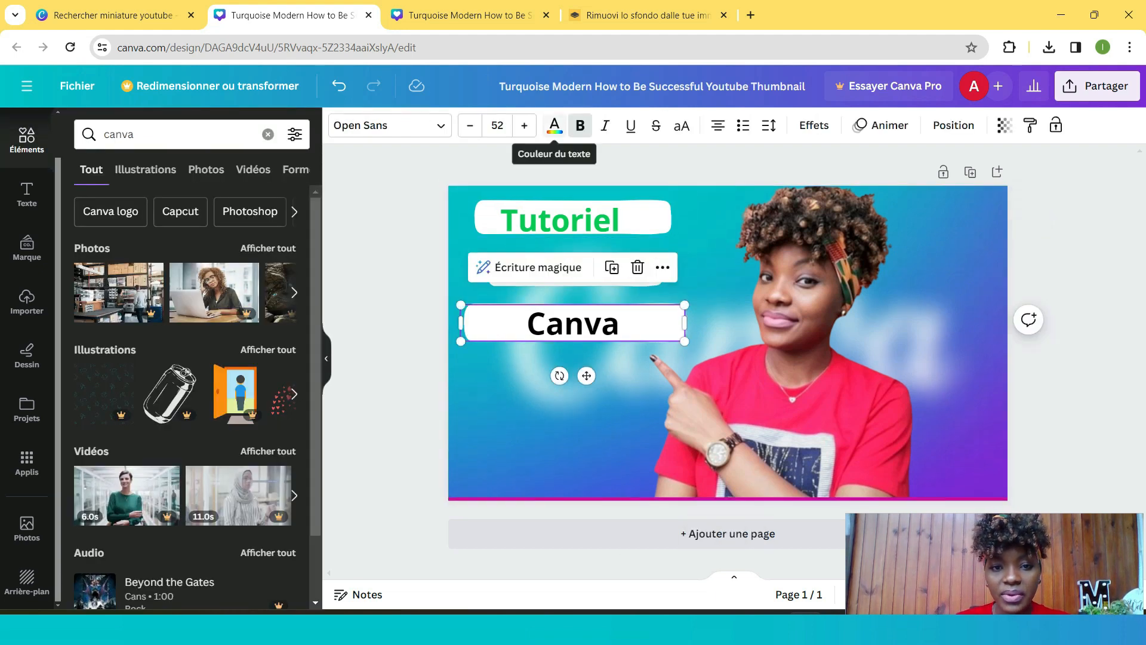
{"action": "left_click", "coordinate": [555, 127]}
{"action": "left_click", "coordinate": [122, 216]}
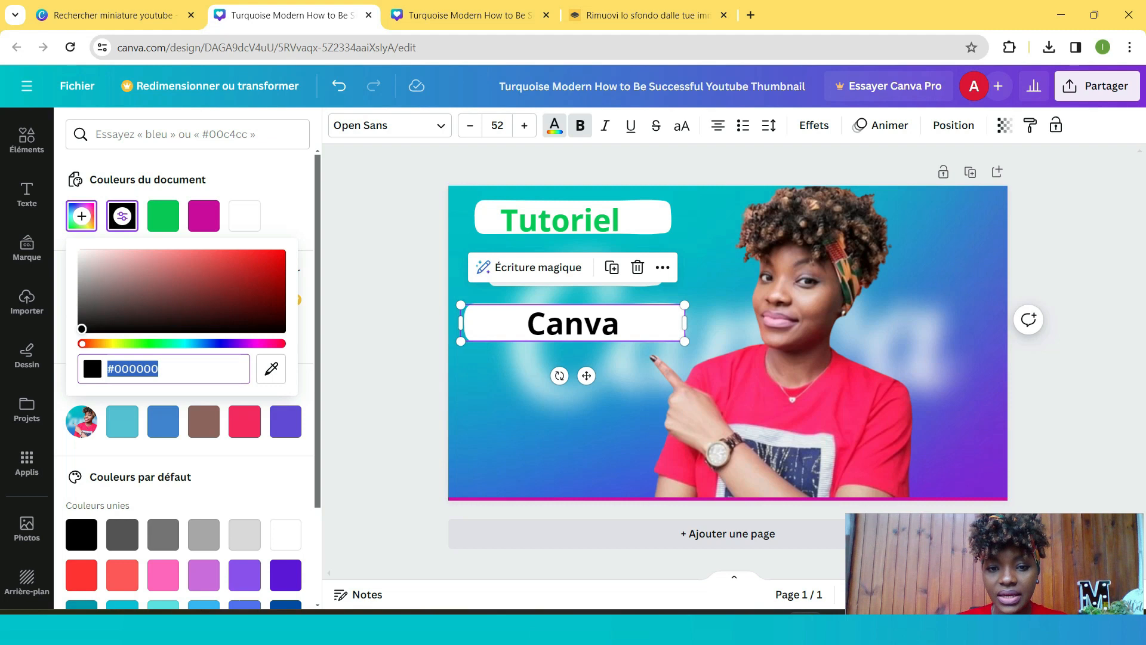
{"action": "left_click_drag", "start_coordinate": [573, 330], "coordinate": [551, 331]}
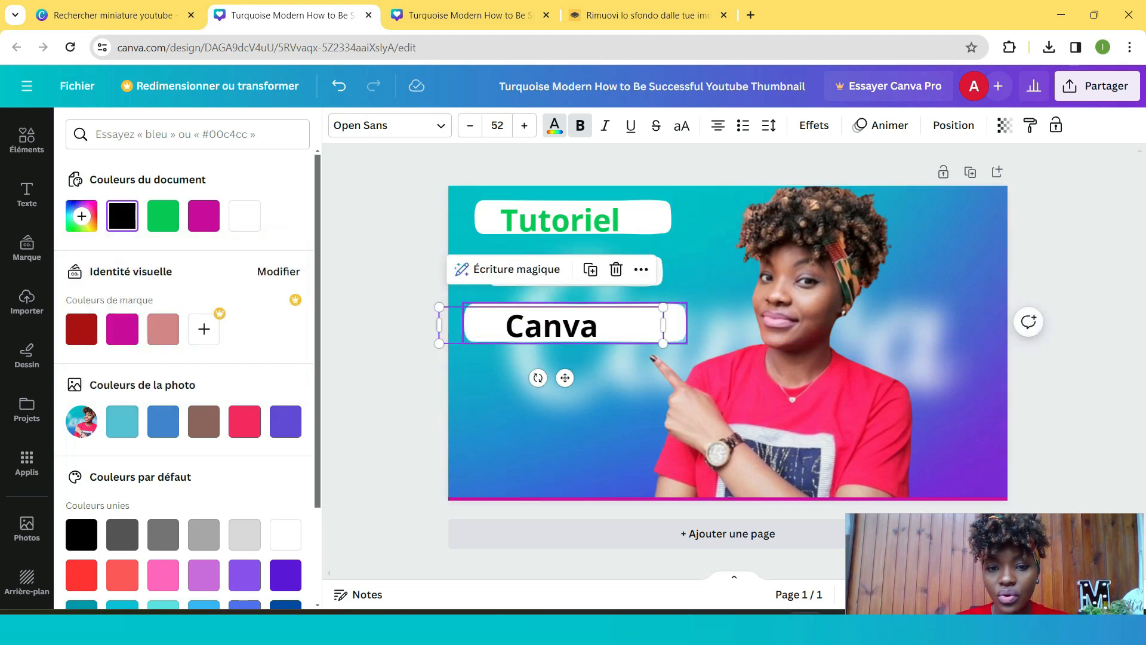
- Fill the third label's rectangle with the light blue from the photo colours
{"action": "left_click", "coordinate": [675, 324]}
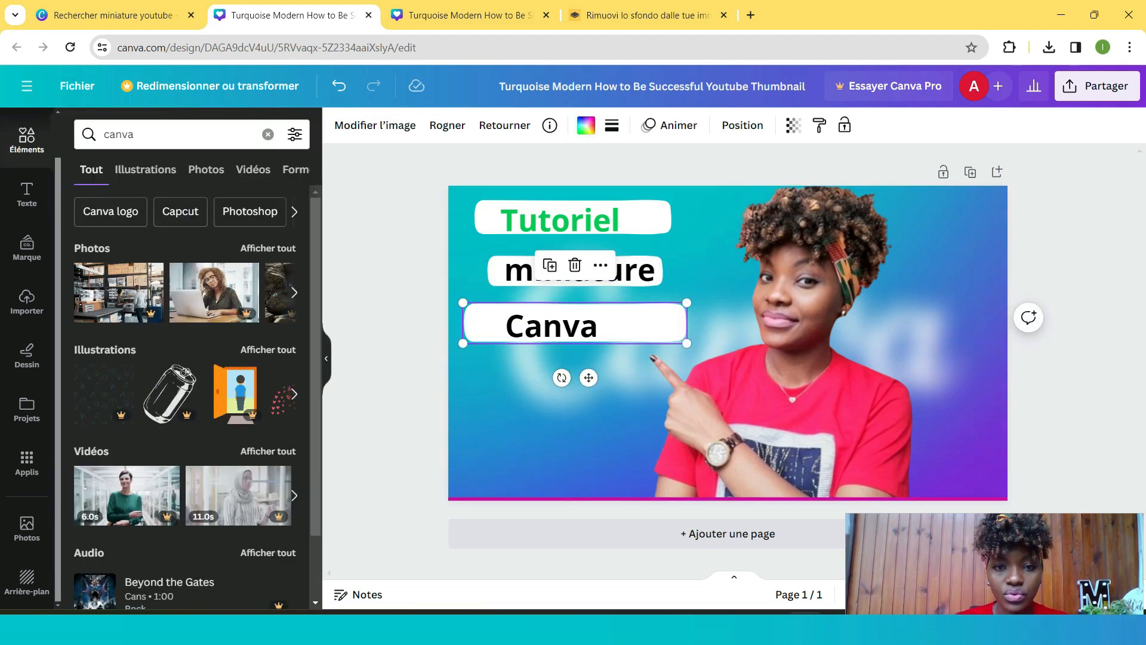
{"action": "left_click", "coordinate": [585, 125]}
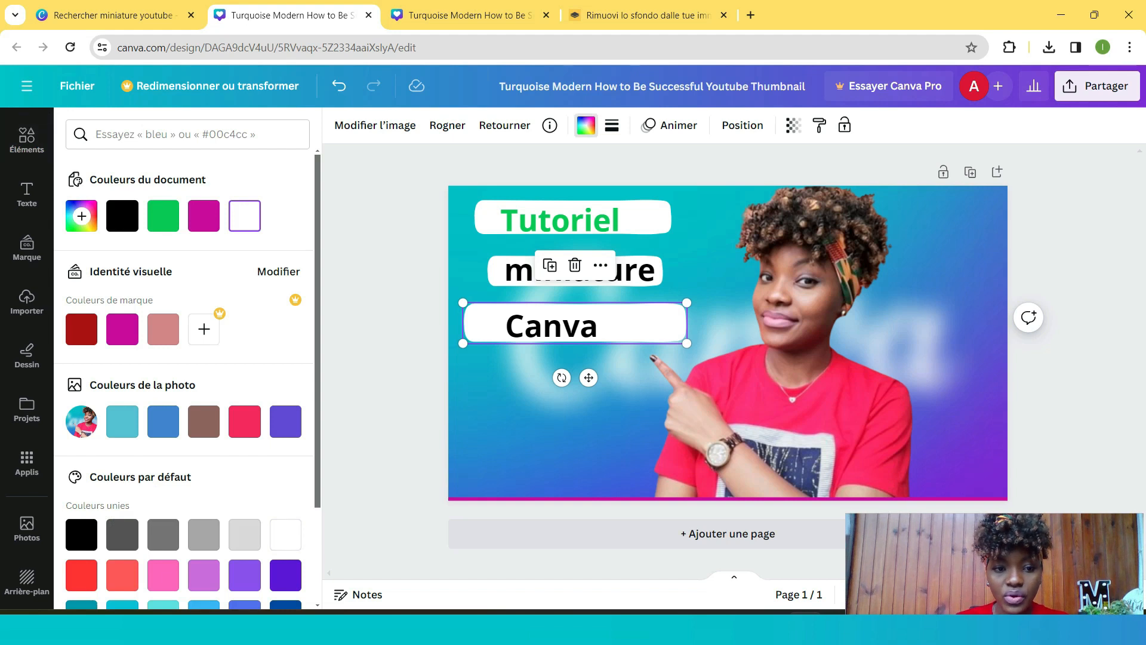
{"action": "left_click", "coordinate": [123, 422]}
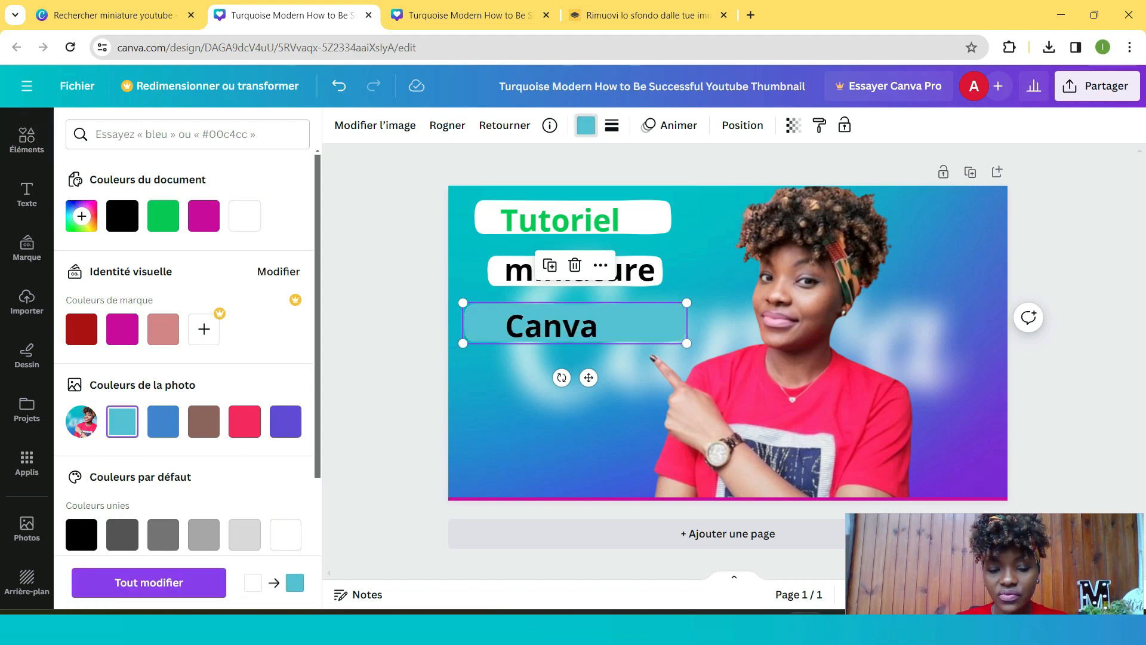
- Set the 'Canva' text colour to white and recentre it on the blue rectangle
{"action": "left_click", "coordinate": [551, 326]}
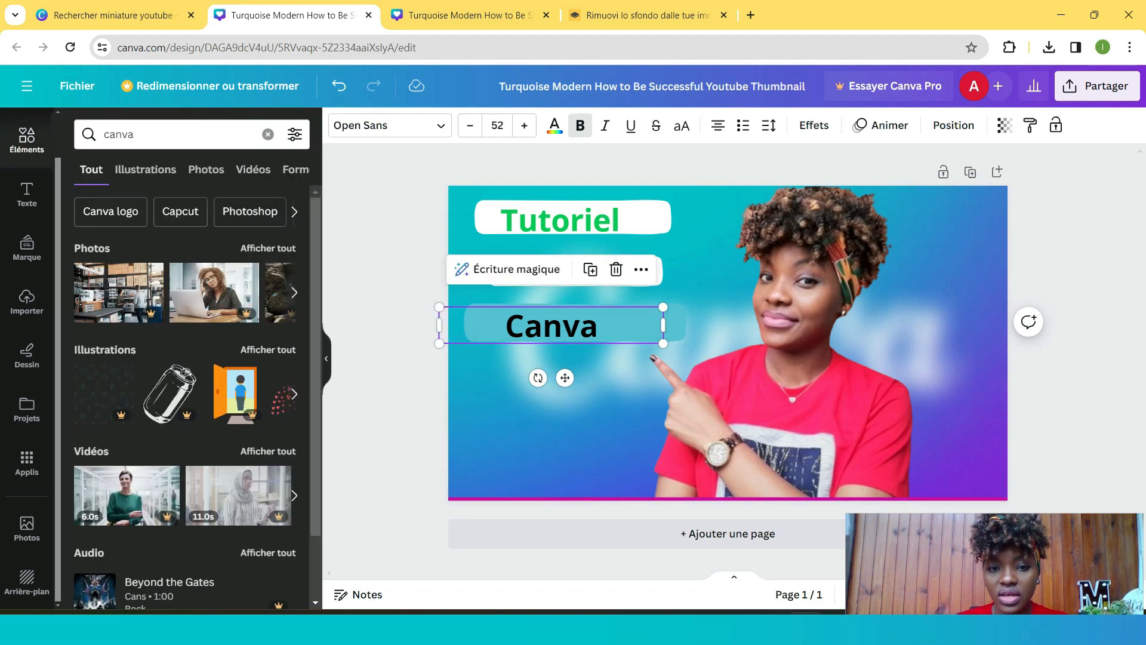
{"action": "left_click", "coordinate": [554, 126]}
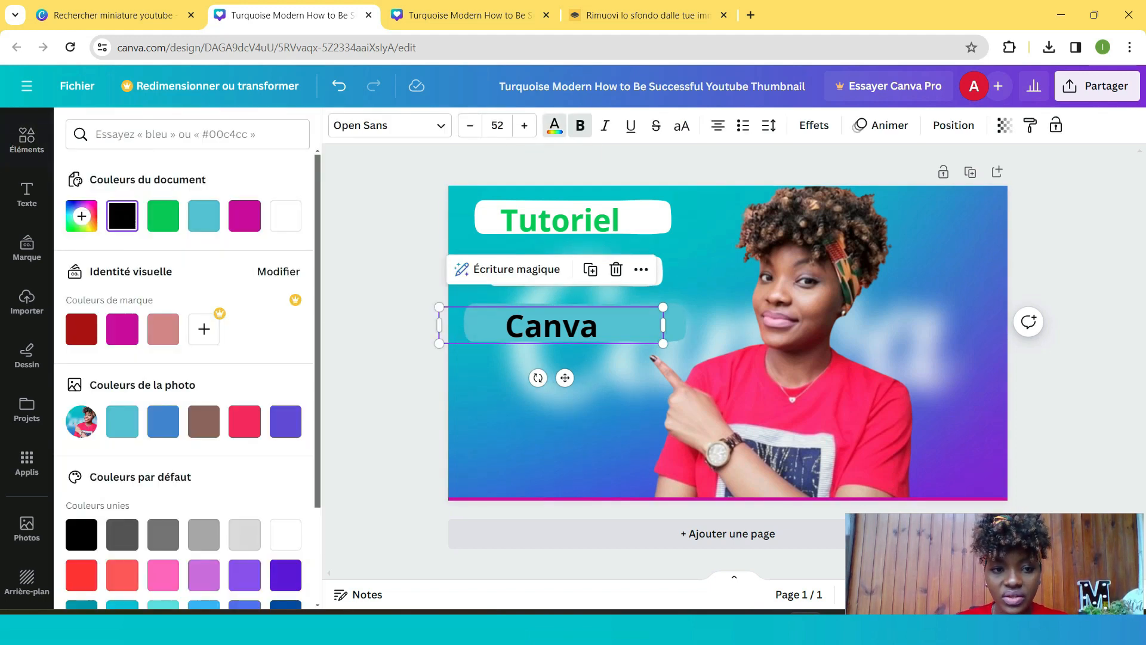
{"action": "left_click", "coordinate": [285, 534]}
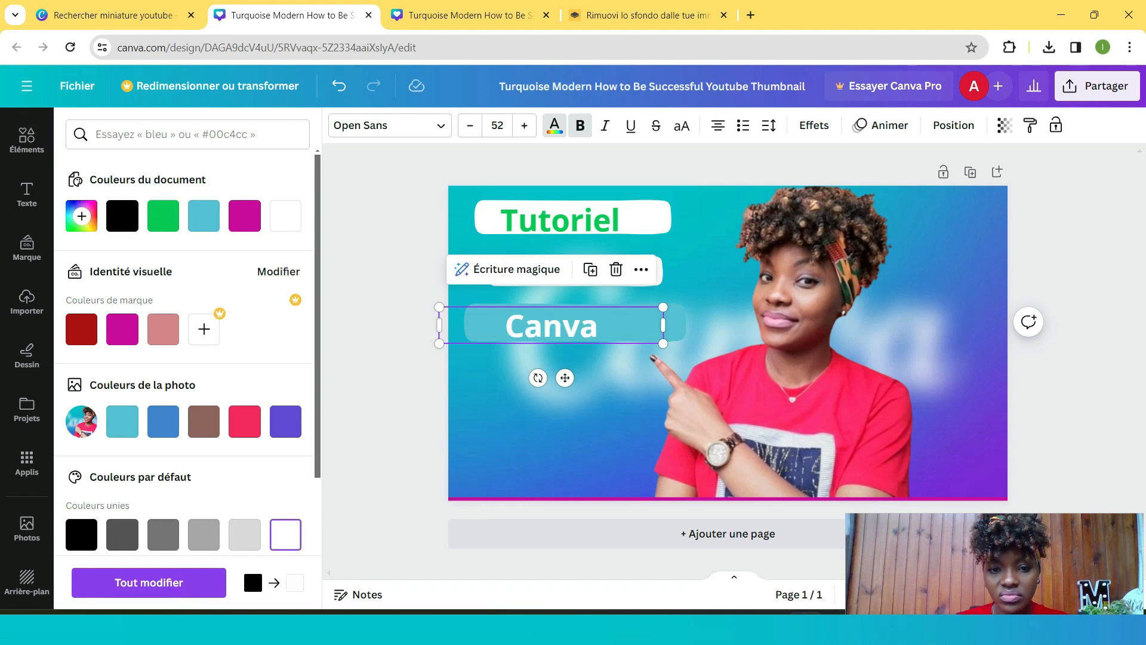
{"action": "left_click_drag", "start_coordinate": [552, 326], "coordinate": [566, 324]}
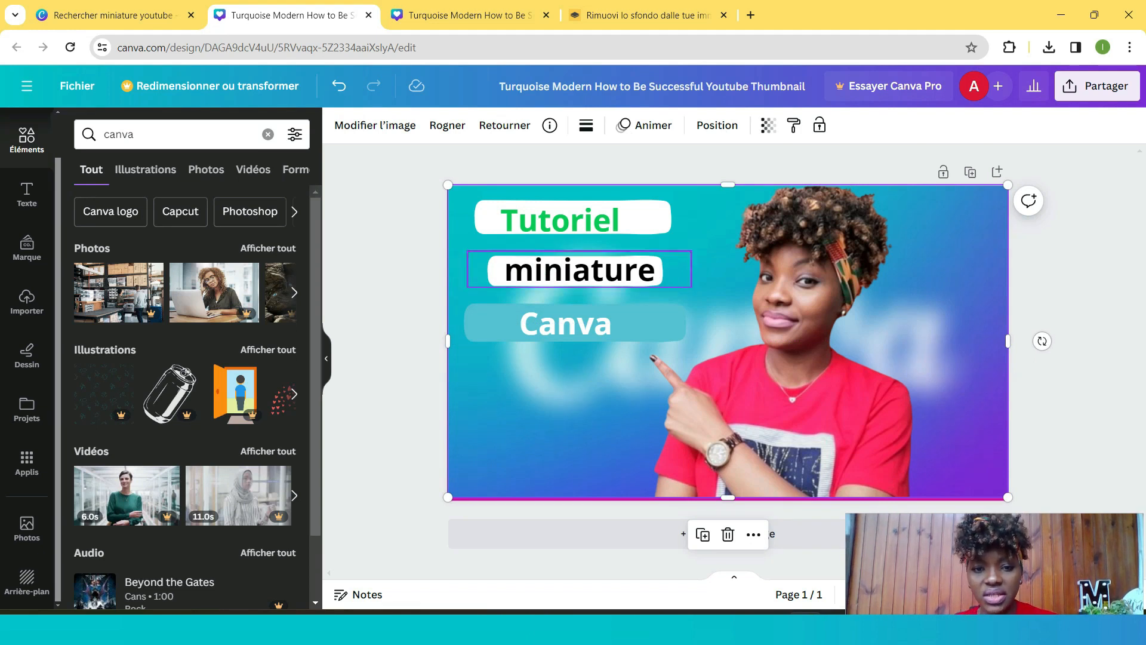
- Fill the rectangle behind 'miniature' with pink and realign the text onto it
{"action": "left_click", "coordinate": [579, 269]}
{"action": "left_click_drag", "start_coordinate": [579, 270], "coordinate": [572, 287]}
{"action": "left_click", "coordinate": [575, 262]}
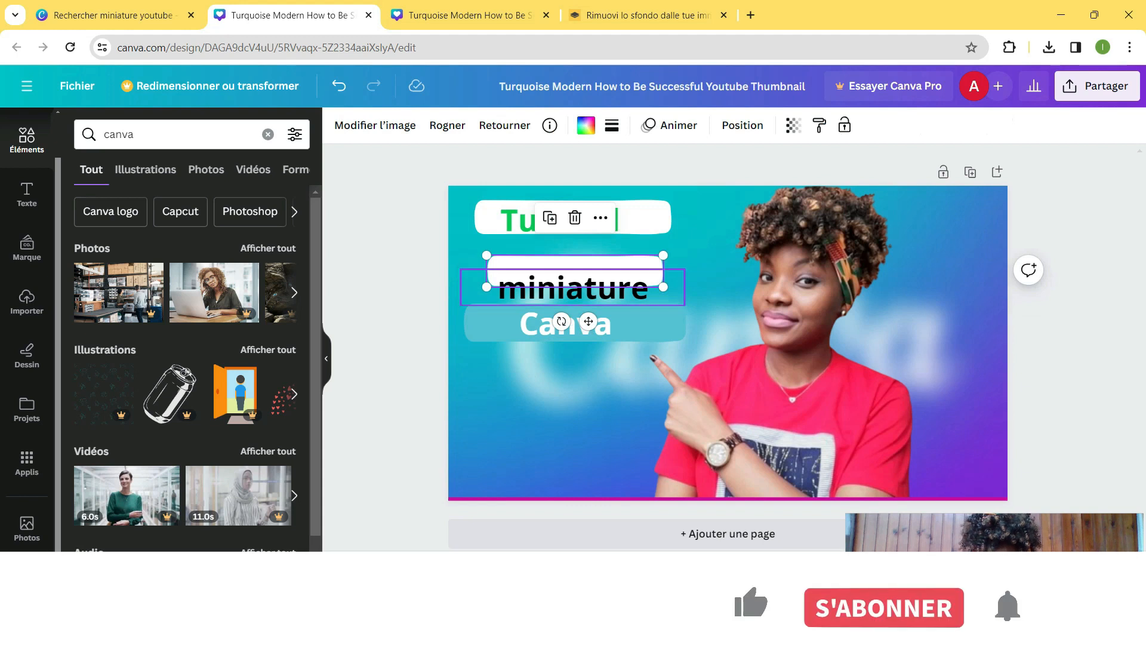
{"action": "left_click", "coordinate": [585, 125]}
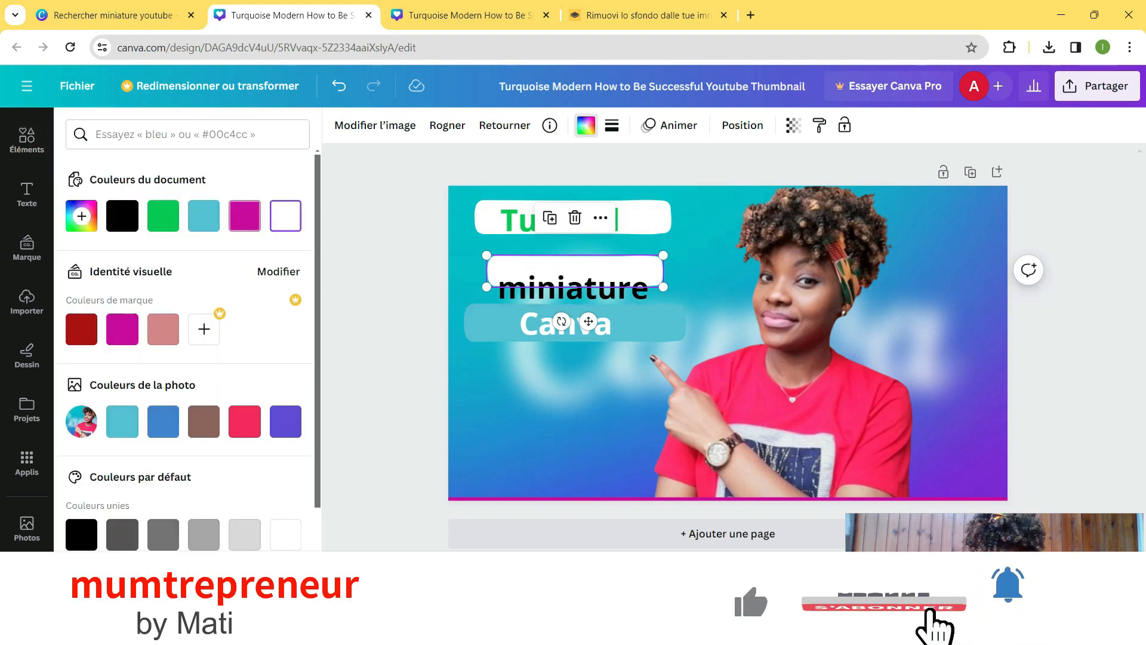
{"action": "left_click", "coordinate": [244, 215]}
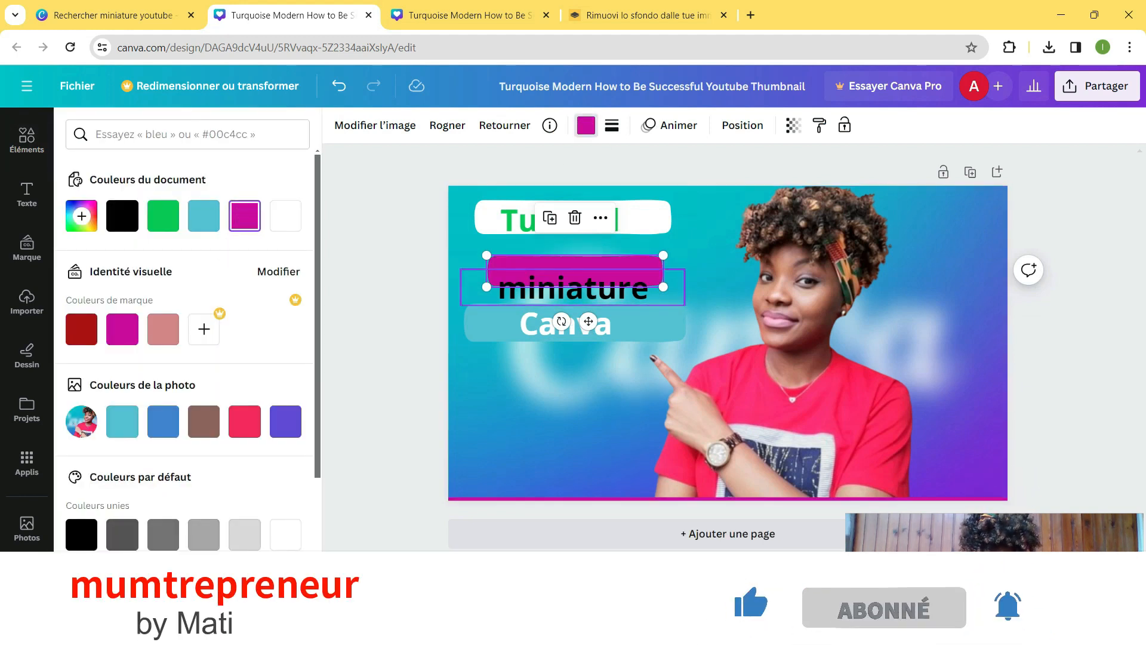
{"action": "left_click_drag", "start_coordinate": [573, 294], "coordinate": [575, 280]}
{"action": "left_click", "coordinate": [699, 279]}
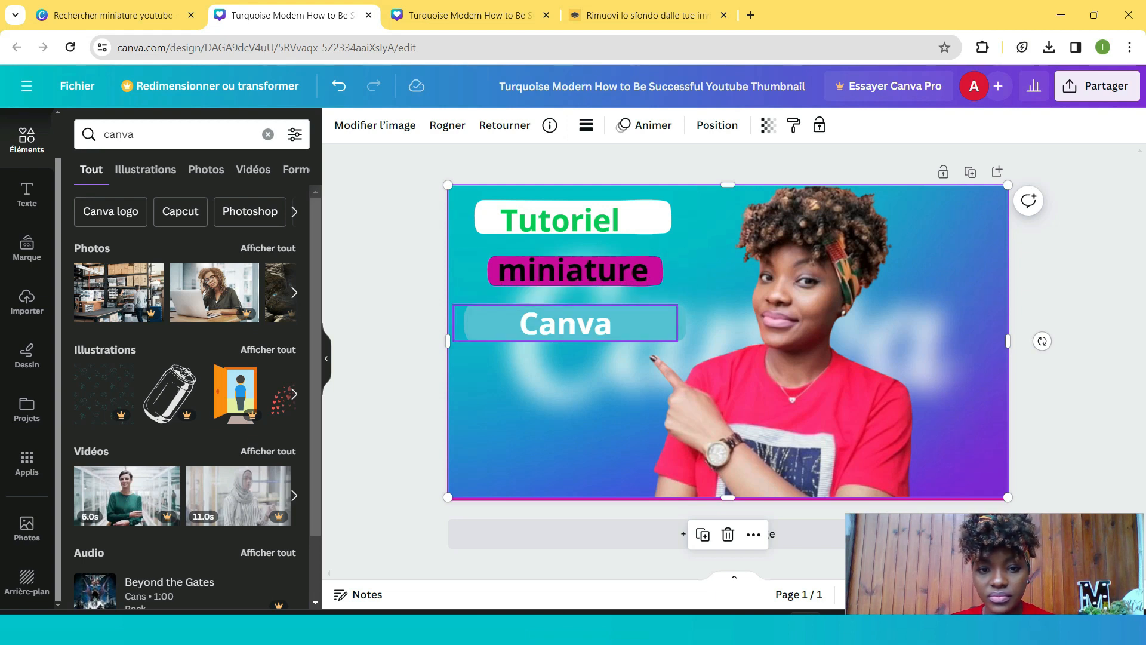
- Replace the text on the blue label with 'youtube'
{"action": "left_click", "coordinate": [594, 324]}
{"action": "left_click", "coordinate": [594, 324]}
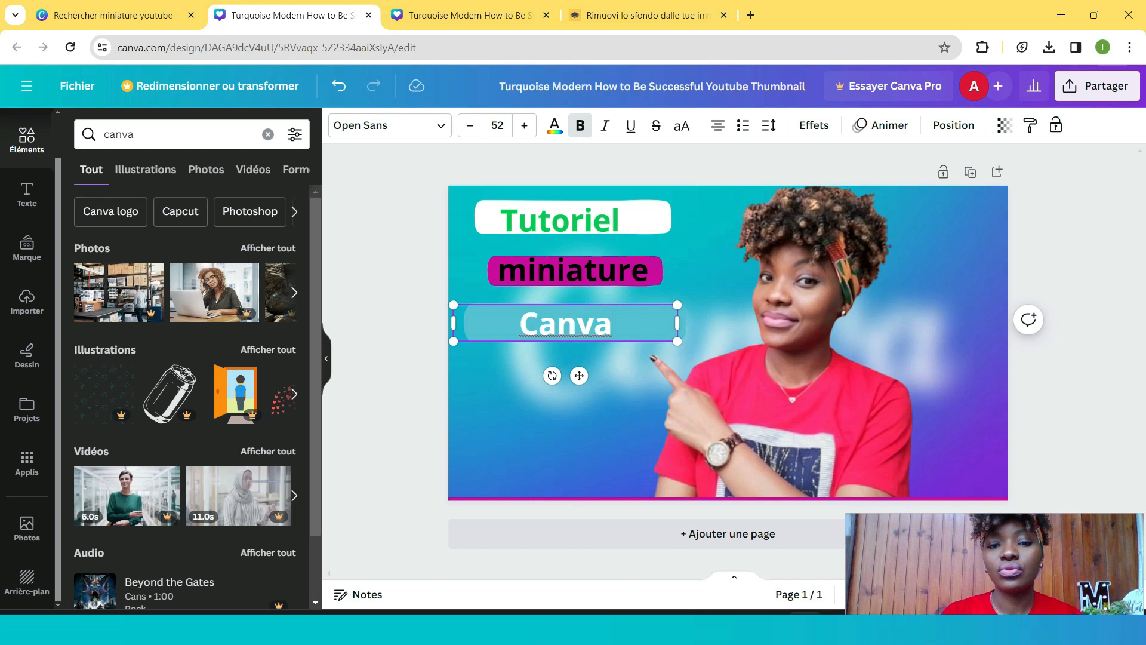
{"action": "key", "text": "ctrl+a"}
{"action": "type", "text": "Cy"}
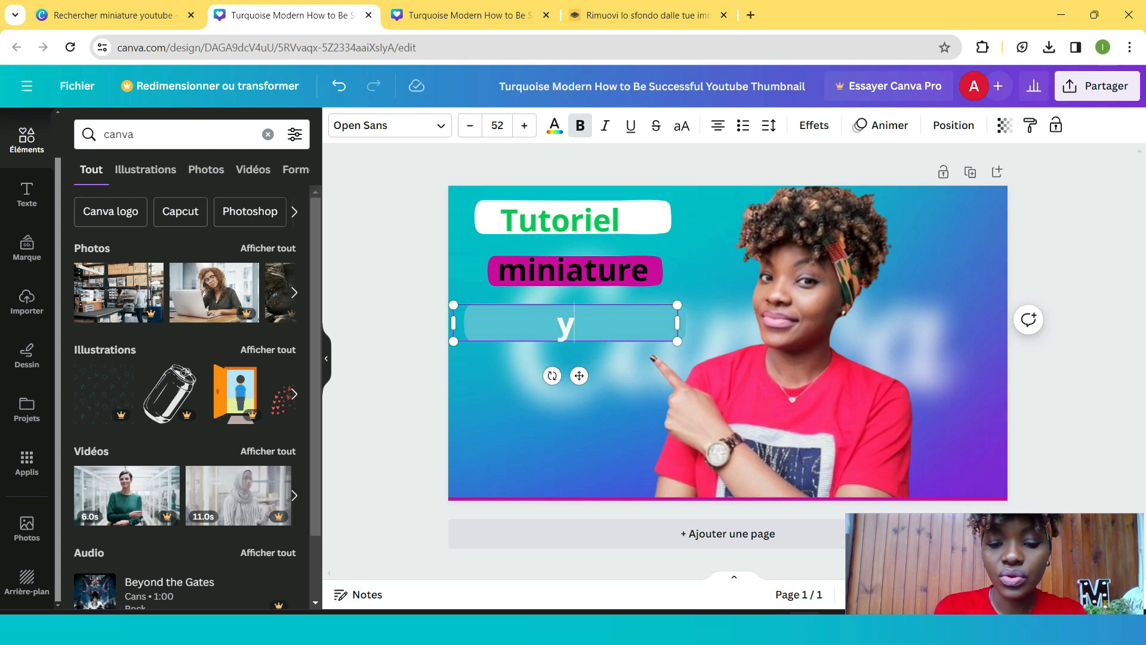
{"action": "type", "text": "outu"}
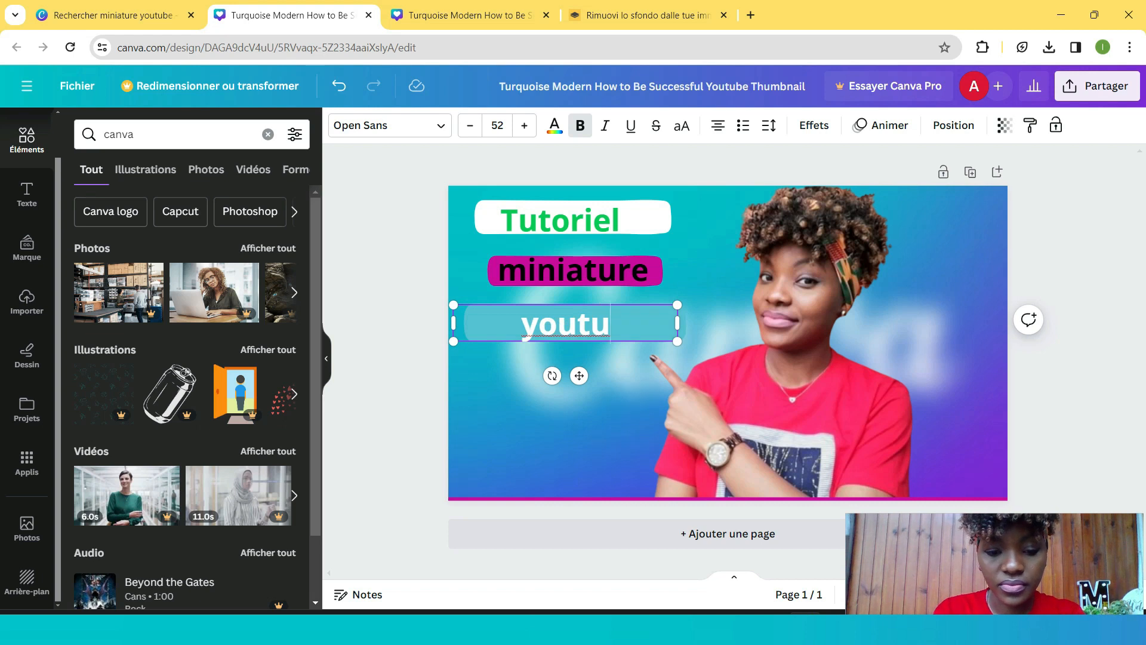
{"action": "type", "text": "be"}
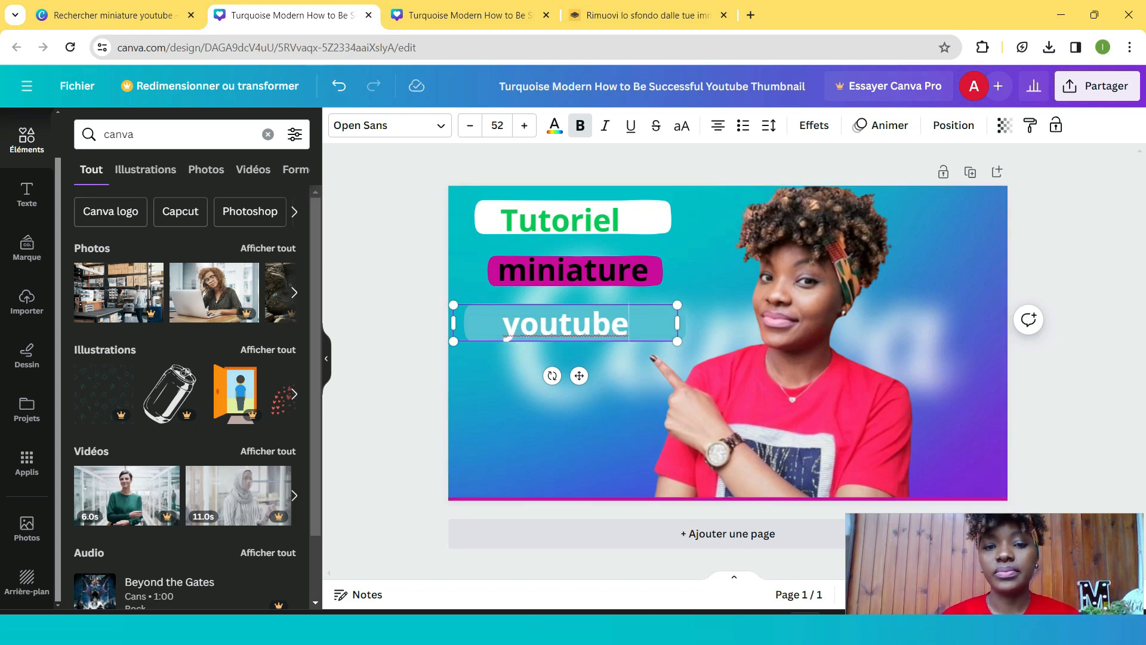
{"action": "key", "text": "Escape"}
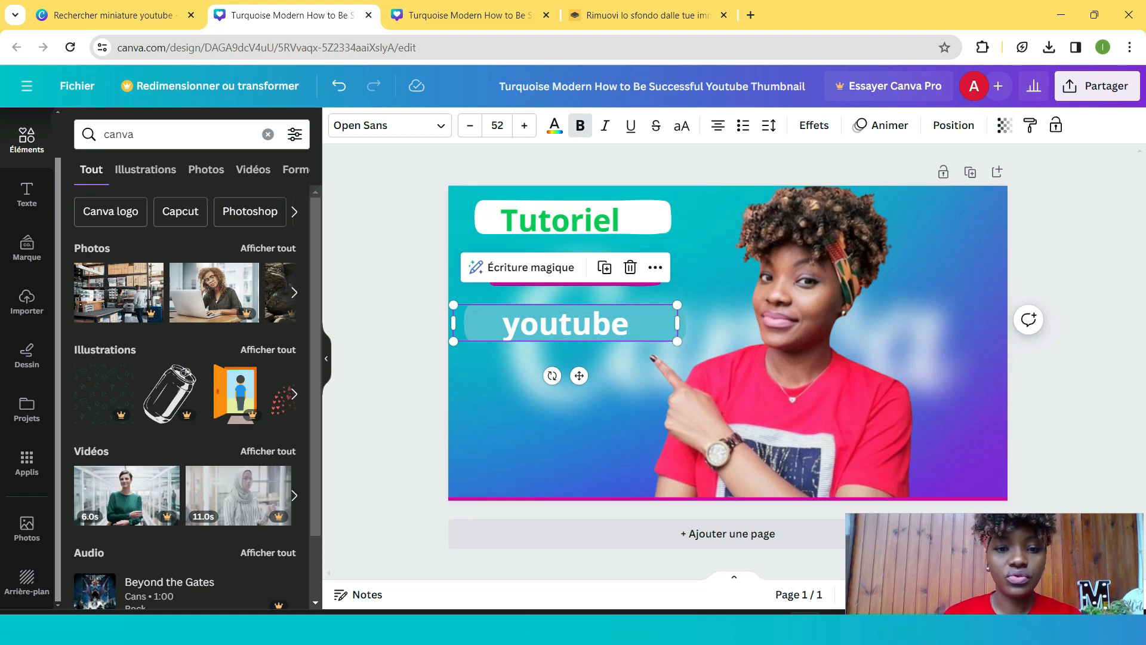
- Fill the 'youtube' label's rectangle with the dark red brand colour and recentre the text on it
{"action": "left_click_drag", "start_coordinate": [565, 324], "coordinate": [546, 337]}
{"action": "left_click", "coordinate": [672, 328]}
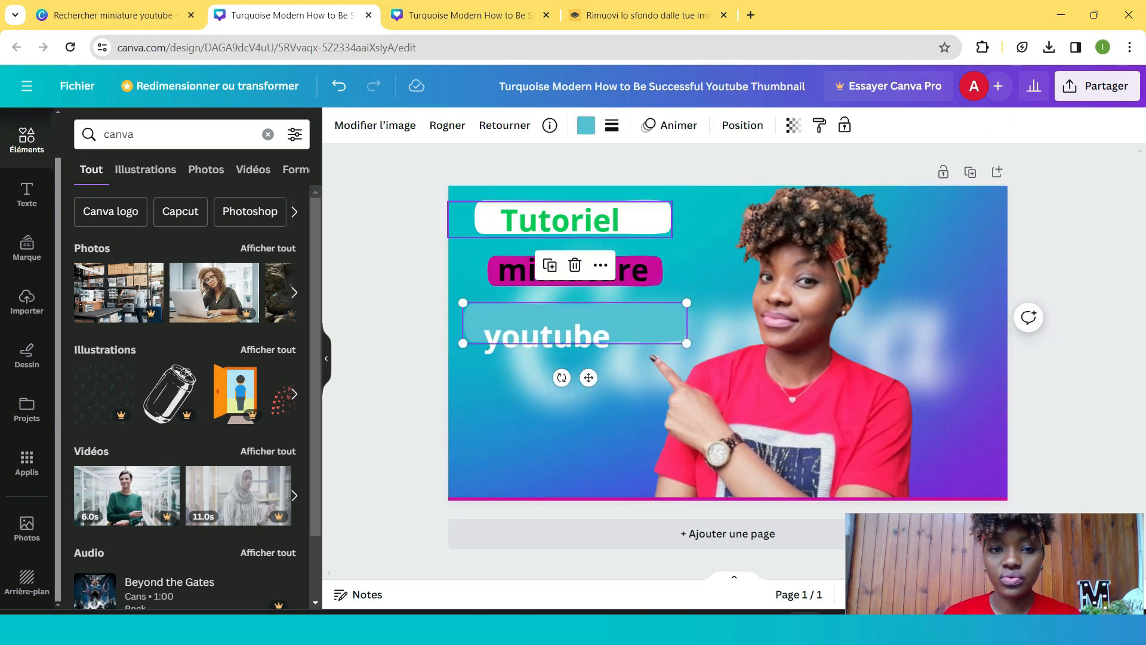
{"action": "left_click", "coordinate": [585, 125]}
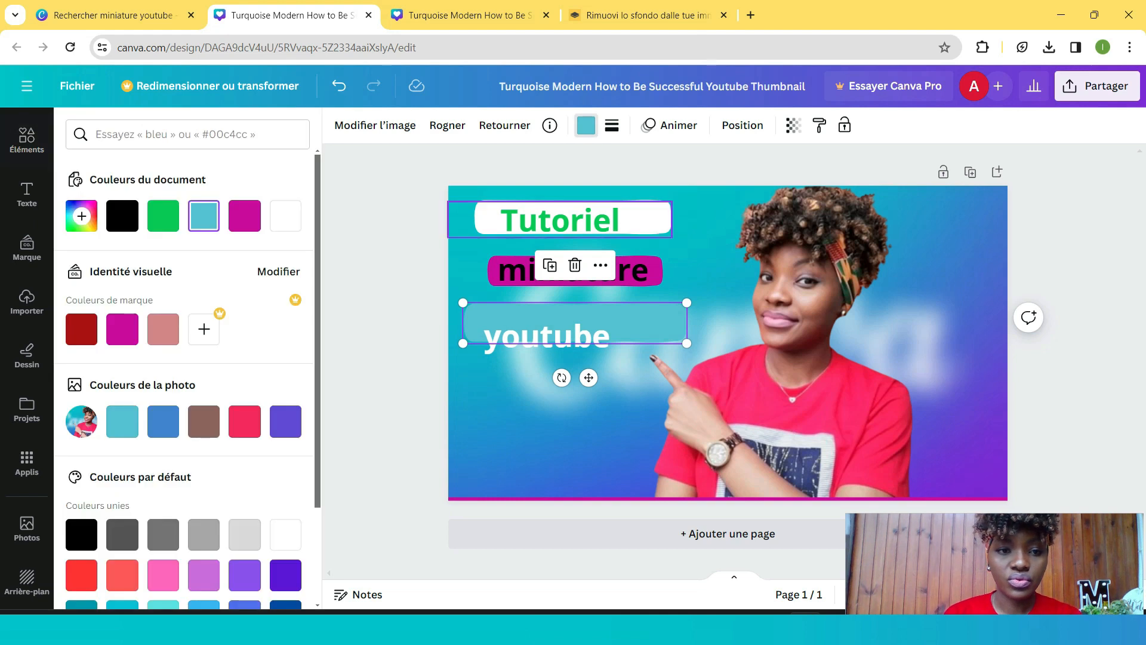
{"action": "left_click", "coordinate": [81, 329]}
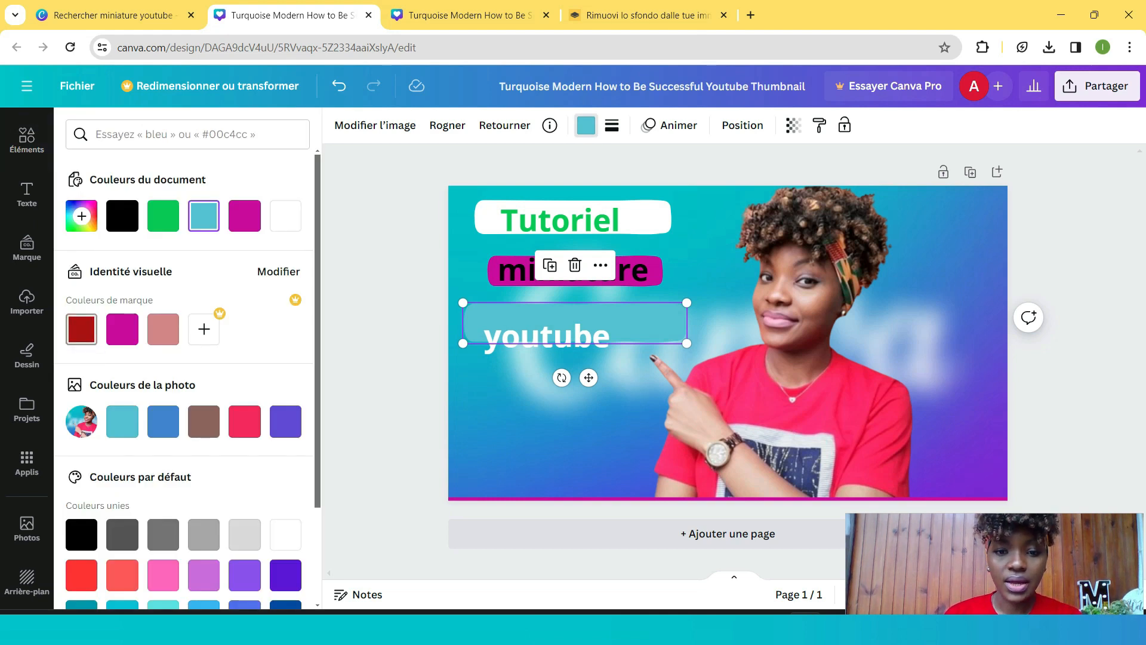
{"action": "mouse_move", "coordinate": [648, 327]}
{"action": "left_mouse_down"}
{"action": "mouse_move", "coordinate": [657, 322]}
{"action": "mouse_move", "coordinate": [647, 330]}
{"action": "left_mouse_up"}
{"action": "left_click_drag", "start_coordinate": [547, 336], "coordinate": [573, 325]}
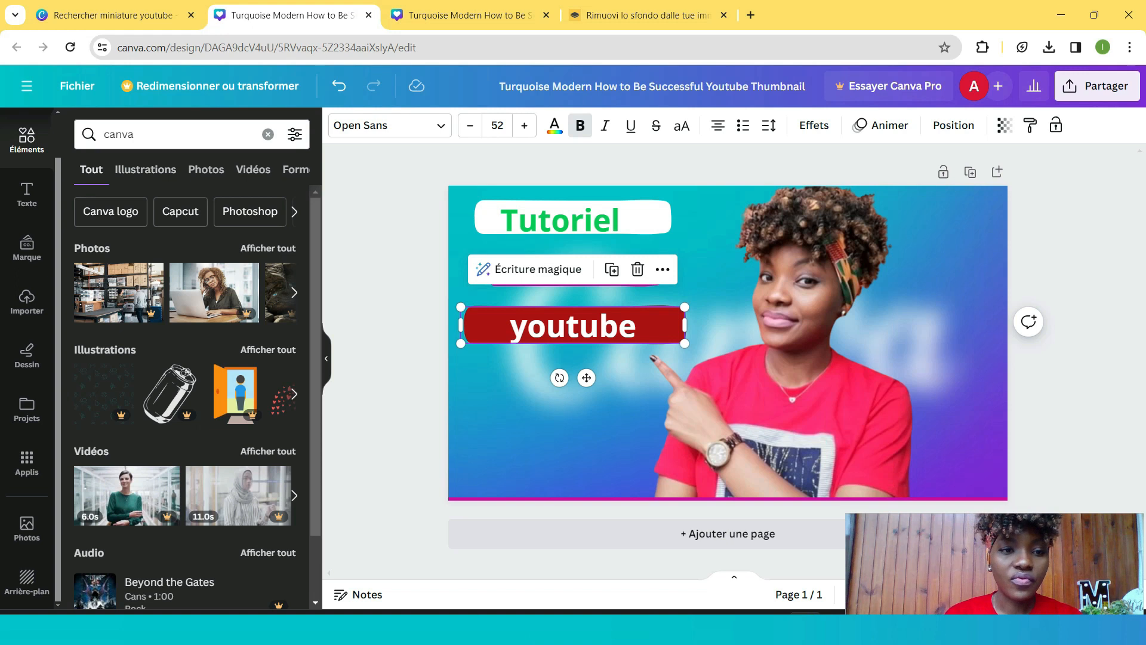
- Search elements for youtube illustrations, insert the black circular play icon and shrink it
{"action": "left_click", "coordinate": [173, 134]}
{"action": "key", "text": "BackSpace"}
{"action": "key", "text": "BackSpace"}
{"action": "key", "text": "BackSpace"}
{"action": "key", "text": "BackSpace"}
{"action": "key", "text": "BackSpace"}
{"action": "type", "text": "y"}
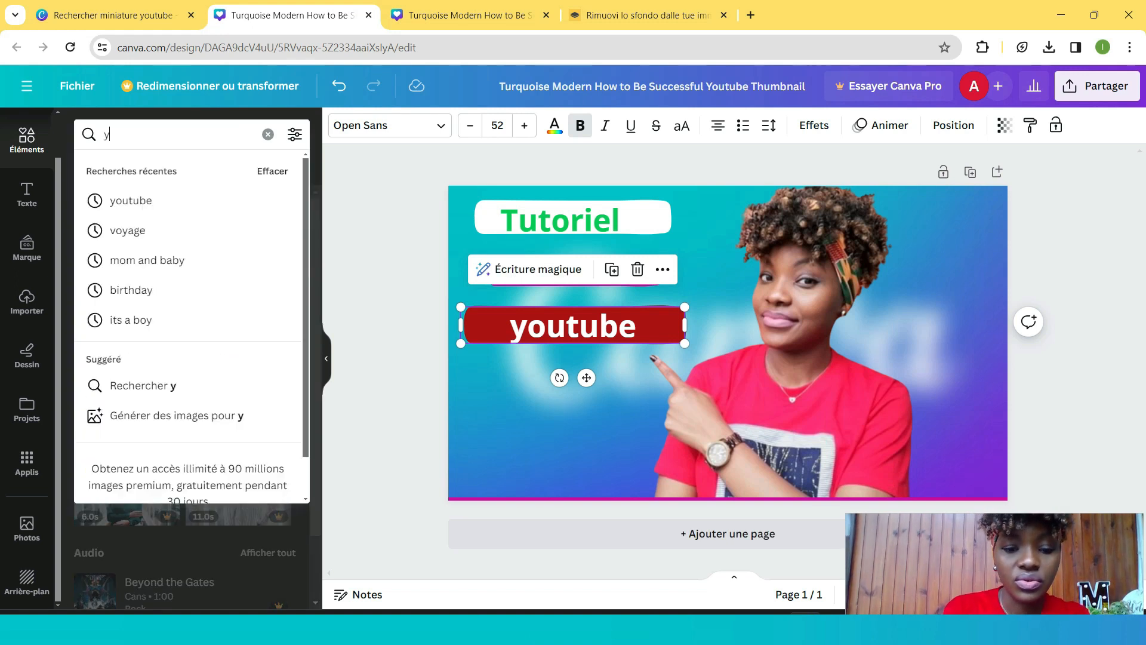
{"action": "type", "text": "outubeà"}
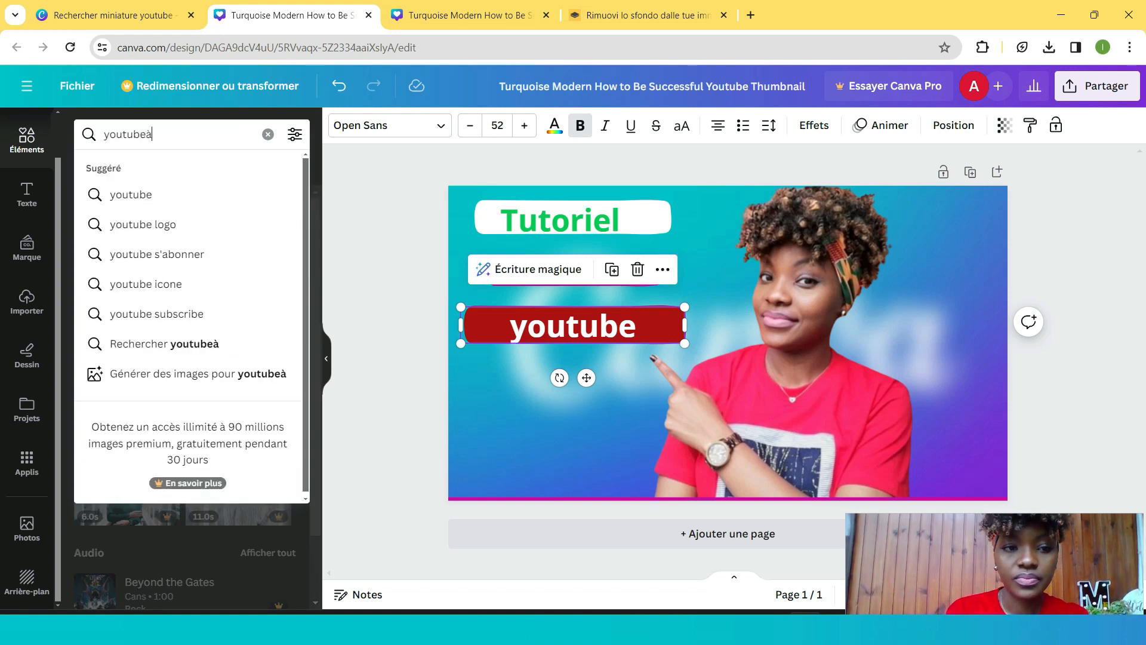
{"action": "key", "text": "BackSpace"}
{"action": "key", "text": "Return"}
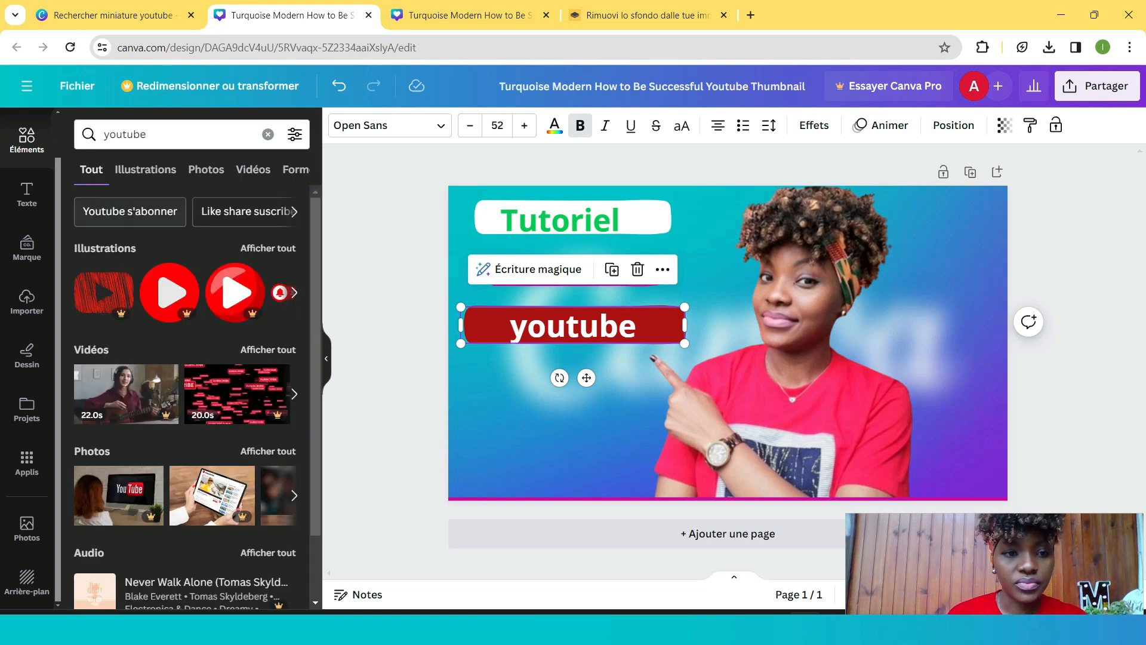
{"action": "left_click", "coordinate": [145, 169]}
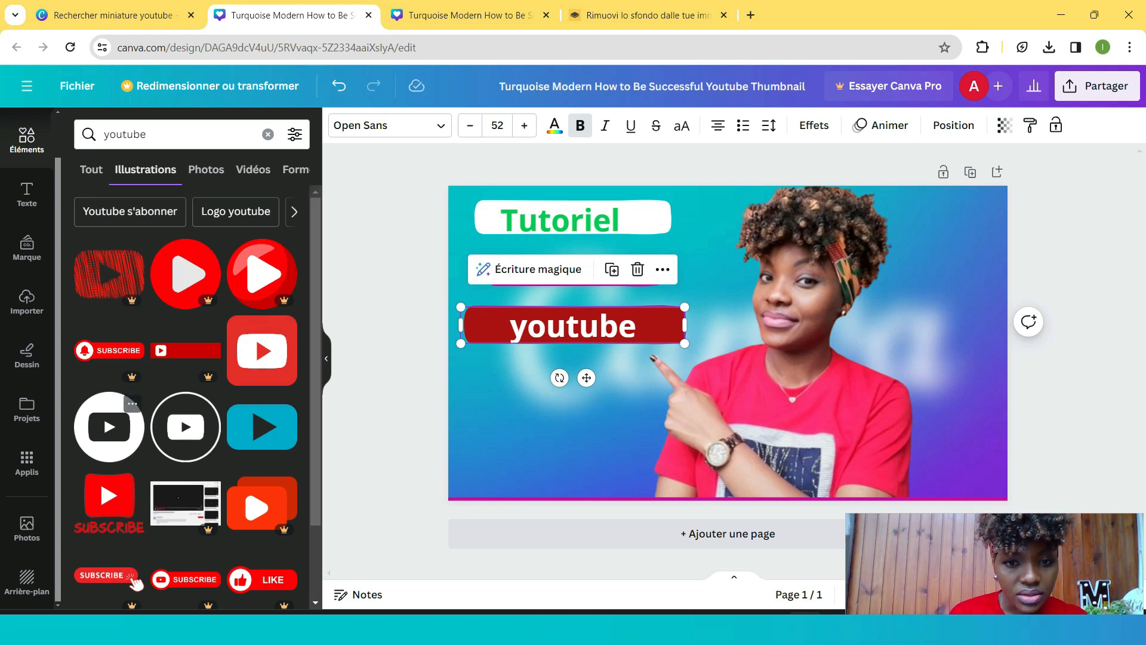
{"action": "left_click", "coordinate": [109, 426]}
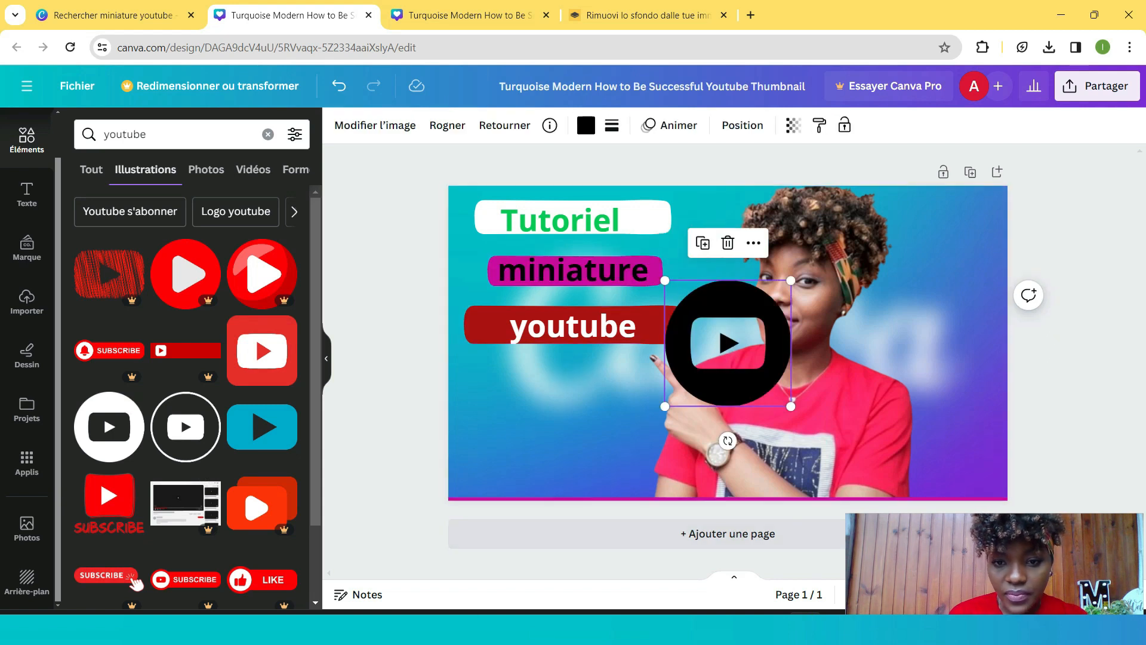
{"action": "left_click_drag", "start_coordinate": [791, 280], "coordinate": [726, 345]}
- Shift the 'youtube' text slightly left within its red label
{"action": "left_click", "coordinate": [656, 325]}
{"action": "left_click_drag", "start_coordinate": [573, 331], "coordinate": [553, 329]}
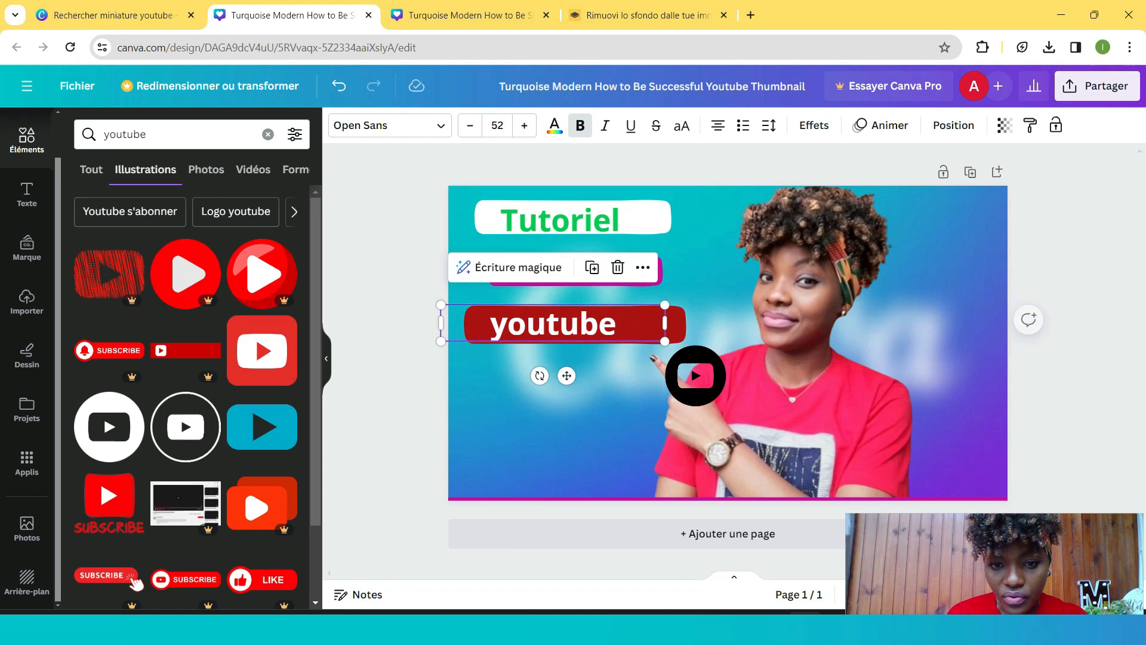
- Move the black play icon onto the right end of the red 'youtube' label
{"action": "left_click", "coordinate": [695, 376]}
{"action": "left_click_drag", "start_coordinate": [725, 345], "coordinate": [665, 313]}
{"action": "left_click_drag", "start_coordinate": [648, 331], "coordinate": [648, 324]}
{"action": "mouse_move", "coordinate": [722, 382]}
{"action": "left_mouse_down"}
{"action": "mouse_move", "coordinate": [793, 382]}
{"action": "mouse_move", "coordinate": [722, 382]}
{"action": "left_mouse_up"}
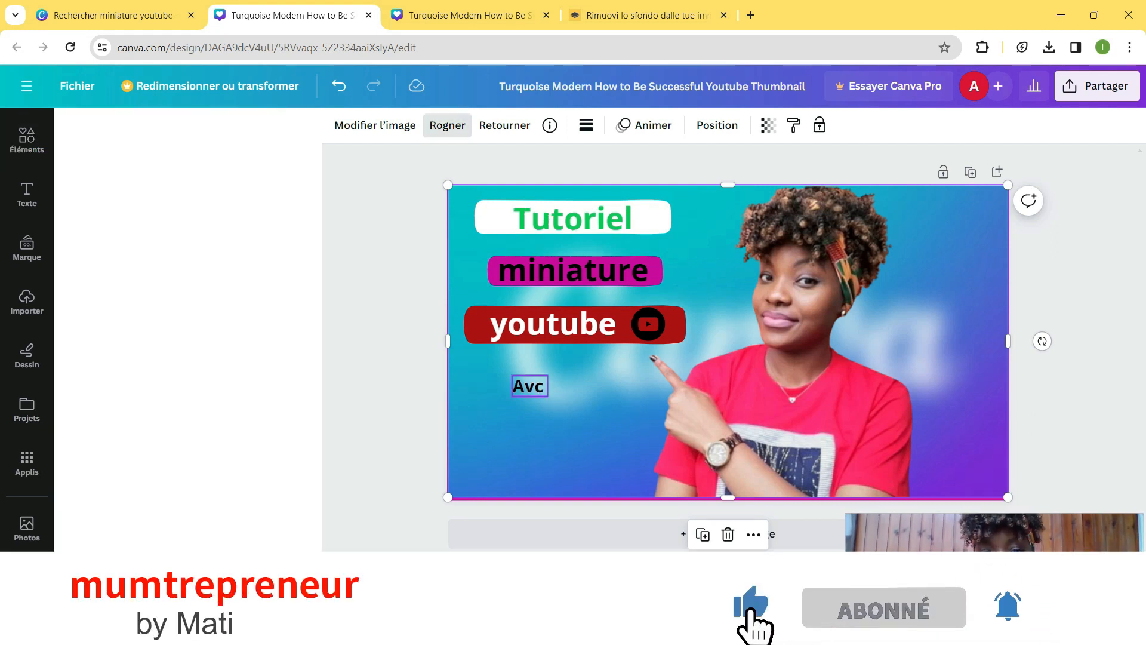
- Add a heading text box to the canvas, removing the stray text box and an extra subtitle box
{"action": "left_click", "coordinate": [529, 386]}
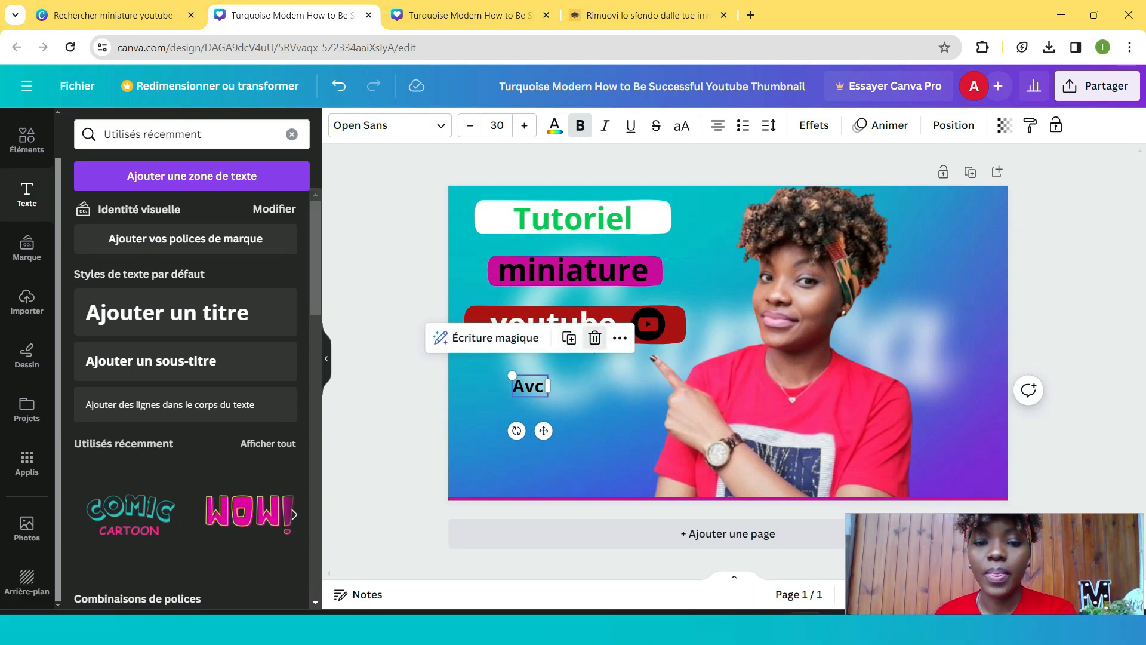
{"action": "left_click", "coordinate": [594, 338]}
{"action": "left_click", "coordinate": [185, 312]}
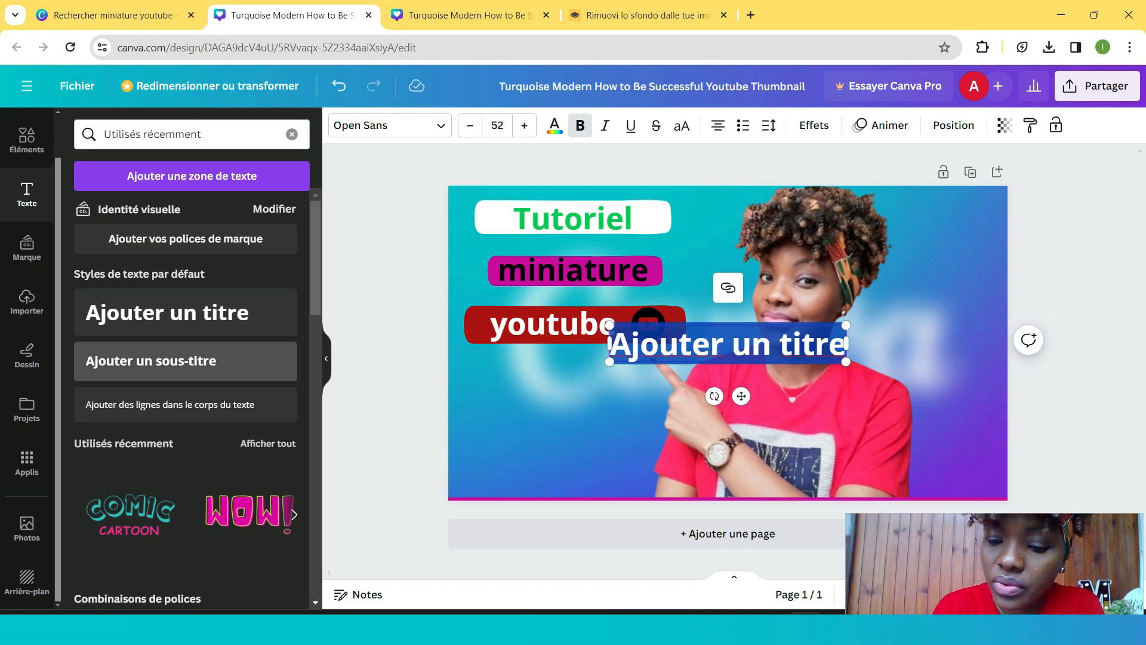
{"action": "left_click_drag", "start_coordinate": [151, 360], "coordinate": [593, 411]}
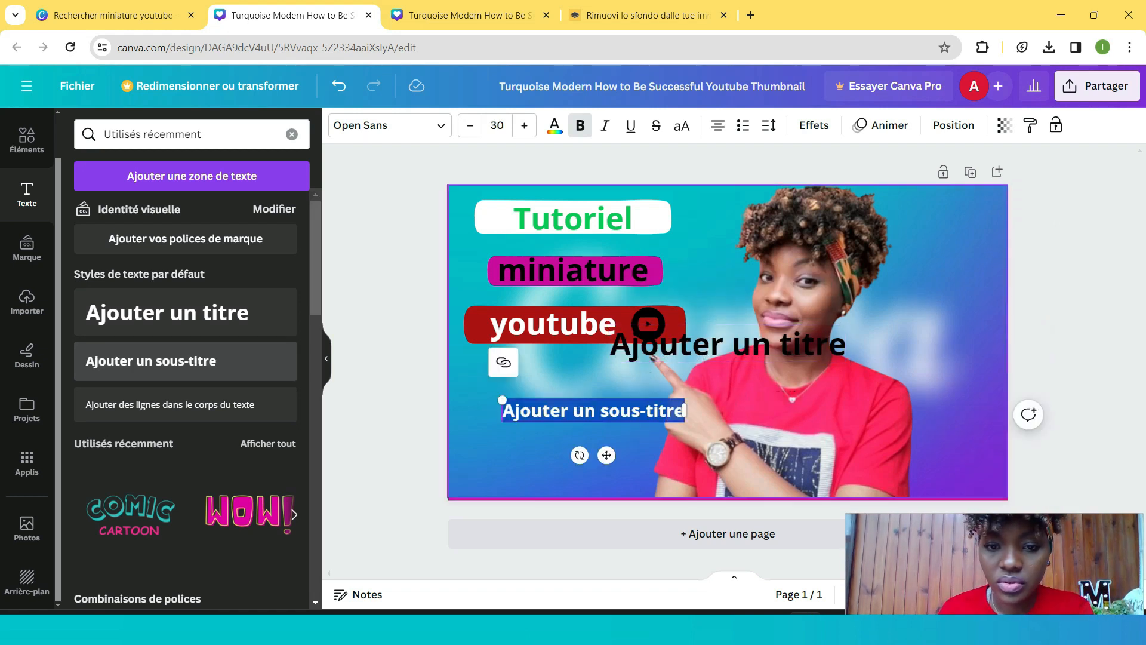
{"action": "double_click", "coordinate": [727, 345]}
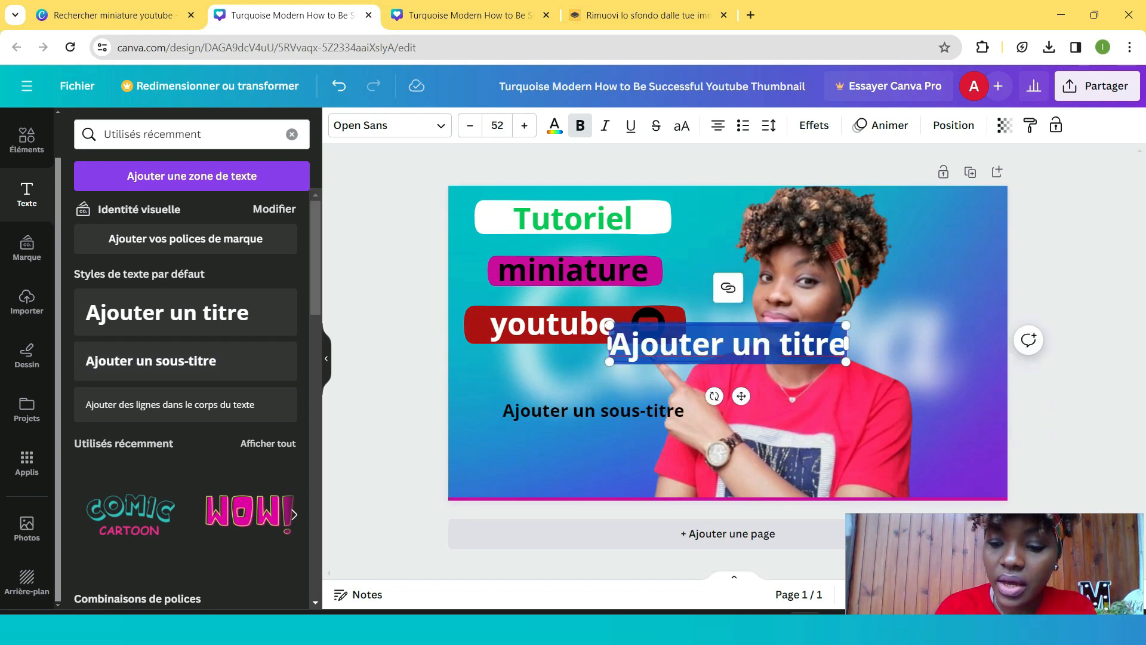
{"action": "left_click", "coordinate": [728, 345]}
{"action": "left_click_drag", "start_coordinate": [729, 344], "coordinate": [709, 394]}
{"action": "left_click", "coordinate": [644, 411]}
{"action": "key", "text": "Delete"}
- Move the heading to the lower left of the thumbnail and replace its text with '100% GRATUIT'
{"action": "left_click_drag", "start_coordinate": [728, 344], "coordinate": [579, 426]}
{"action": "double_click", "coordinate": [579, 426]}
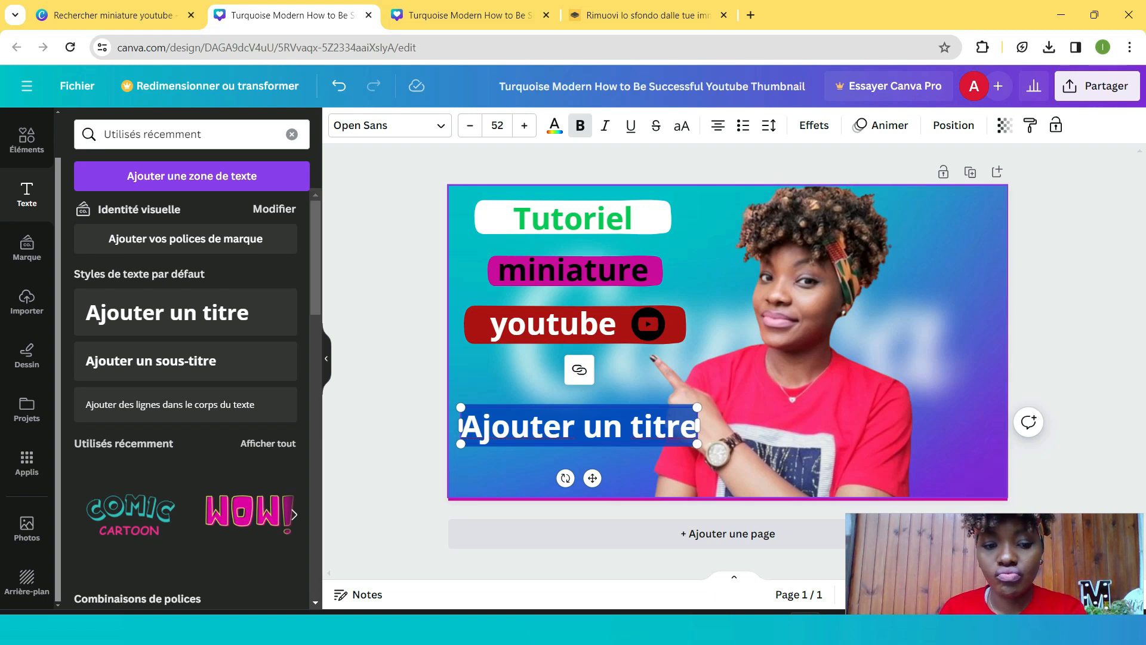
{"action": "type", "text": "1"}
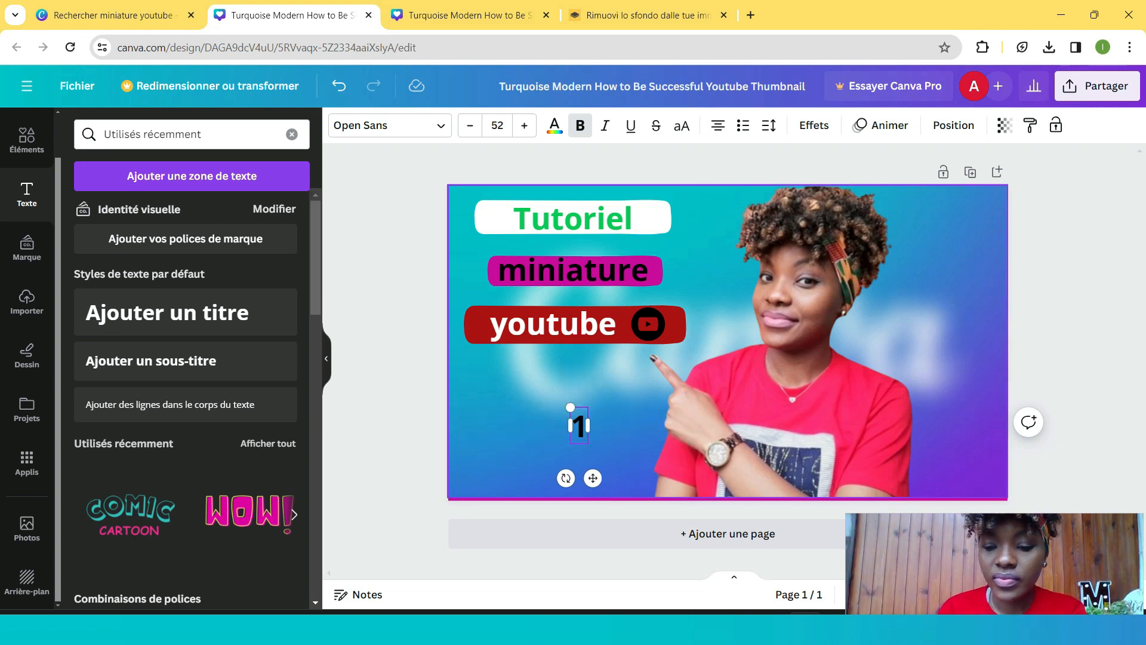
{"action": "left_click", "coordinate": [632, 394]}
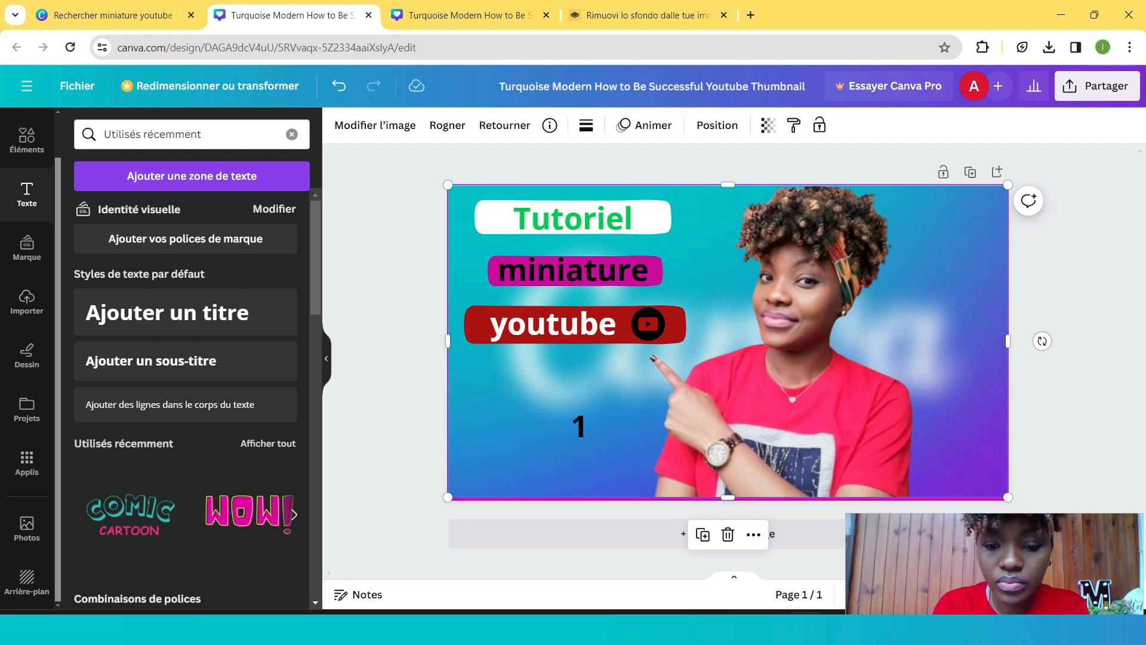
{"action": "mouse_move", "coordinate": [597, 406]}
{"action": "left_mouse_down"}
{"action": "mouse_move", "coordinate": [169, 474]}
{"action": "mouse_move", "coordinate": [377, 461]}
{"action": "mouse_move", "coordinate": [604, 378]}
{"action": "mouse_move", "coordinate": [598, 406]}
{"action": "left_mouse_up"}
{"action": "left_click", "coordinate": [579, 426]}
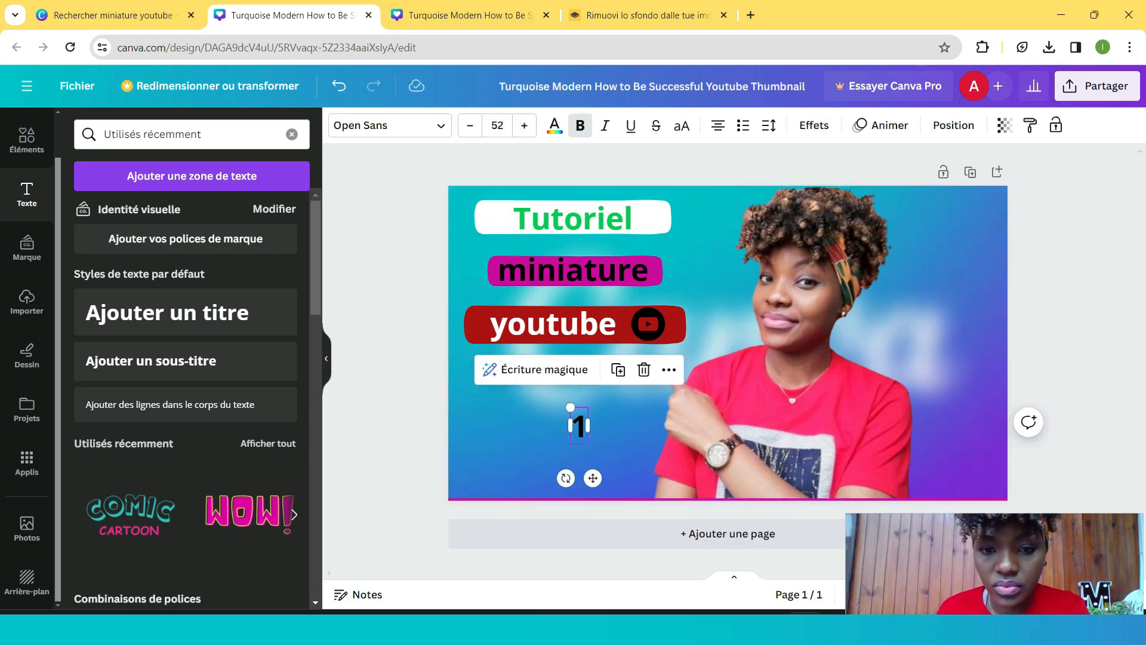
{"action": "type", "text": "0"}
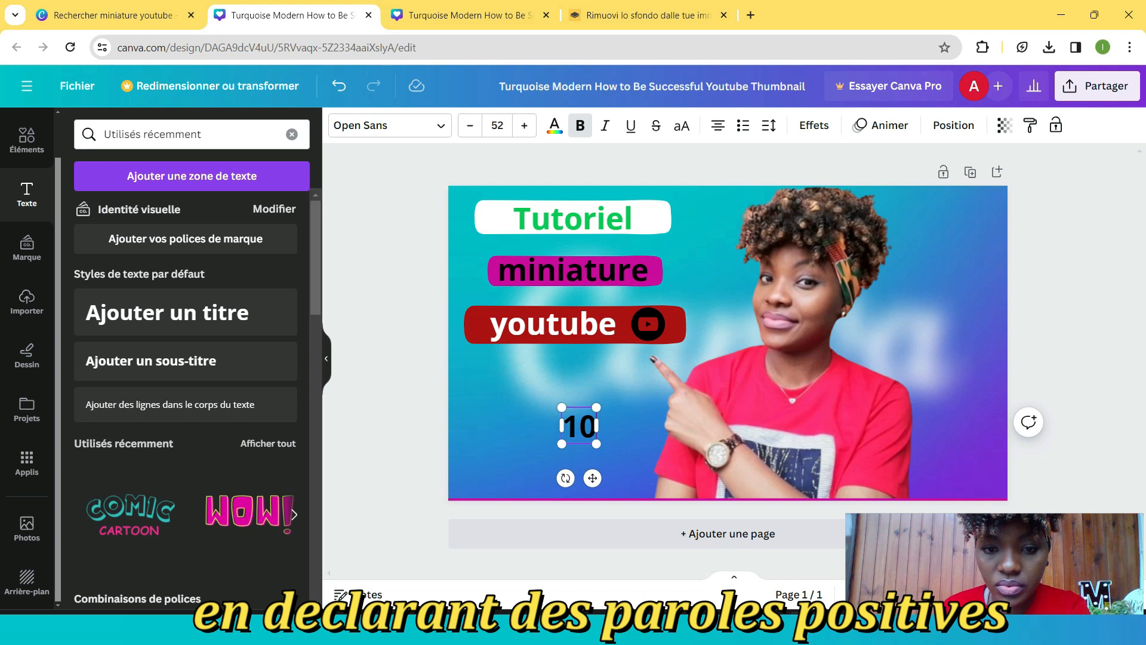
{"action": "type", "text": "0"}
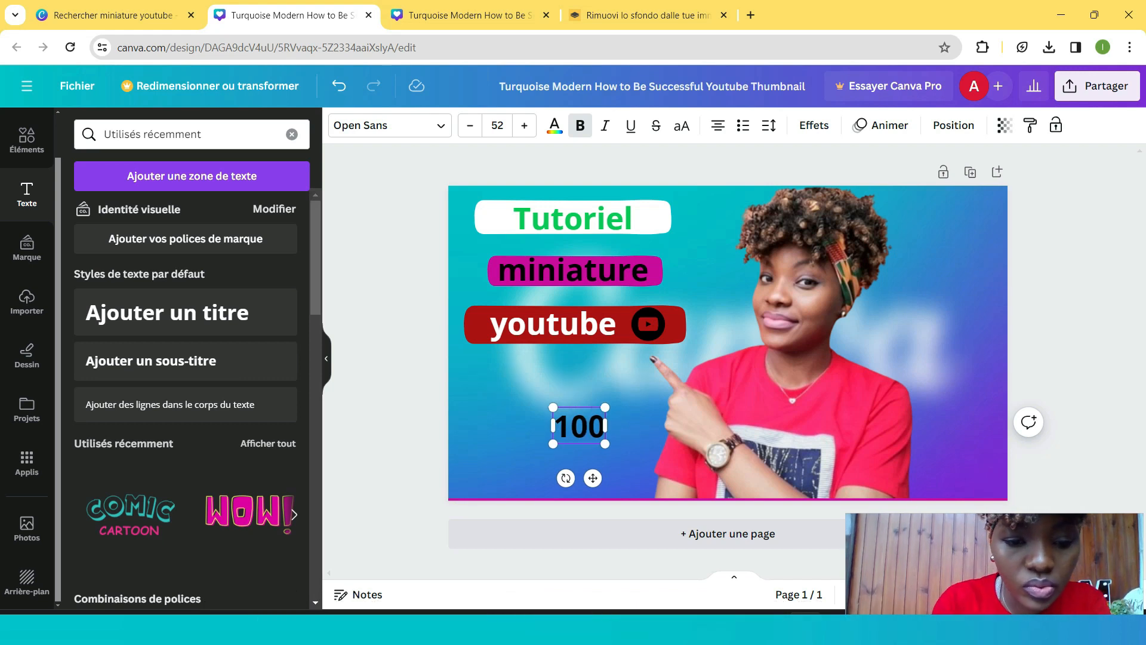
{"action": "type", "text": "$"}
{"action": "key", "text": "BackSpace"}
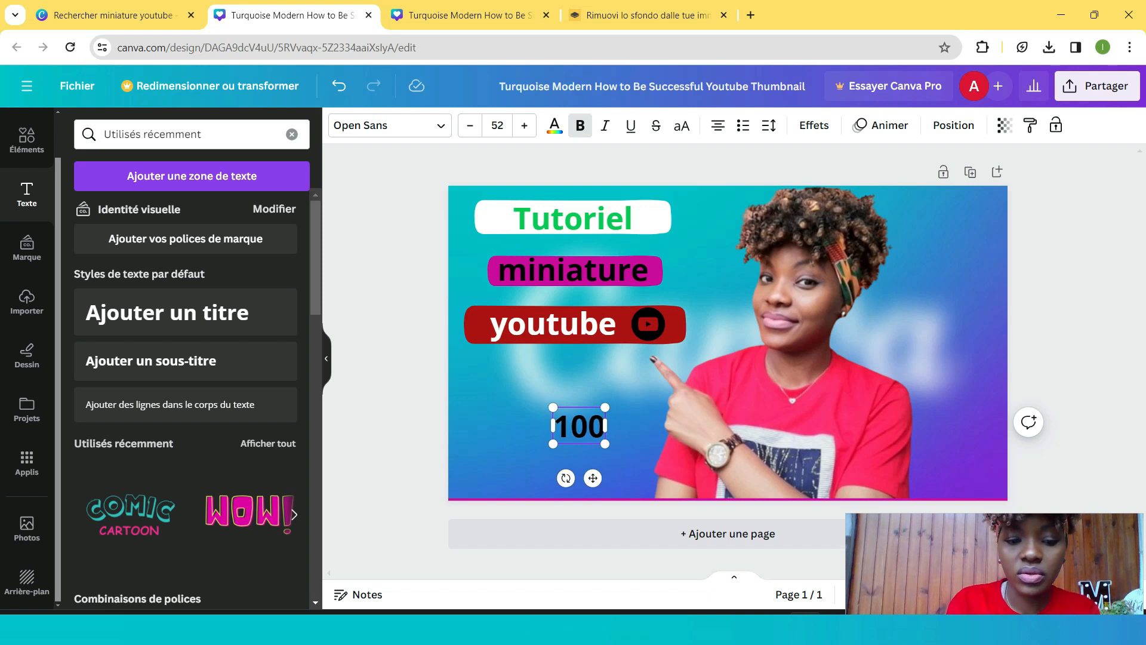
{"action": "type", "text": "5"}
{"action": "key", "text": "BackSpace"}
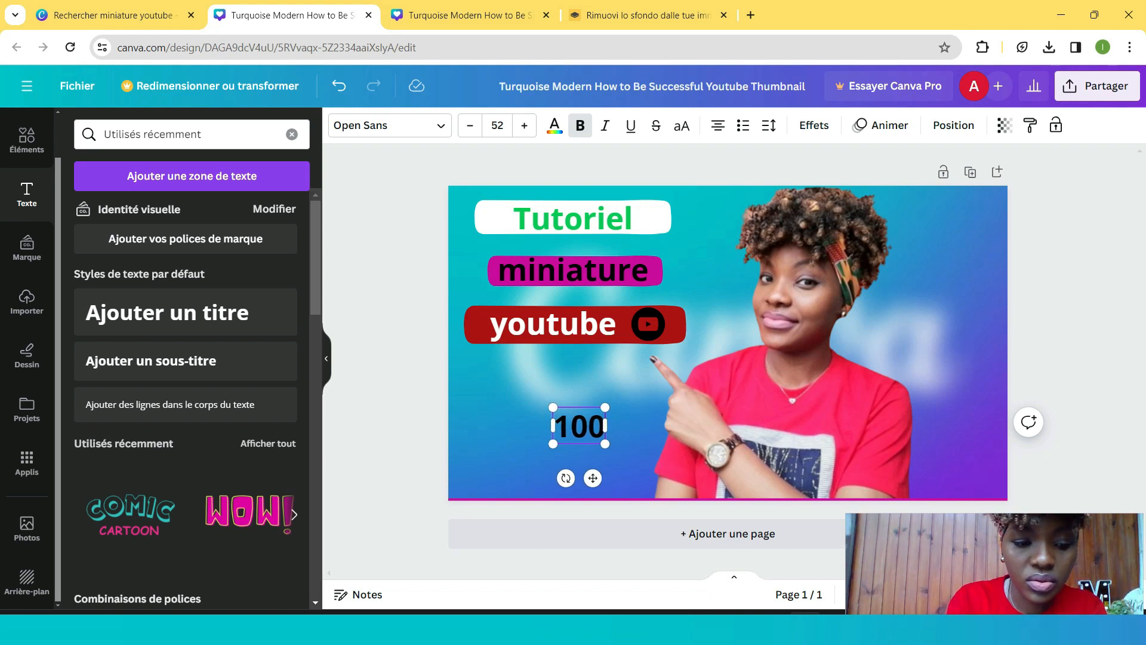
{"action": "type", "text": "%"}
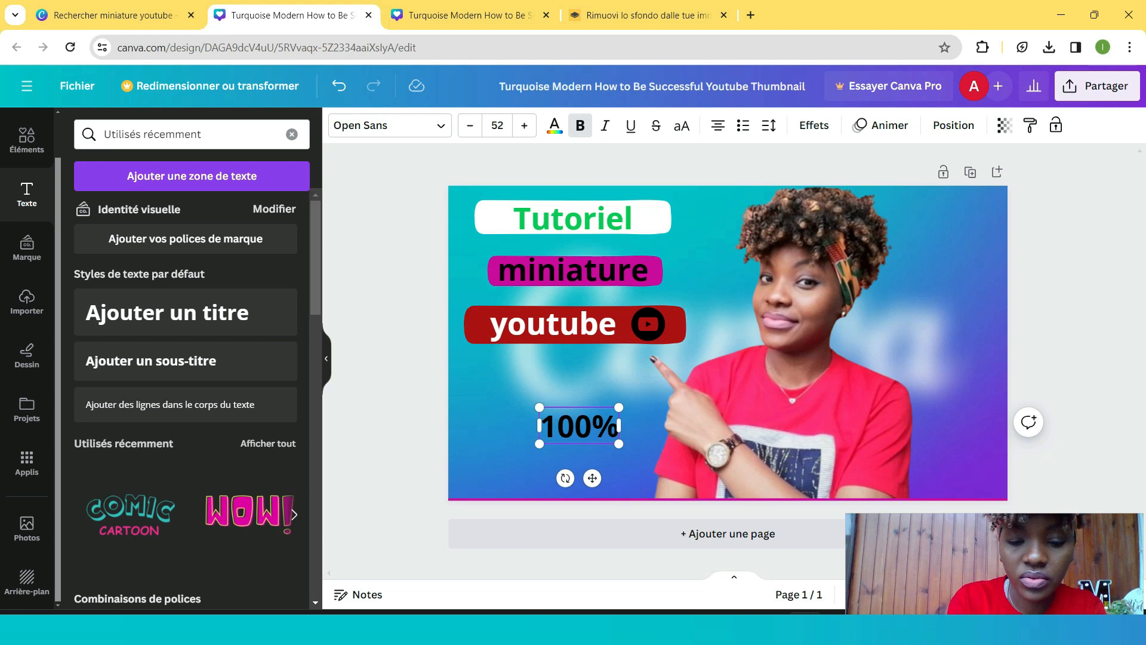
{"action": "type", "text": " GR"}
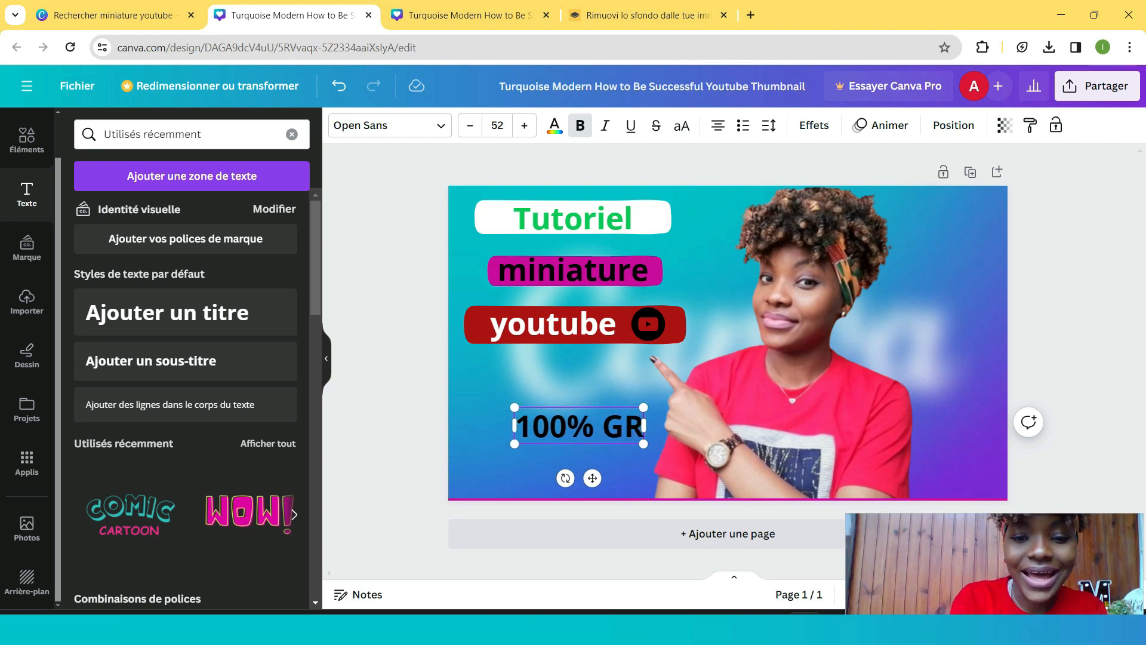
{"action": "type", "text": "ATUIT"}
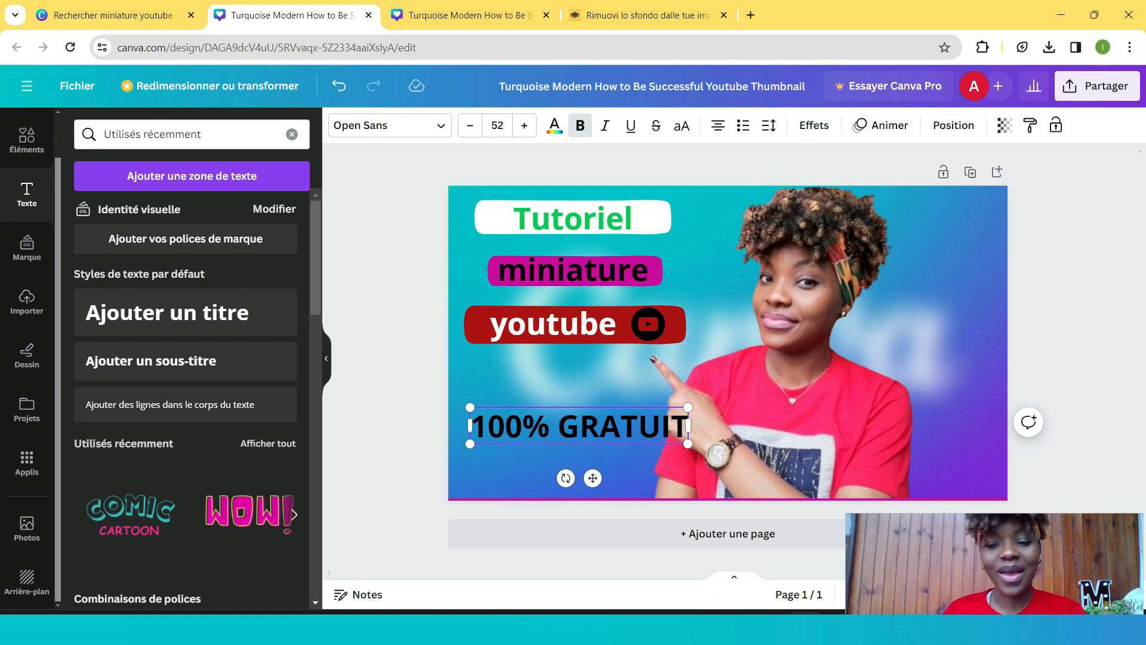
- Shrink the '100% GRATUIT' text to about 48.4 and move it up just below the 'youtube' label
{"action": "left_click_drag", "start_coordinate": [593, 477], "coordinate": [570, 470]}
{"action": "left_click_drag", "start_coordinate": [448, 400], "coordinate": [463, 403]}
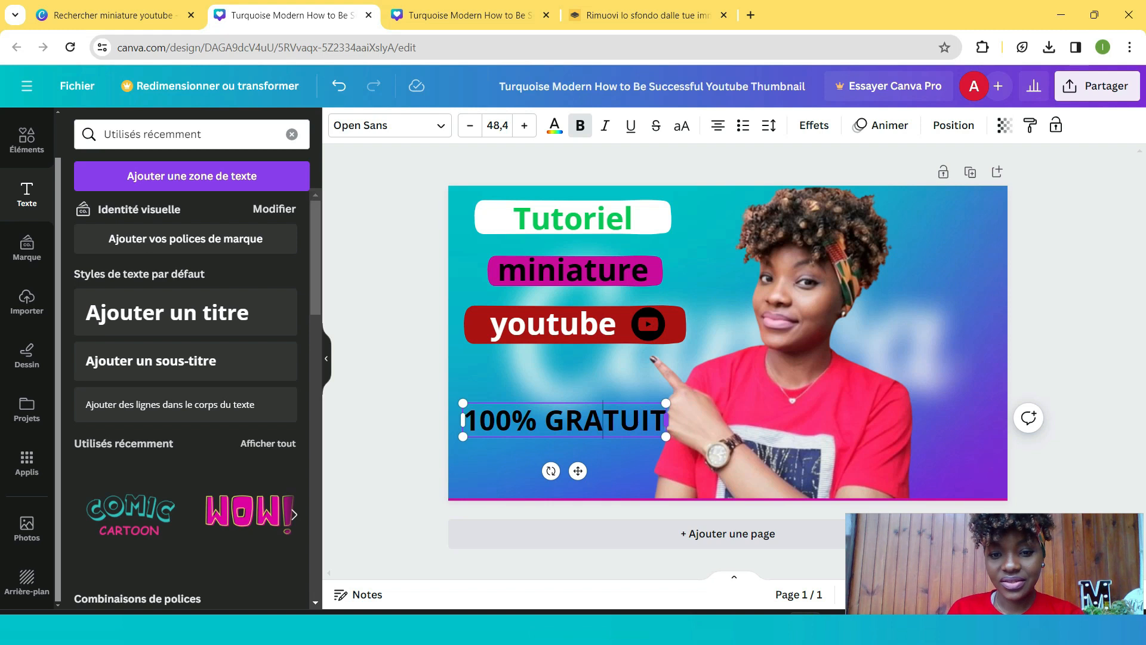
{"action": "left_click", "coordinate": [740, 416]}
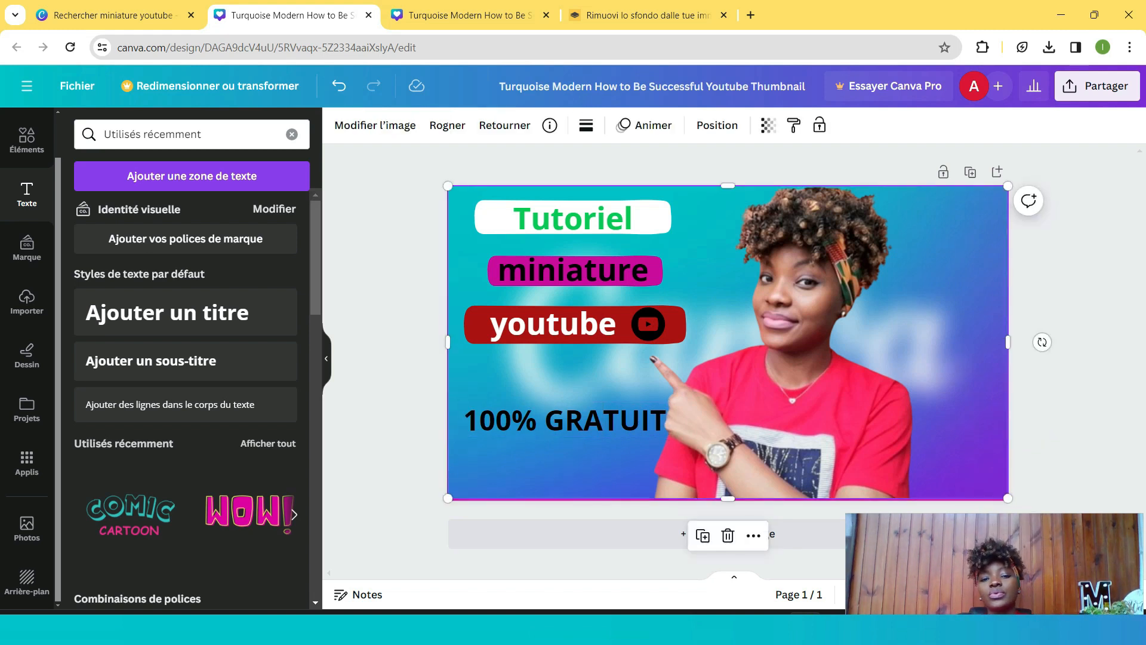
{"action": "left_click_drag", "start_coordinate": [564, 421], "coordinate": [562, 391]}
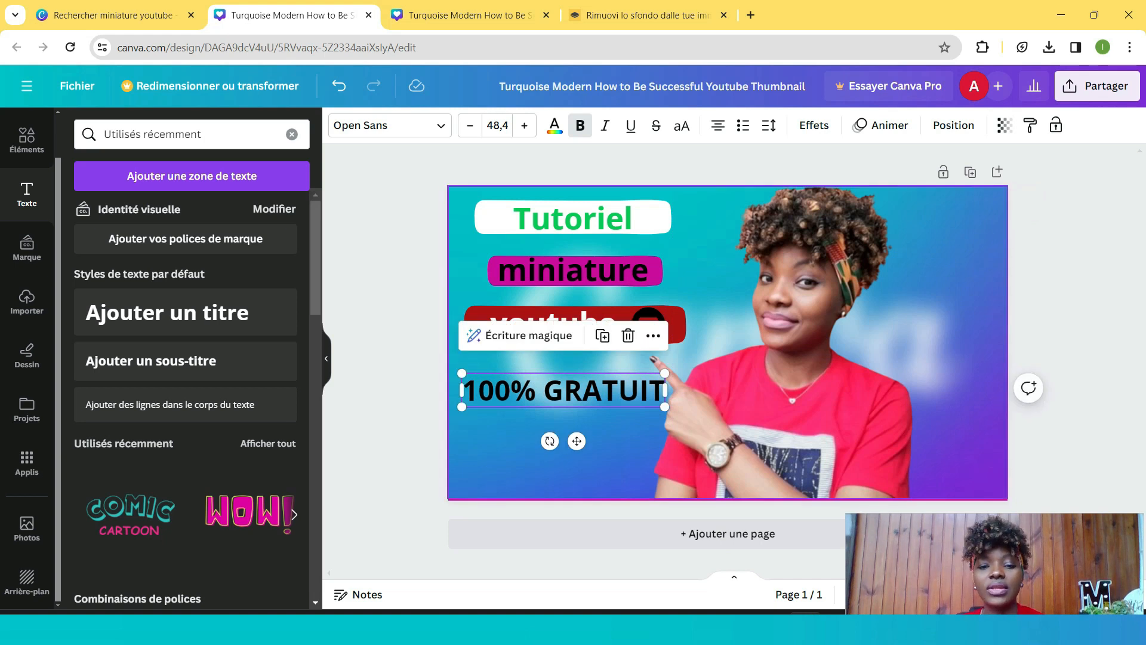
{"action": "left_click", "coordinate": [566, 469]}
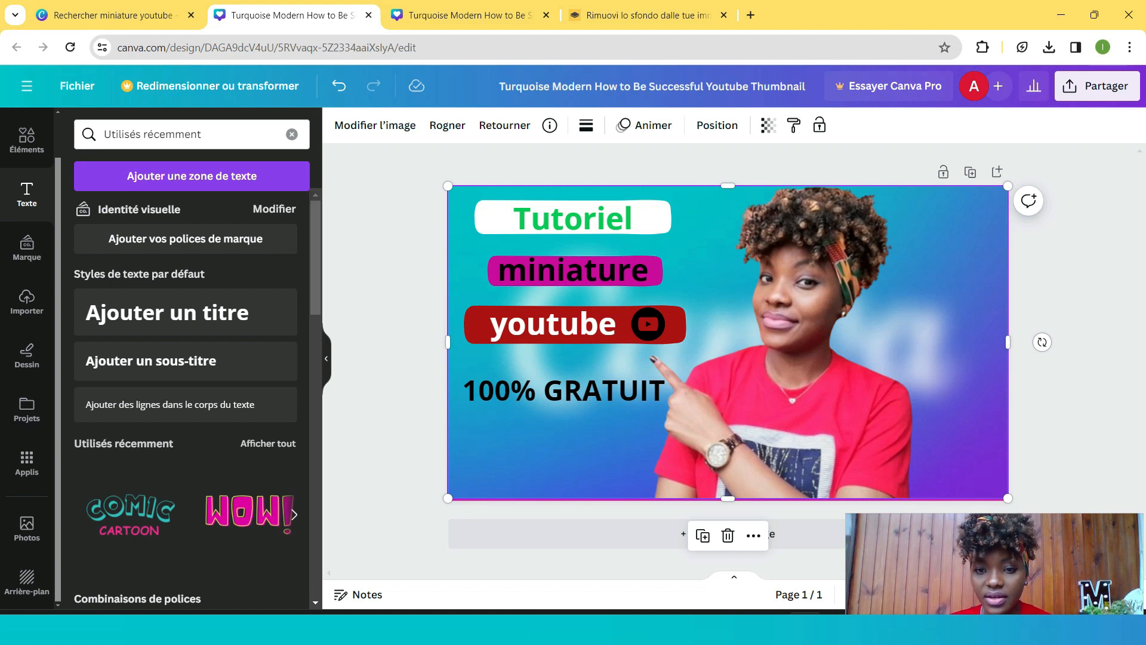
{"action": "double_click", "coordinate": [565, 469]}
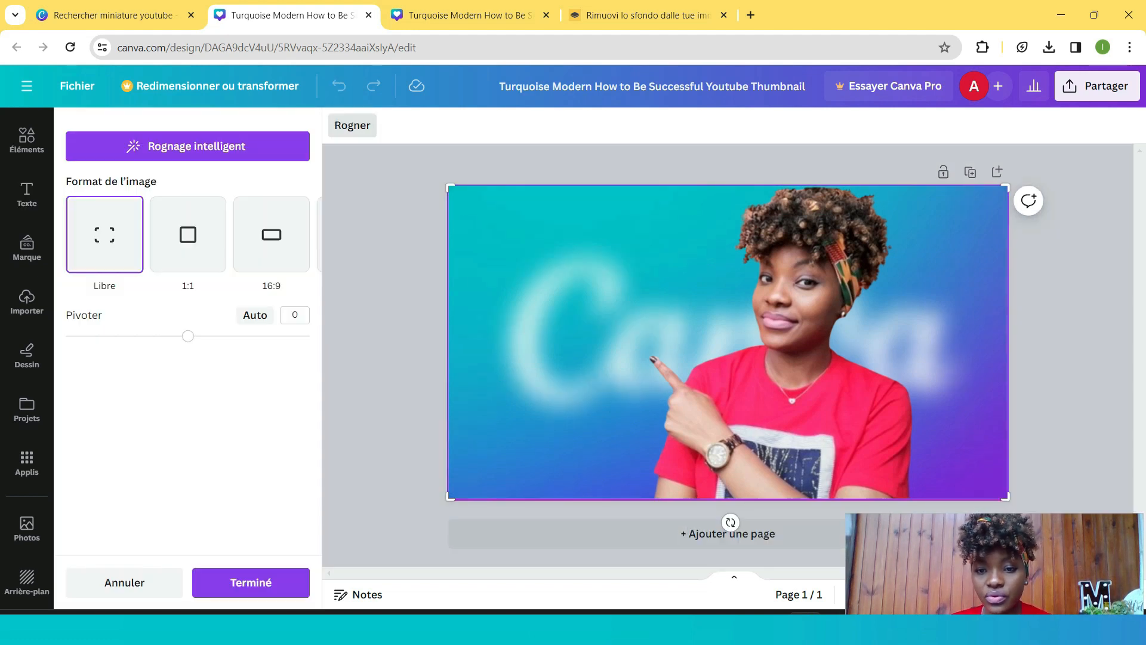
{"action": "key", "text": "Escape"}
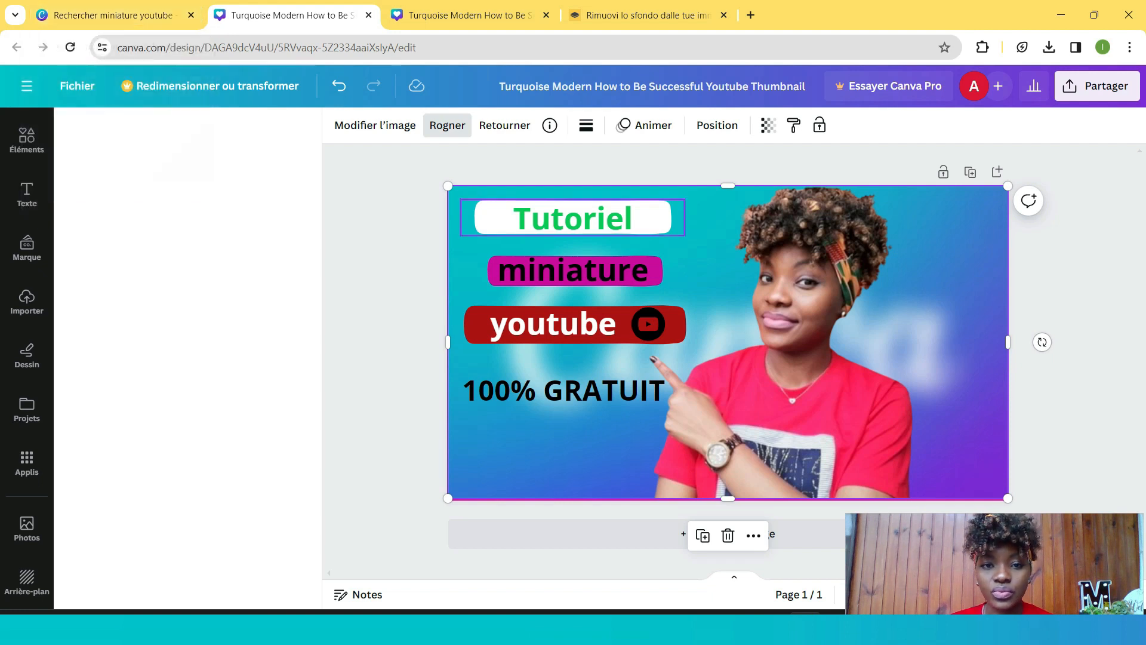
{"action": "left_click_drag", "start_coordinate": [728, 342], "coordinate": [727, 342]}
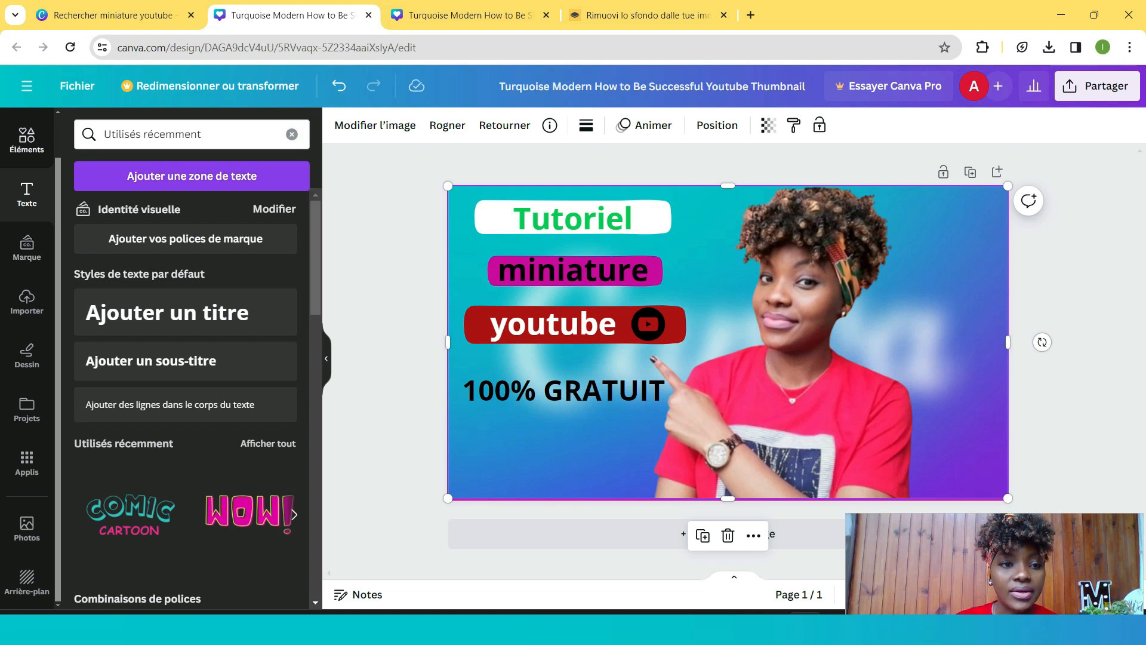
{"action": "left_click", "coordinate": [27, 140]}
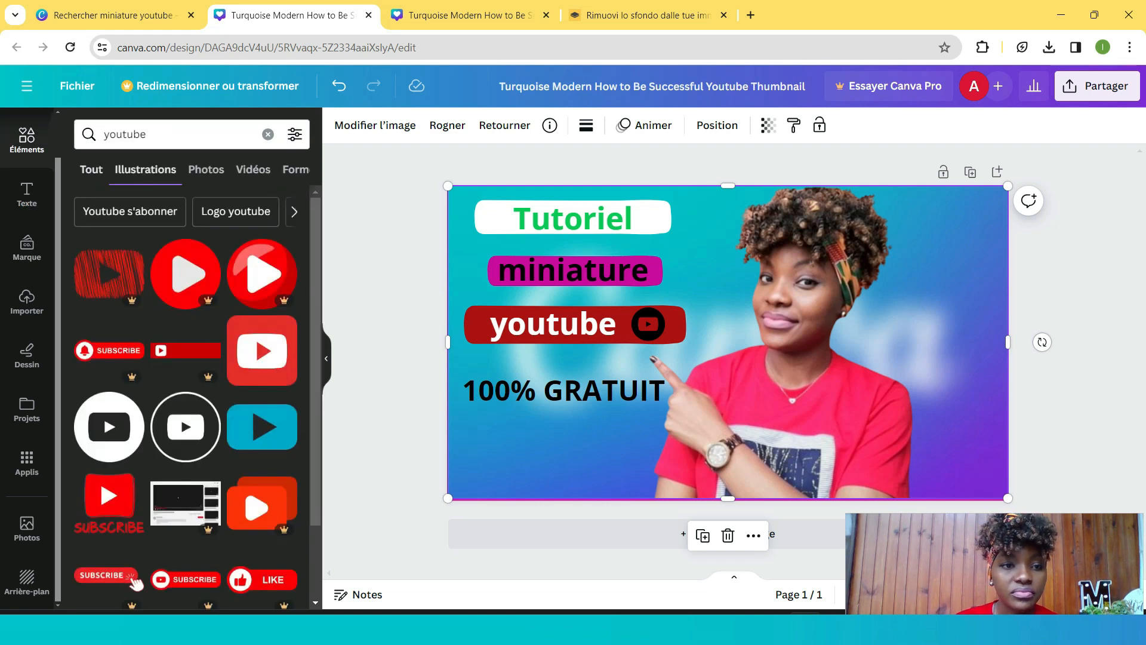
{"action": "left_click", "coordinate": [92, 170]}
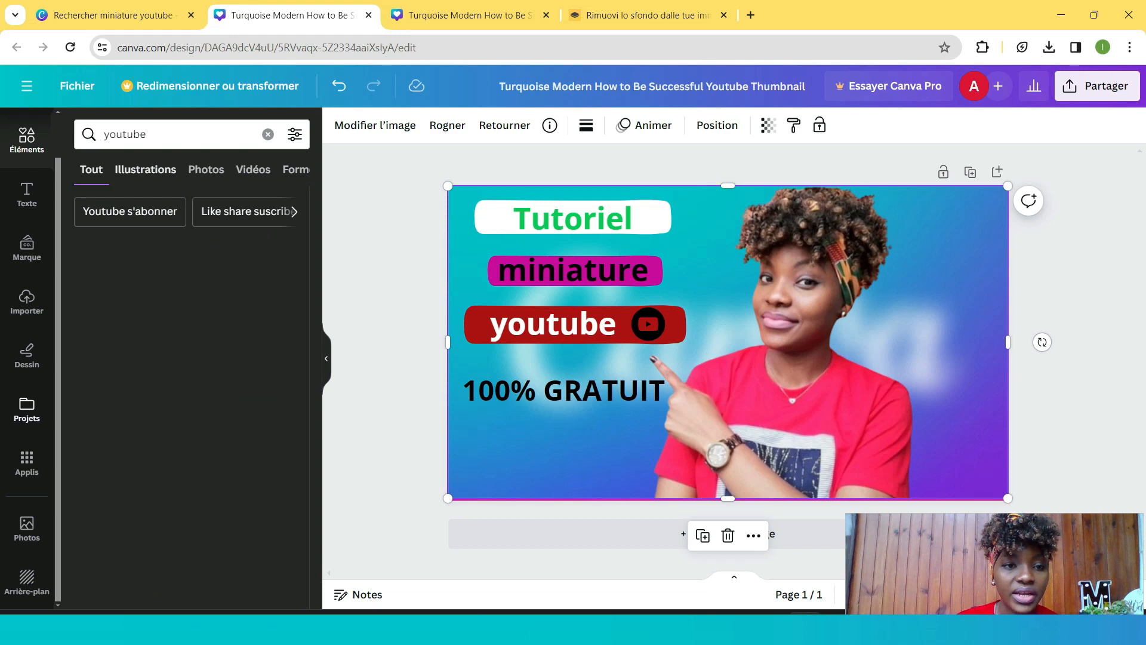
{"action": "left_click", "coordinate": [27, 365]}
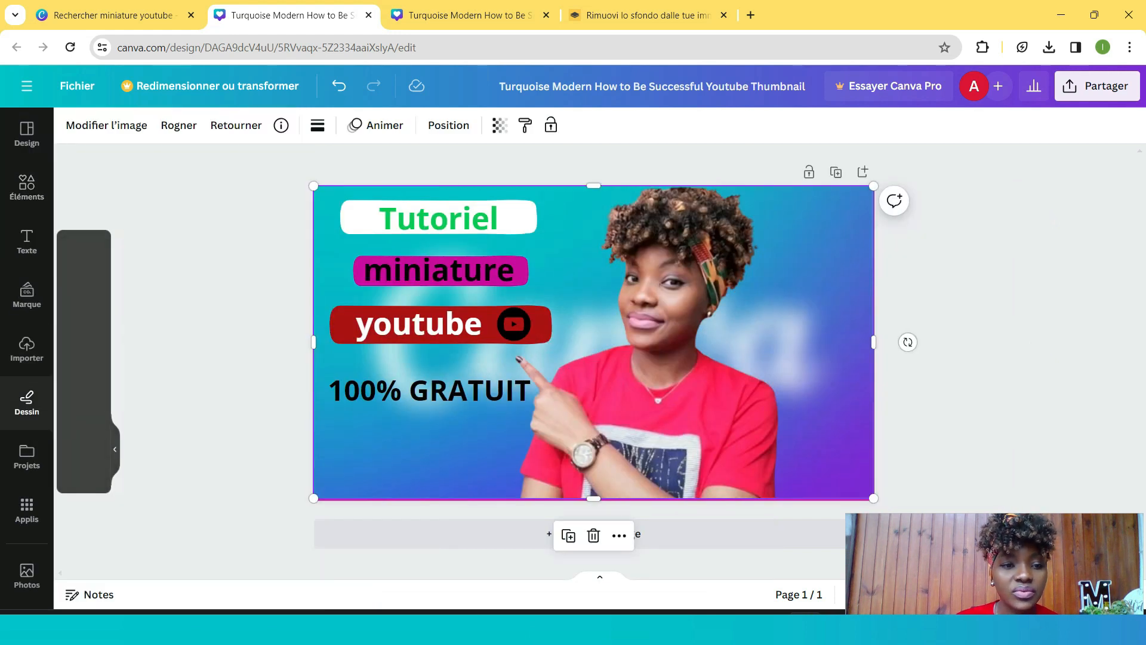
{"action": "left_click", "coordinate": [27, 349]}
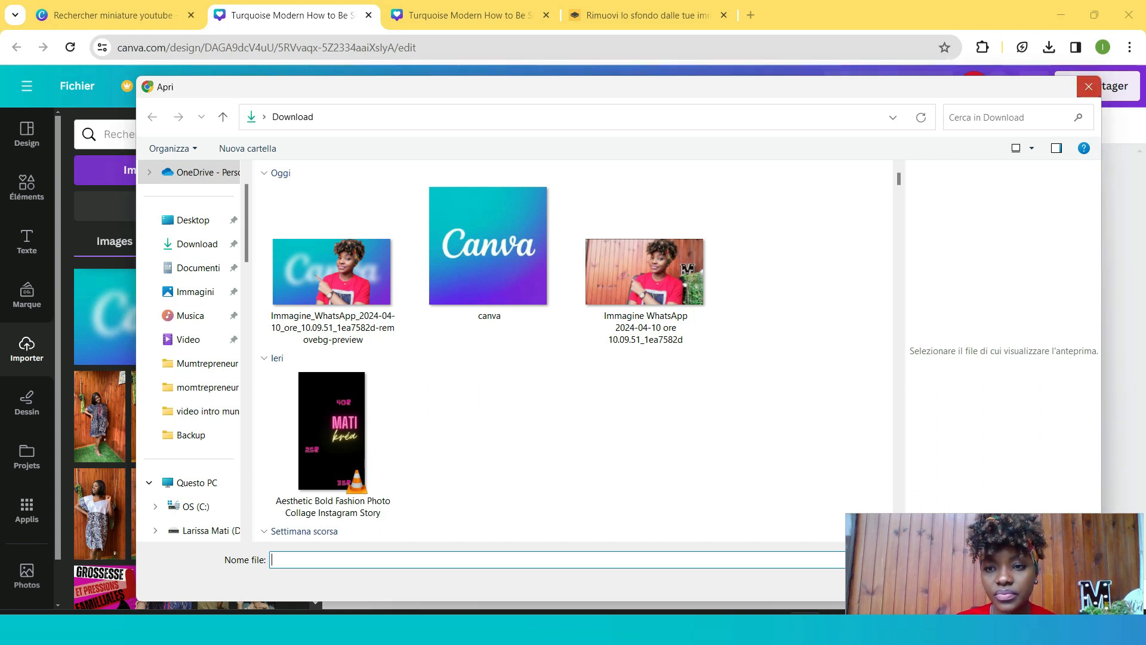
{"action": "left_click", "coordinate": [1088, 87]}
- Switch to the remove.bg tab and try the Restore mode of the erase/restore brush on the portrait
{"action": "left_click", "coordinate": [469, 15]}
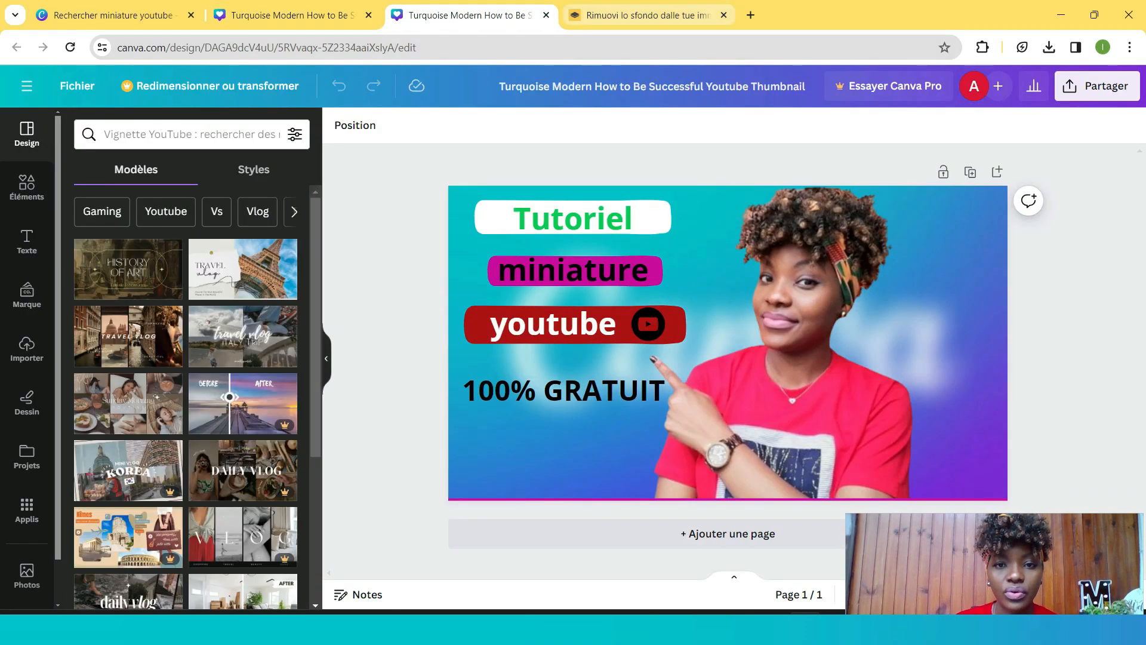
{"action": "left_click", "coordinate": [647, 15]}
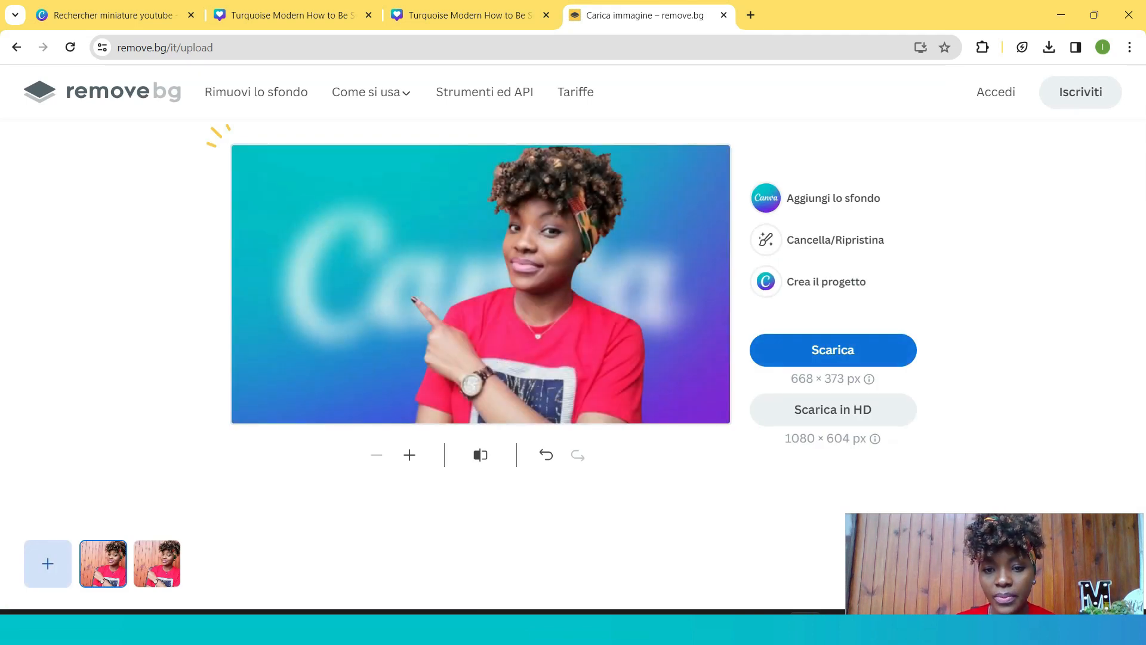
{"action": "left_click", "coordinate": [767, 240]}
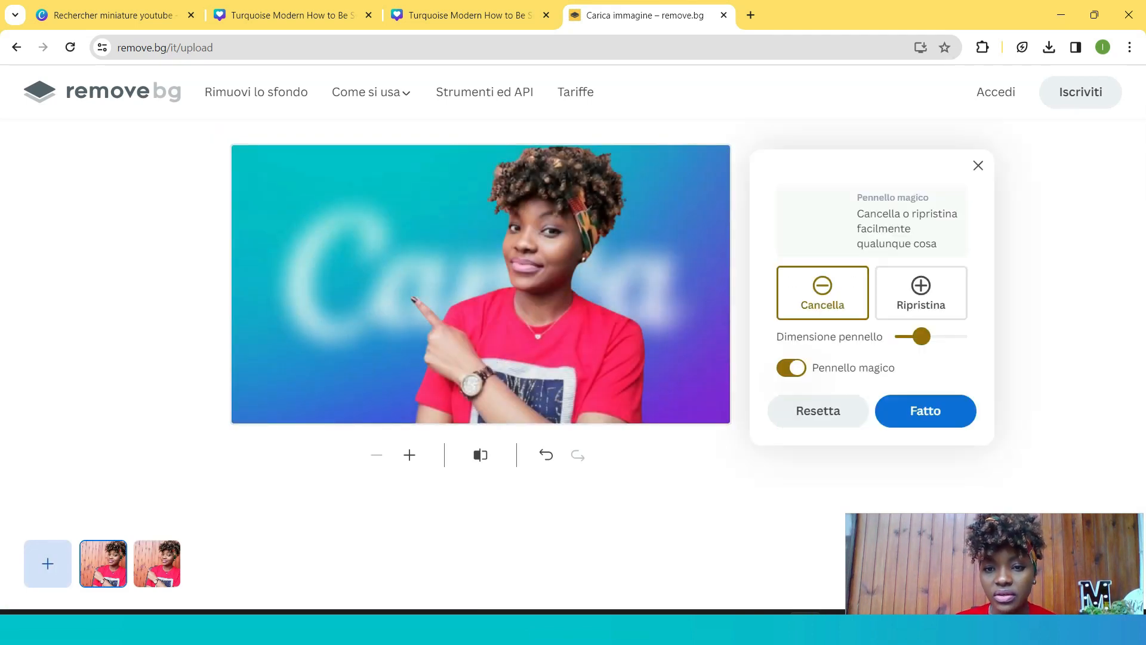
{"action": "left_click", "coordinate": [921, 293]}
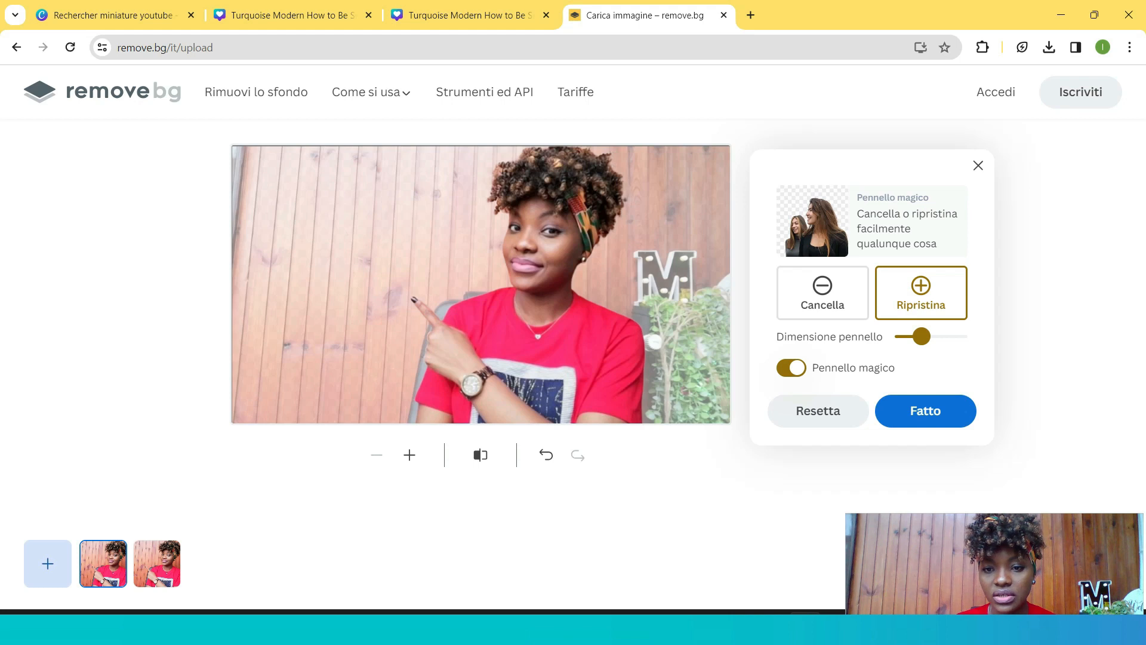
{"action": "left_click", "coordinate": [925, 411]}
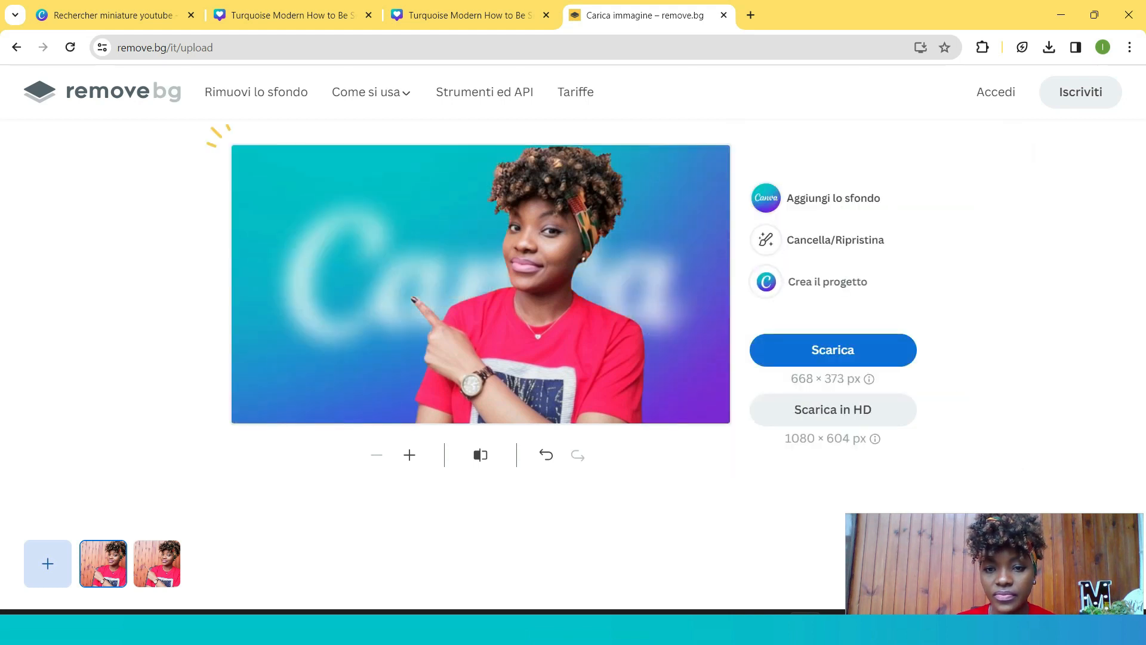
- Reset the erase/restore edits on the portrait and download the transparent cutout
{"action": "left_click", "coordinate": [835, 239]}
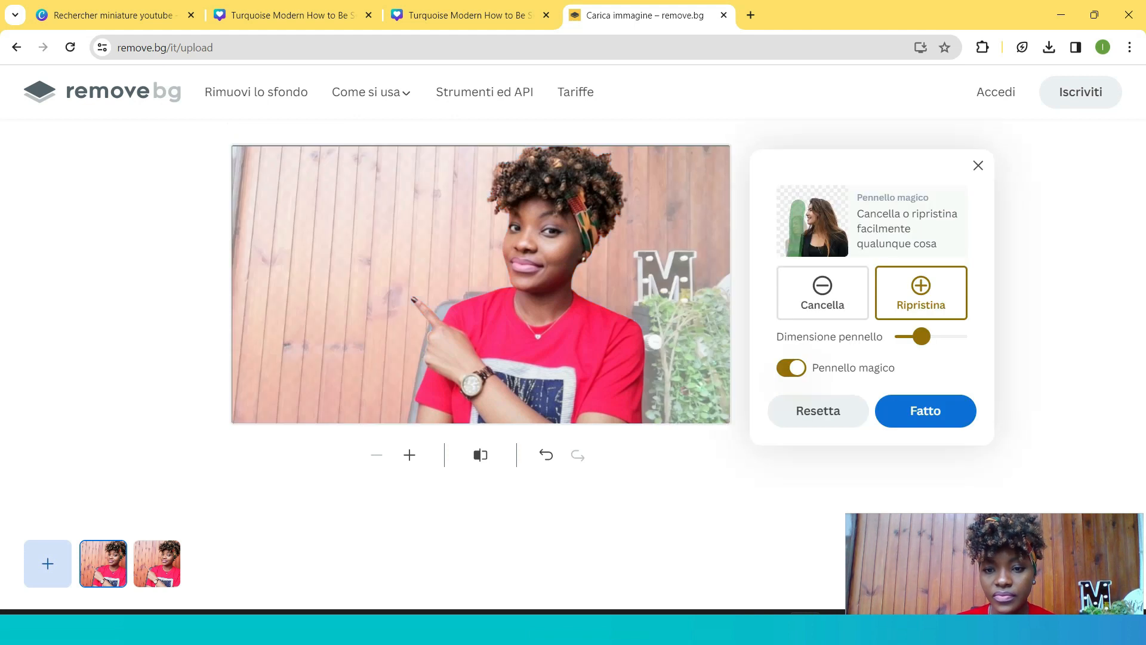
{"action": "left_click", "coordinate": [818, 410]}
{"action": "left_click", "coordinate": [925, 411]}
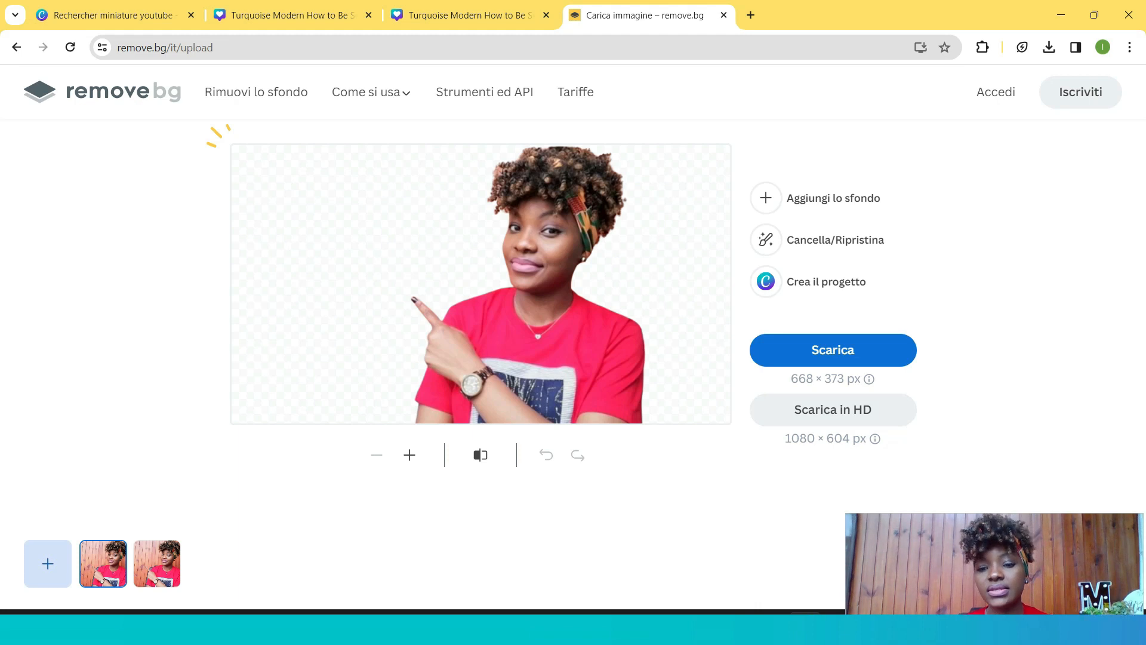
{"action": "left_click", "coordinate": [832, 350]}
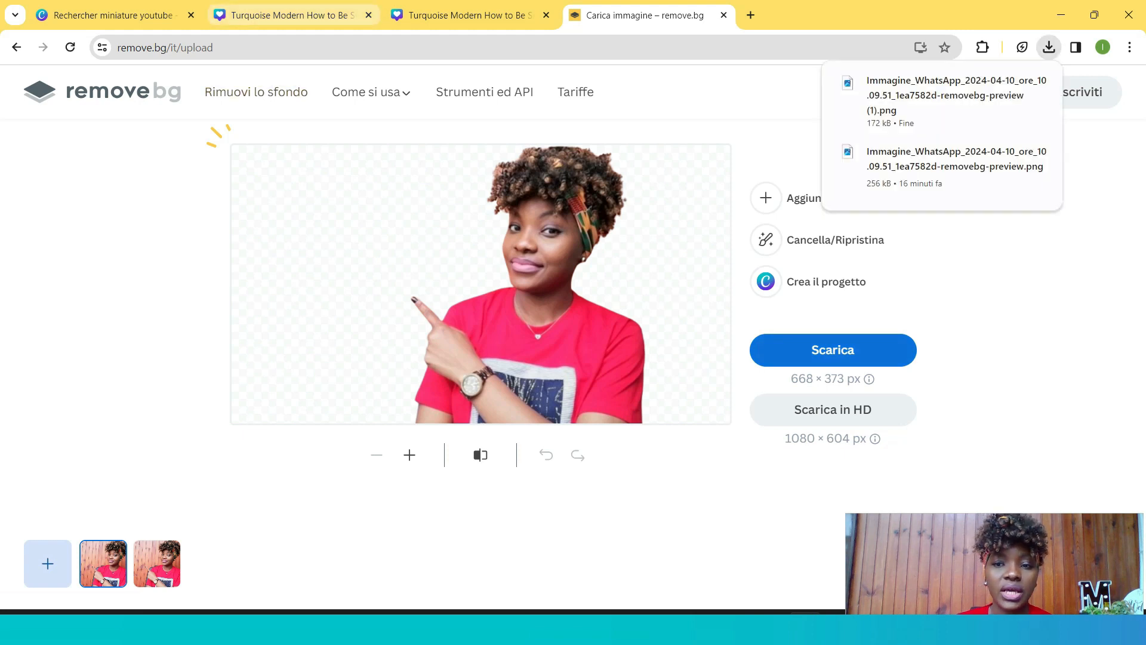
- Switch back to the Canva design and upload the downloaded transparent cutout of the portrait
{"action": "left_click", "coordinate": [293, 16]}
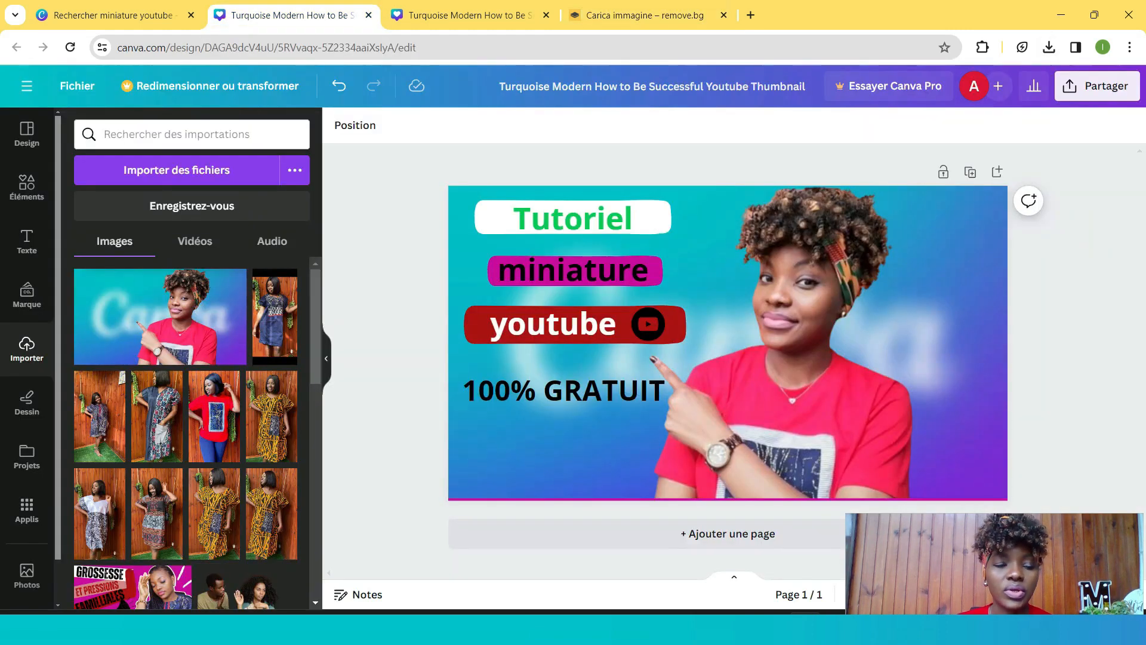
{"action": "left_click", "coordinate": [177, 170]}
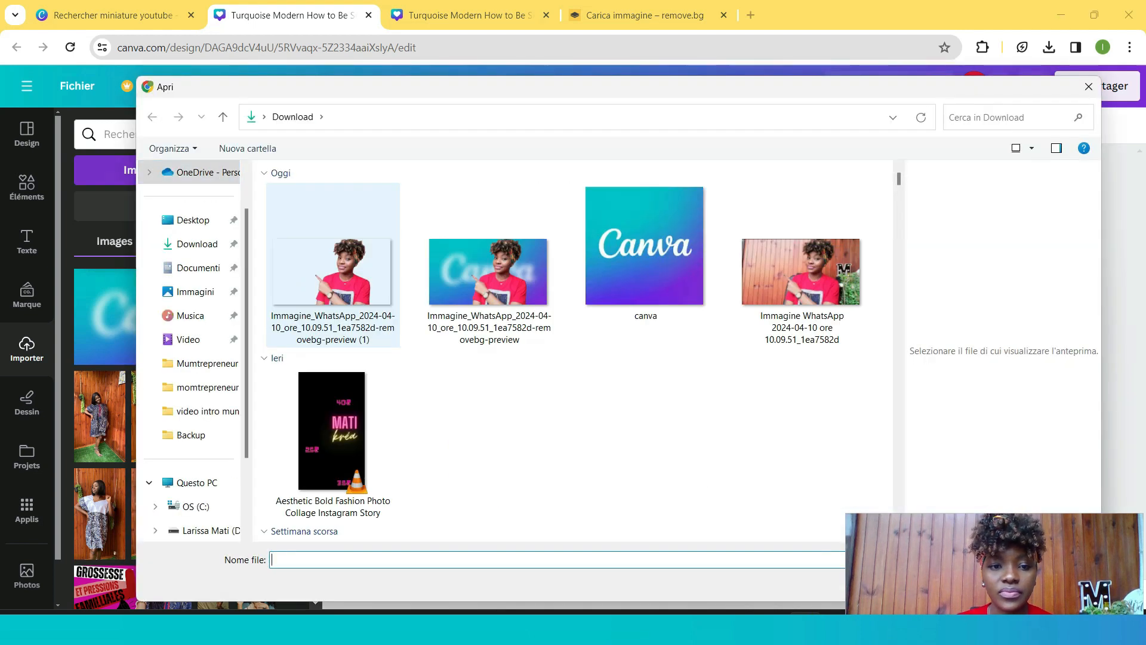
{"action": "left_click", "coordinate": [333, 272]}
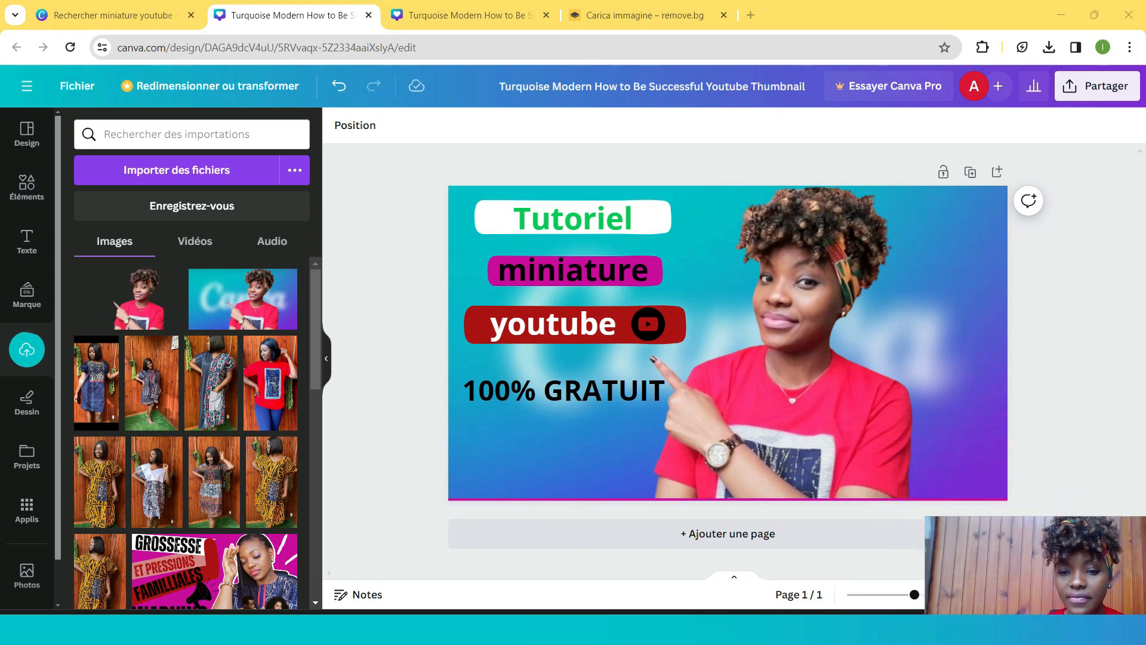
- Add the uploaded cutout to the thumbnail, remove the extra copy, and enlarge it over the existing portrait
{"action": "mouse_move", "coordinate": [776, 382]}
{"action": "left_mouse_down"}
{"action": "mouse_move", "coordinate": [776, 394]}
{"action": "mouse_move", "coordinate": [768, 384]}
{"action": "mouse_move", "coordinate": [789, 385]}
{"action": "mouse_move", "coordinate": [775, 382]}
{"action": "left_mouse_up"}
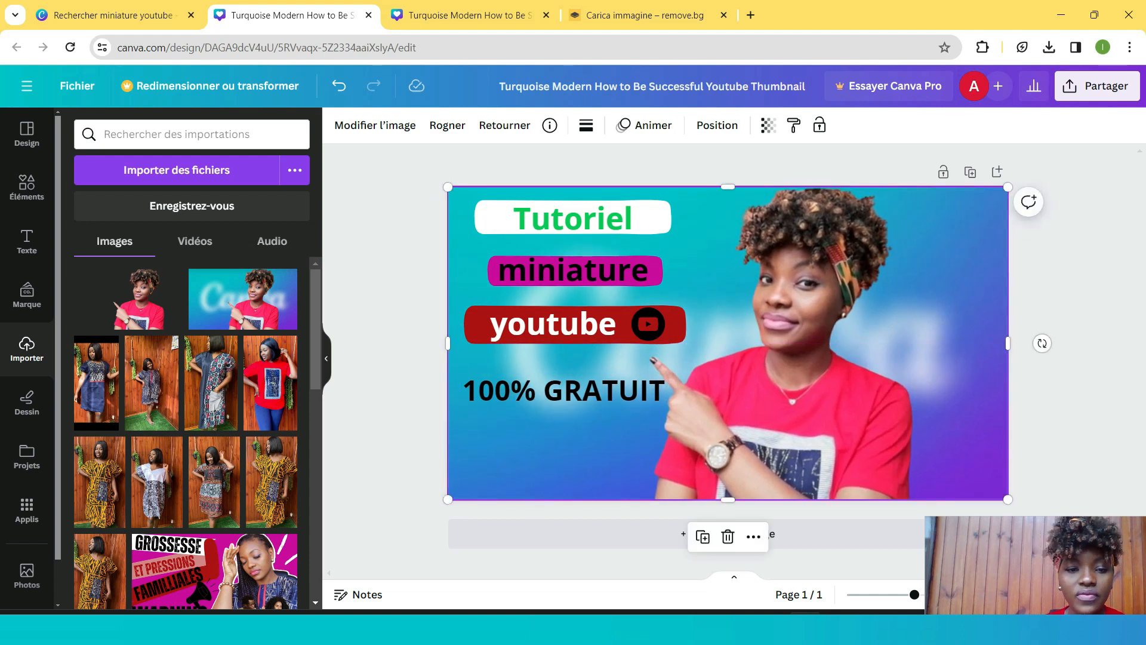
{"action": "mouse_move", "coordinate": [138, 306]}
{"action": "left_mouse_down"}
{"action": "mouse_move", "coordinate": [608, 349]}
{"action": "mouse_move", "coordinate": [138, 305]}
{"action": "left_mouse_up"}
{"action": "double_click", "coordinate": [139, 305]}
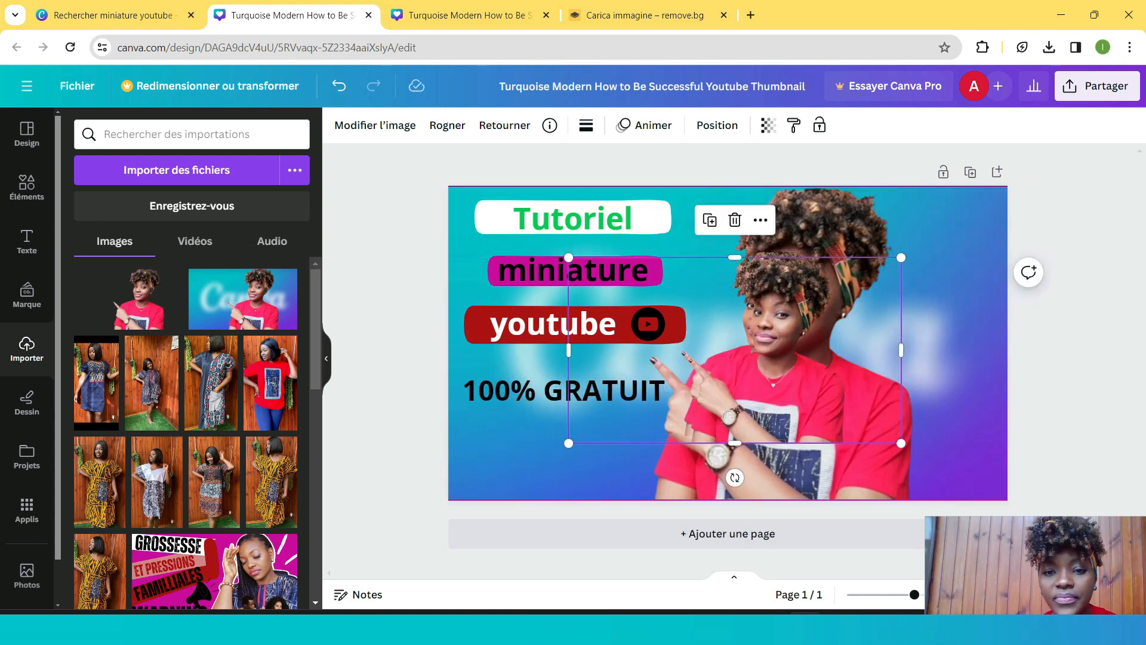
{"action": "left_click", "coordinate": [735, 219]}
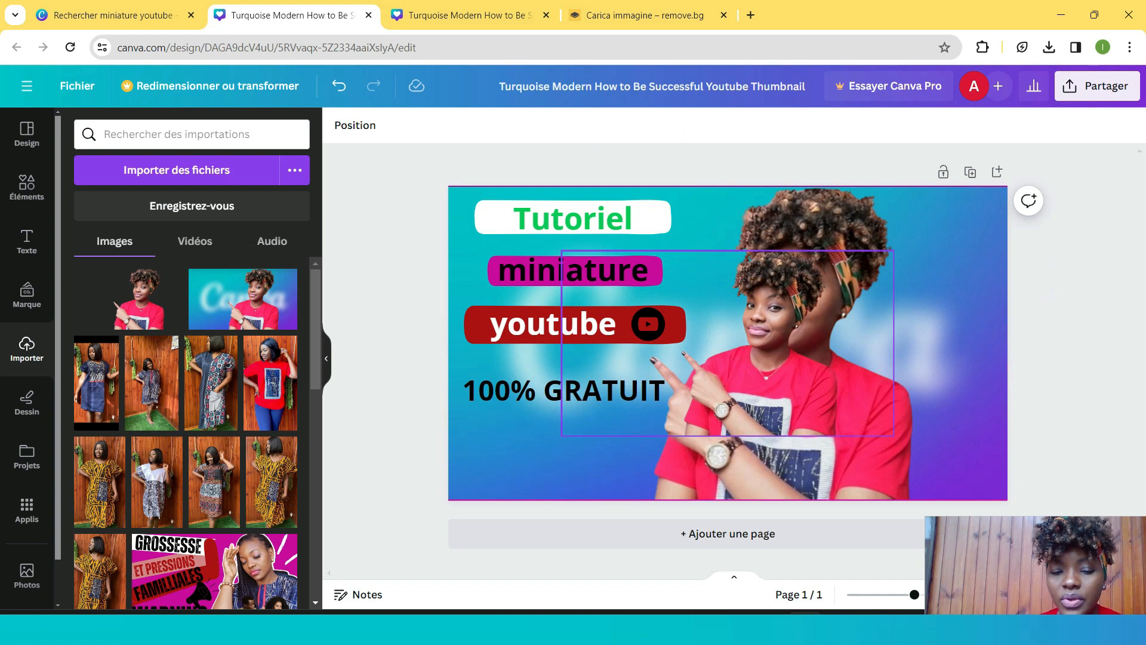
{"action": "left_click_drag", "start_coordinate": [757, 334], "coordinate": [757, 336]}
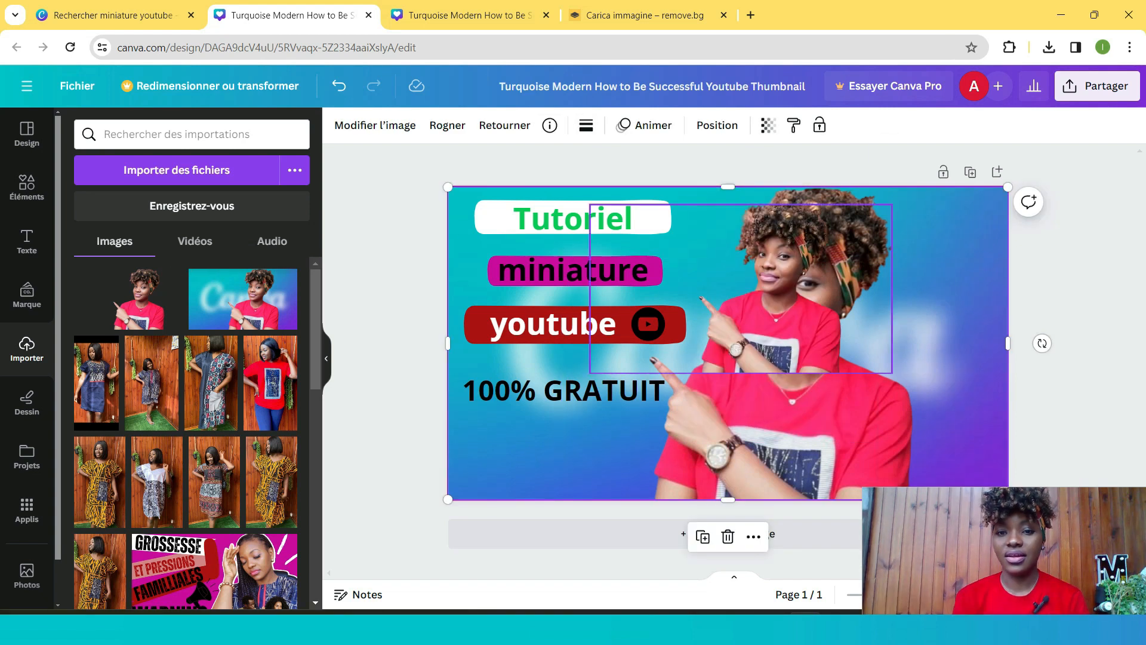
{"action": "left_click", "coordinate": [770, 310]}
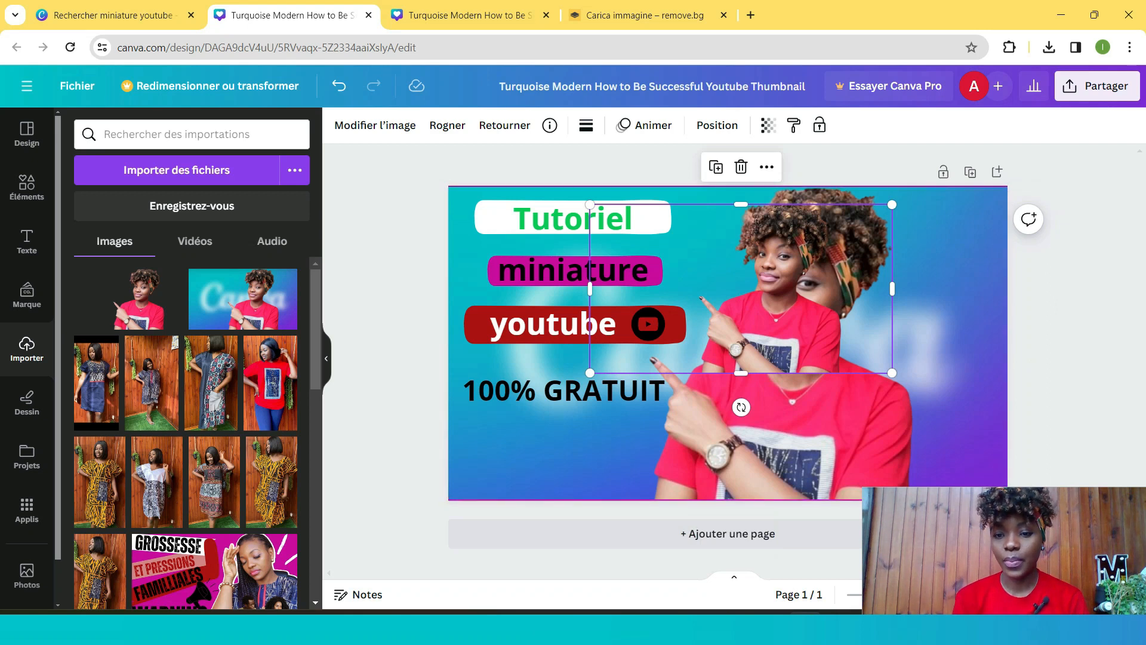
{"action": "left_click_drag", "start_coordinate": [835, 430], "coordinate": [836, 427]}
{"action": "left_click", "coordinate": [797, 334]}
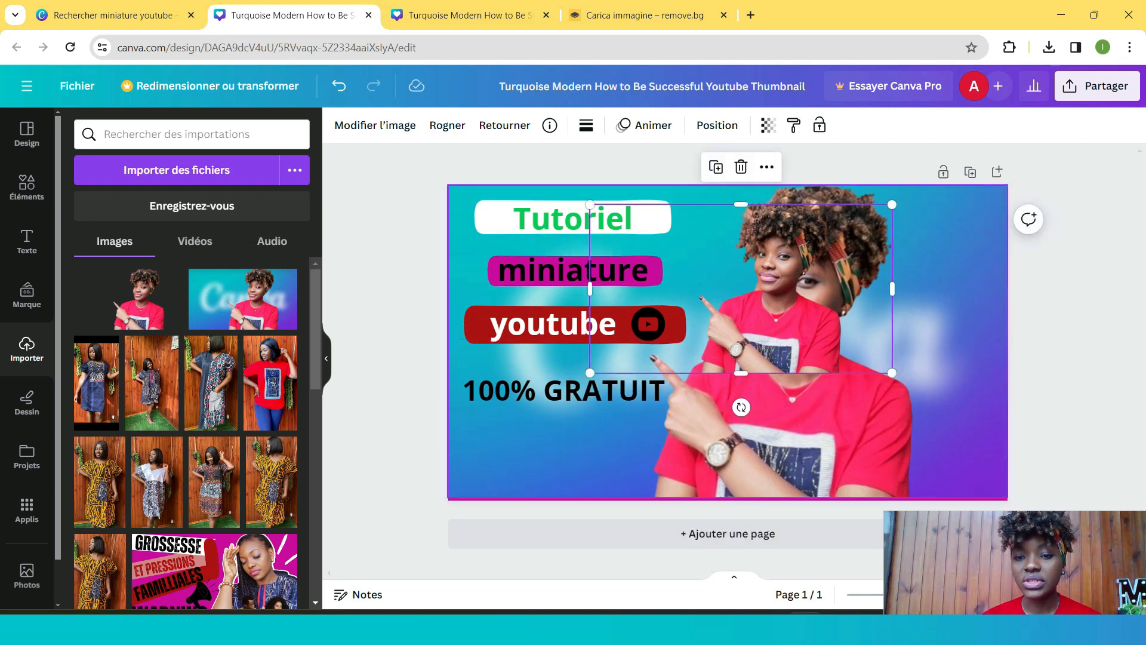
{"action": "left_click_drag", "start_coordinate": [892, 373], "coordinate": [1088, 482]}
{"action": "left_click_drag", "start_coordinate": [865, 358], "coordinate": [762, 340]}
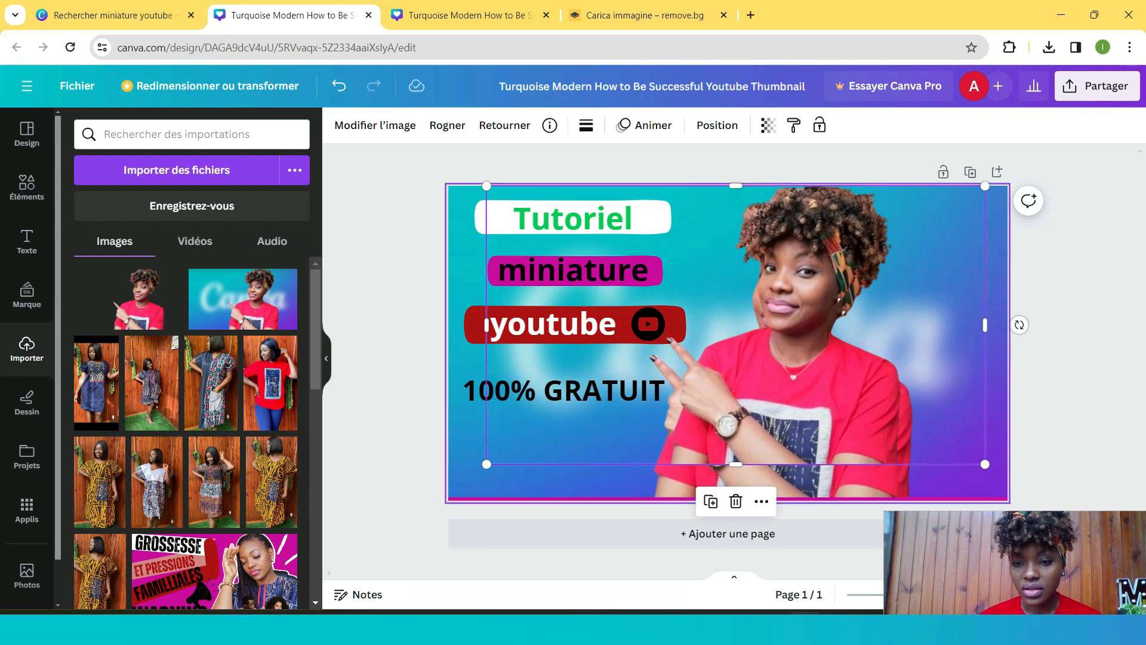
{"action": "left_click_drag", "start_coordinate": [985, 464], "coordinate": [1050, 501]}
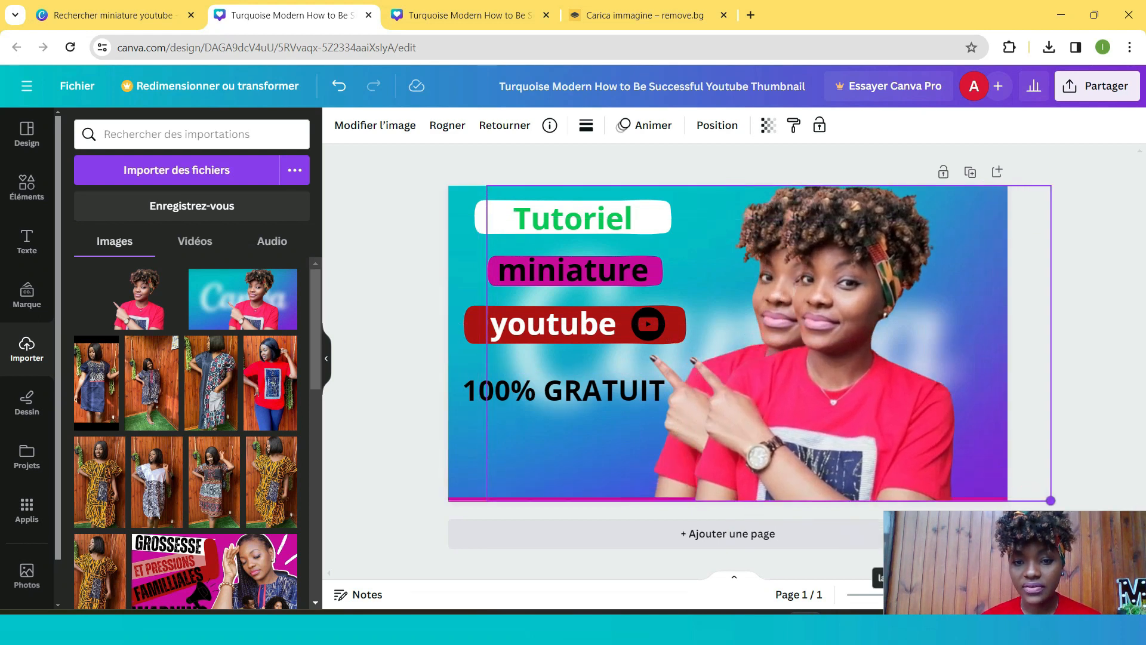
- Delete the original portrait layer and crop the cutout's sides down to the person
{"action": "key", "text": "Delete"}
{"action": "left_click_drag", "start_coordinate": [775, 358], "coordinate": [771, 358]}
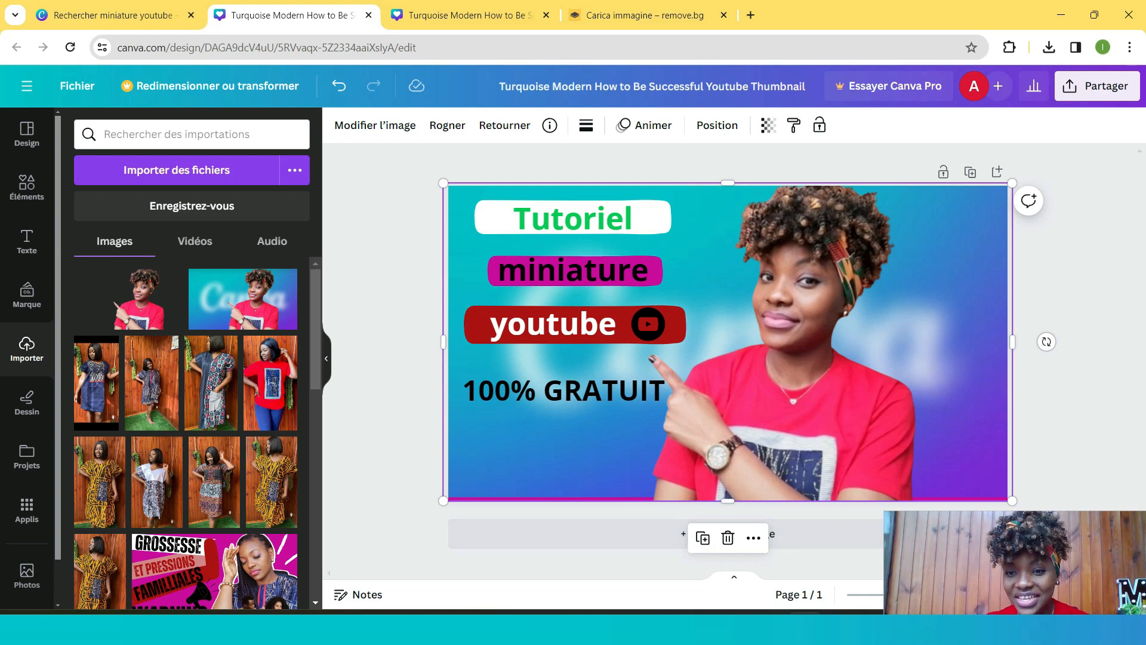
{"action": "left_click_drag", "start_coordinate": [1012, 342], "coordinate": [919, 370]}
{"action": "left_click_drag", "start_coordinate": [443, 341], "coordinate": [654, 417]}
{"action": "left_click_drag", "start_coordinate": [654, 346], "coordinate": [654, 346]}
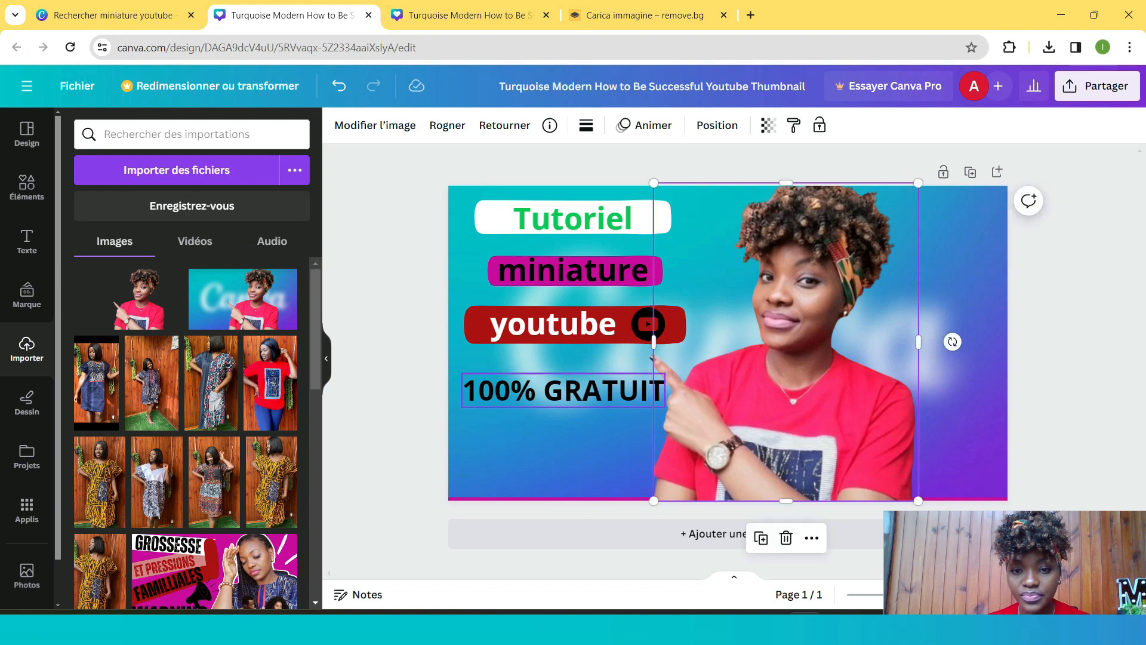
- Select the cutout and give it the Brillance shadow effect from the image effects
{"action": "left_click", "coordinate": [961, 388]}
{"action": "left_click_drag", "start_coordinate": [961, 388], "coordinate": [961, 389]}
{"action": "left_click", "coordinate": [836, 382]}
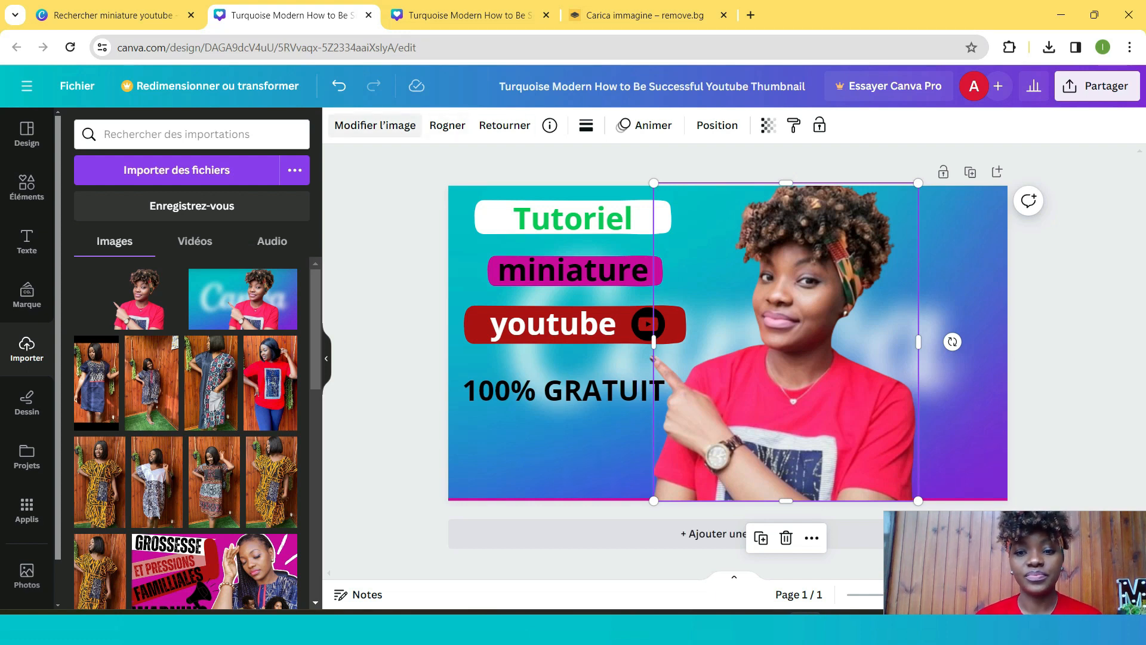
{"action": "left_click", "coordinate": [375, 125]}
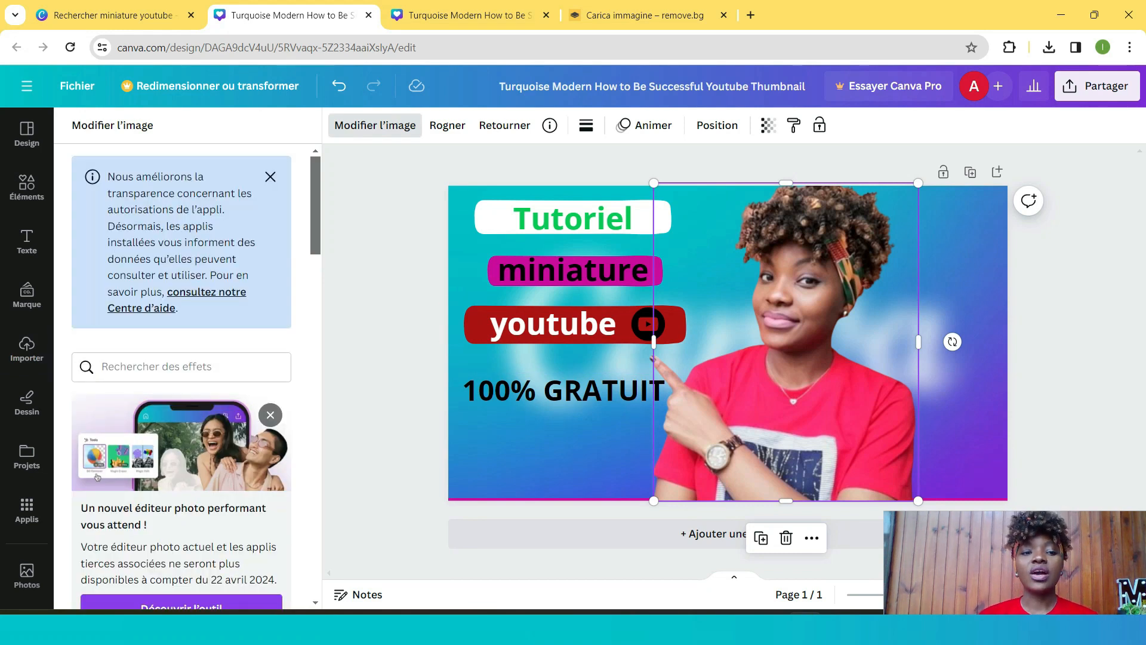
{"action": "left_click", "coordinate": [270, 176]}
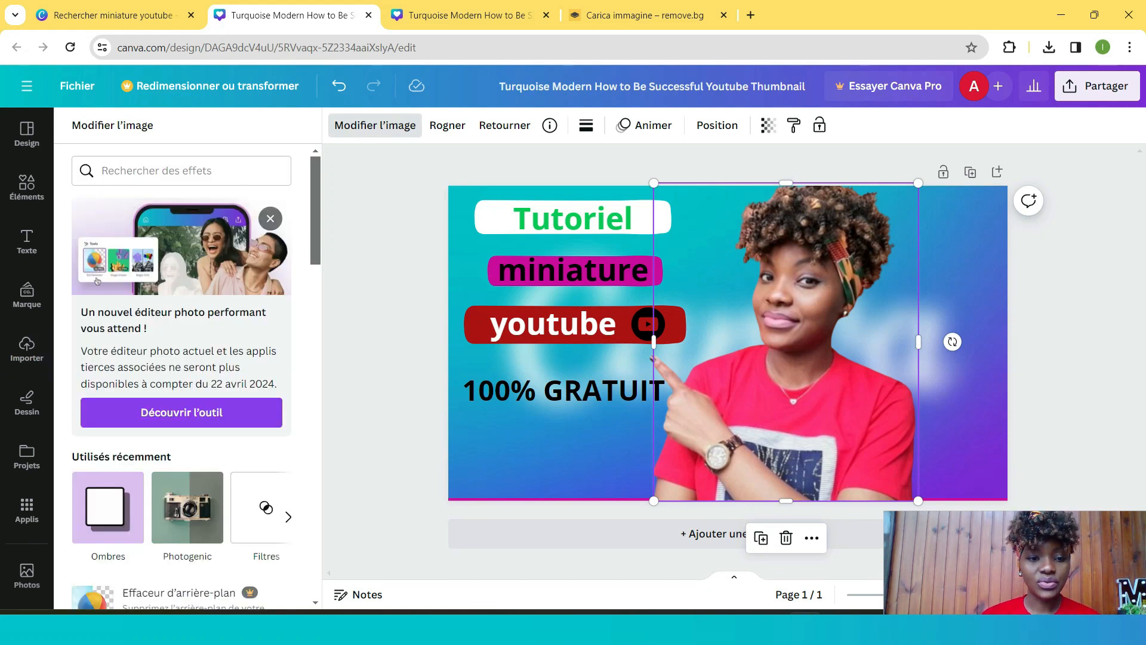
{"action": "scroll", "coordinate": [197, 477], "scroll_direction": "down", "scroll_amount": 1}
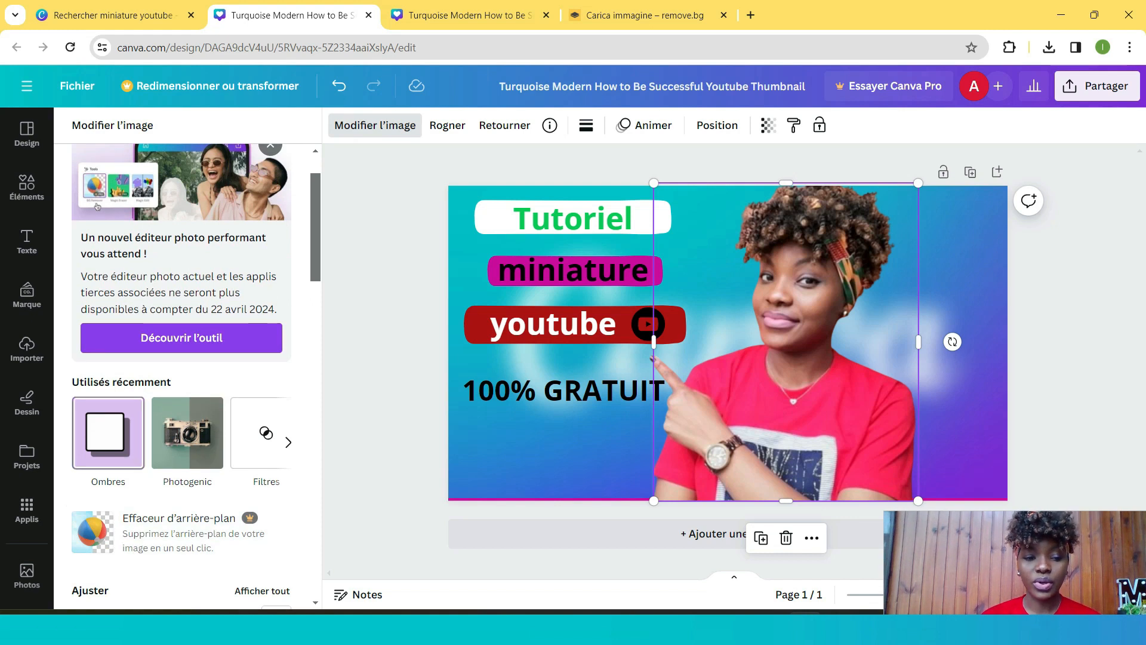
{"action": "left_click", "coordinate": [108, 432]}
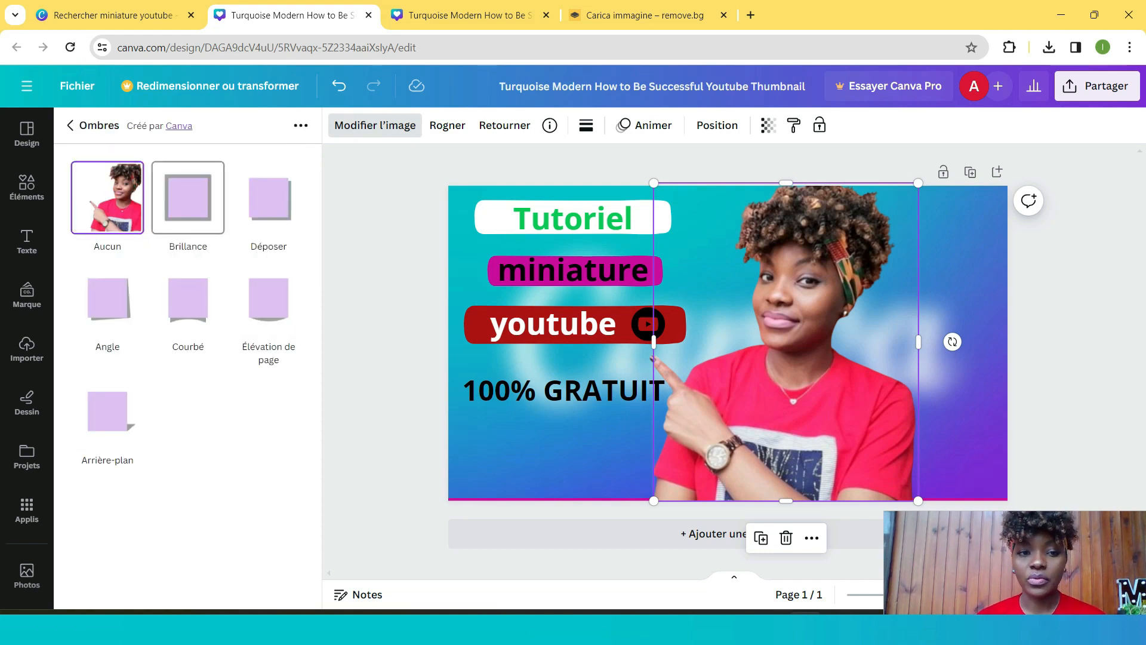
{"action": "left_click", "coordinate": [188, 200]}
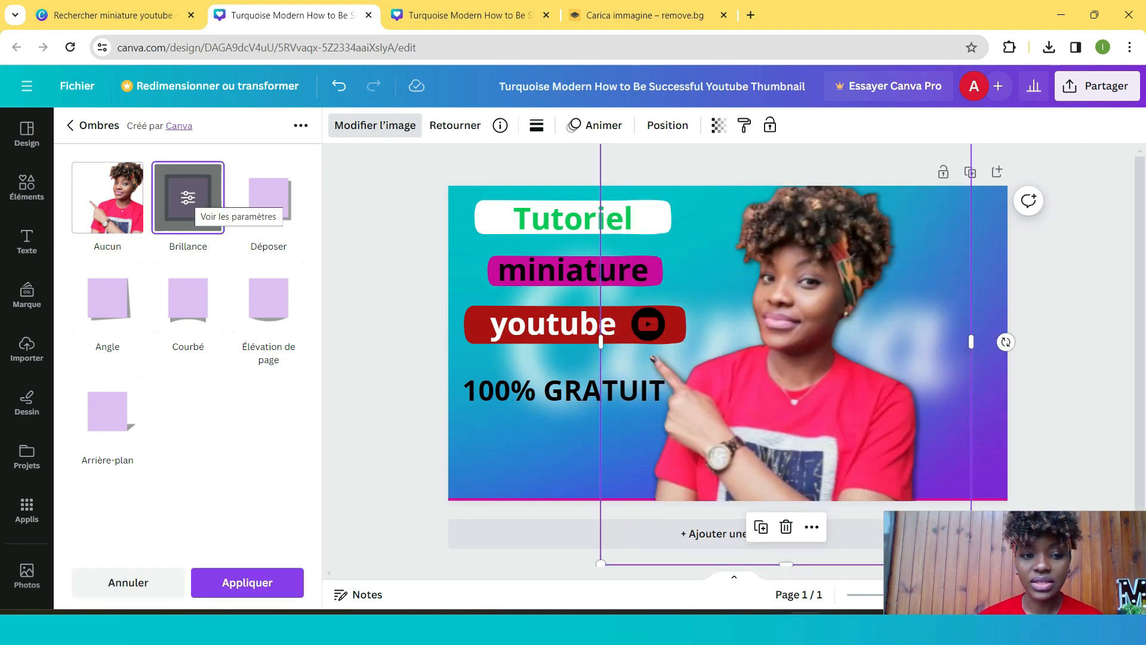
{"action": "left_click", "coordinate": [188, 198]}
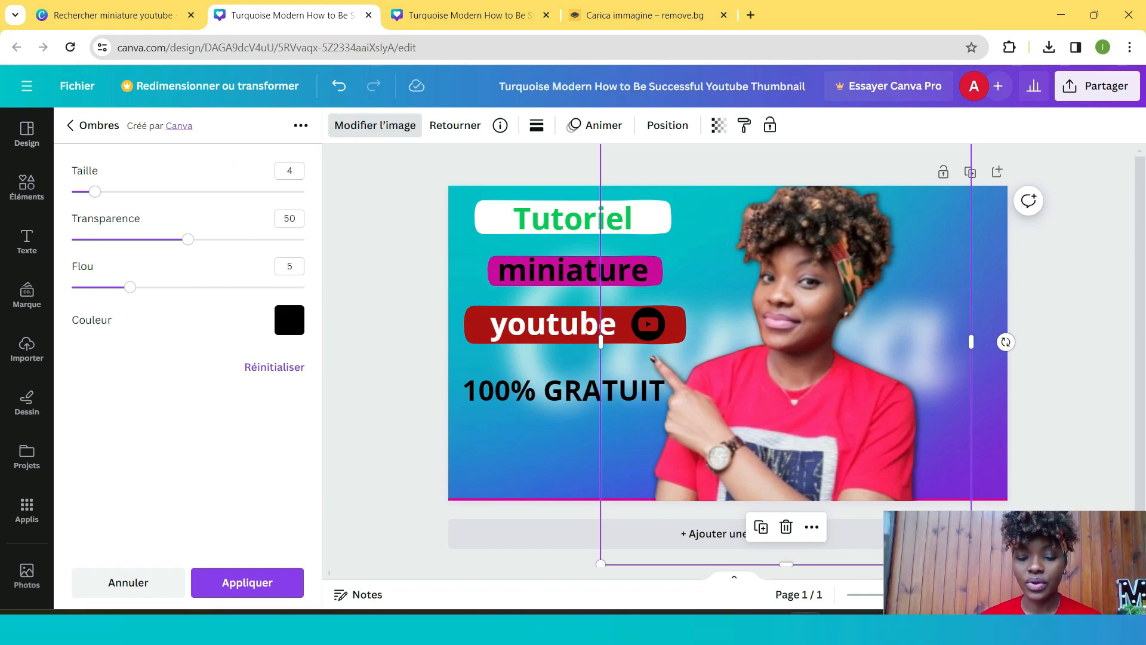
{"action": "left_click", "coordinate": [70, 125]}
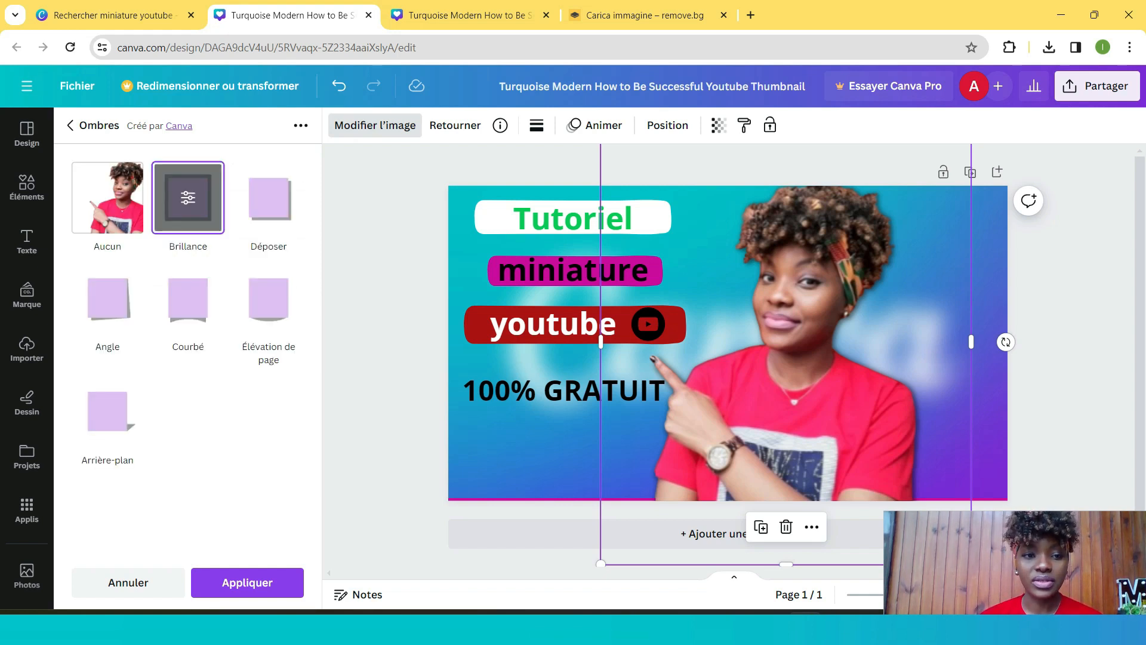
{"action": "left_click", "coordinate": [71, 125]}
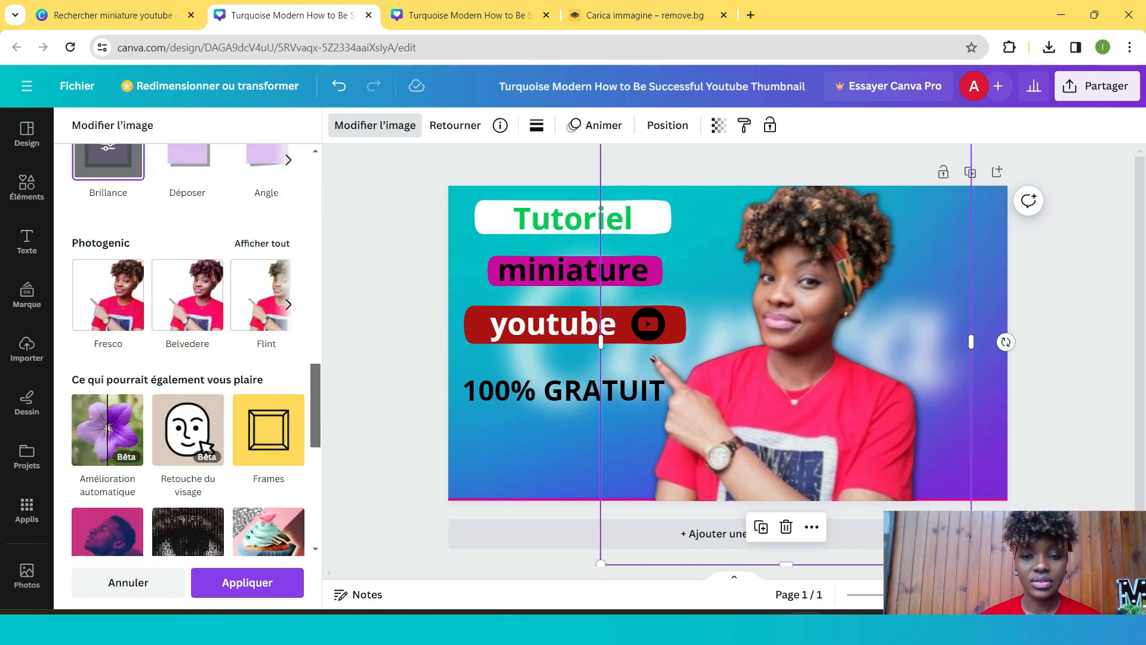
{"action": "scroll", "coordinate": [191, 350], "scroll_direction": "up", "scroll_amount": 1}
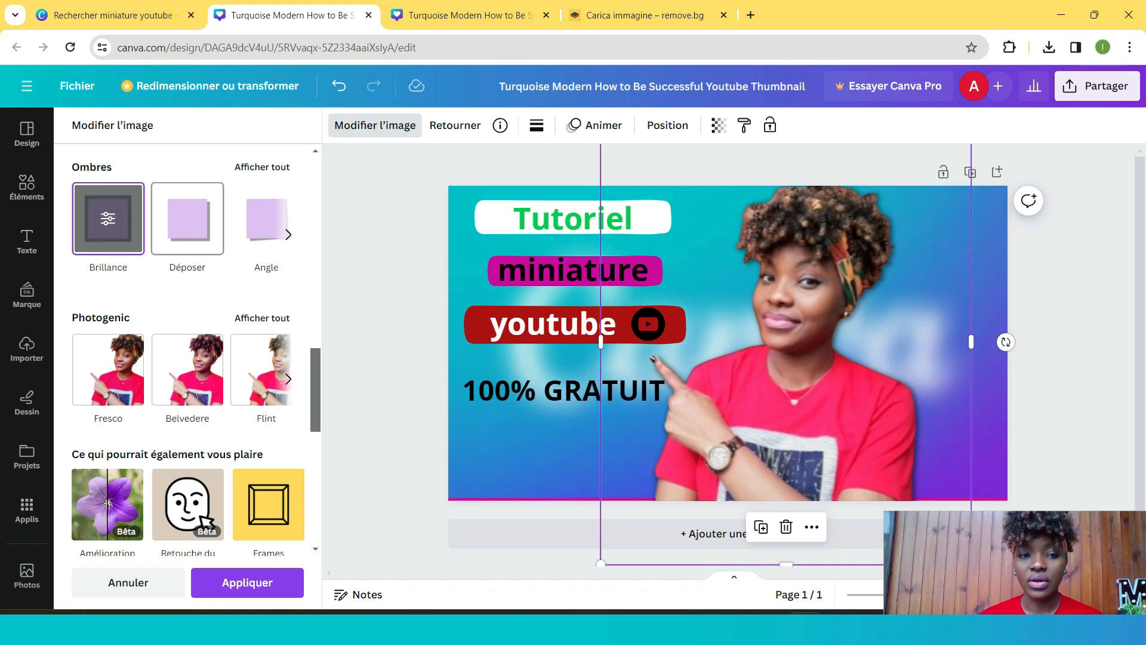
{"action": "scroll", "coordinate": [191, 350], "scroll_direction": "up", "scroll_amount": 4}
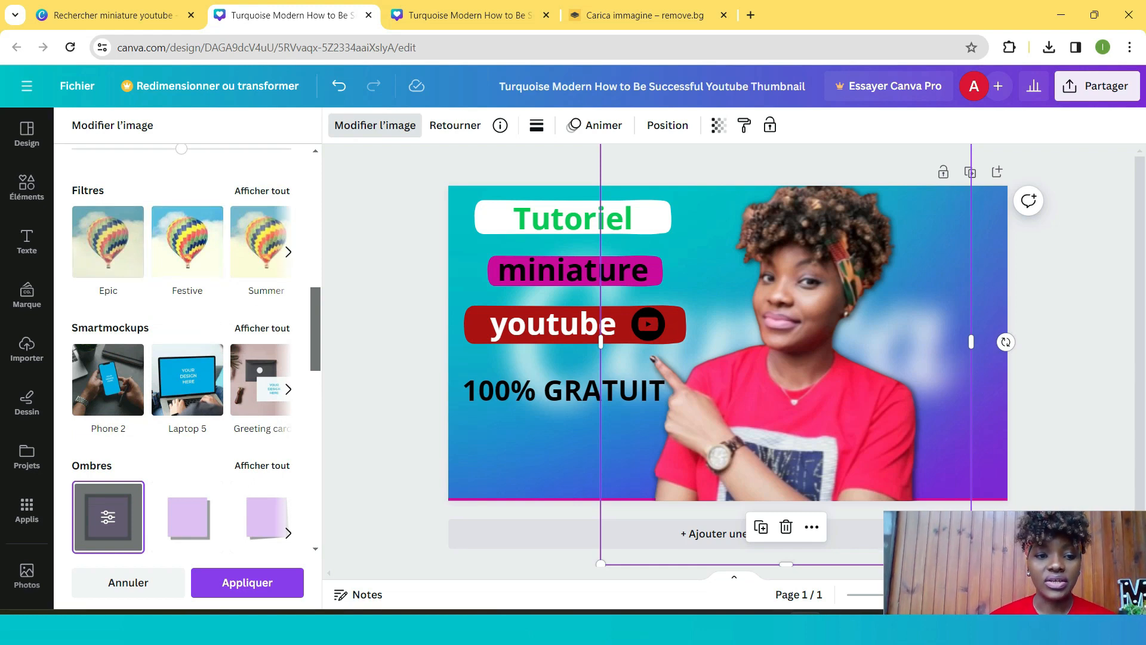
{"action": "scroll", "coordinate": [189, 323], "scroll_direction": "down", "scroll_amount": 1}
- Open the Brillance shadow settings and set the glow colour to white
{"action": "left_click", "coordinate": [108, 442]}
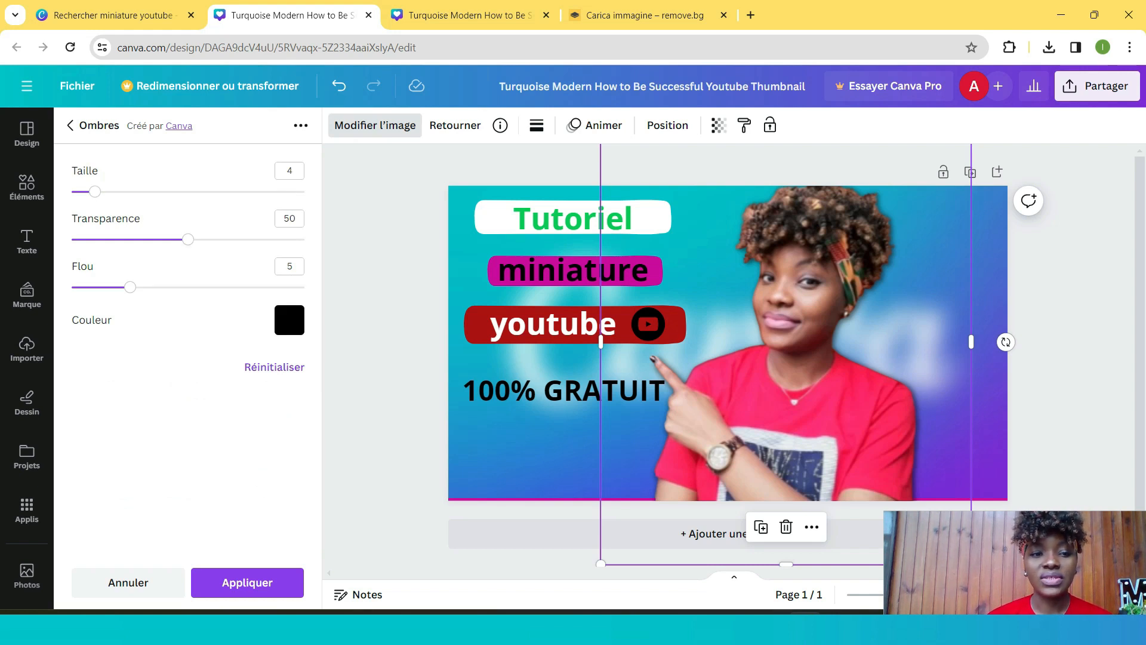
{"action": "mouse_move", "coordinate": [130, 287]}
{"action": "left_mouse_down"}
{"action": "mouse_move", "coordinate": [95, 287]}
{"action": "mouse_move", "coordinate": [129, 286]}
{"action": "left_mouse_up"}
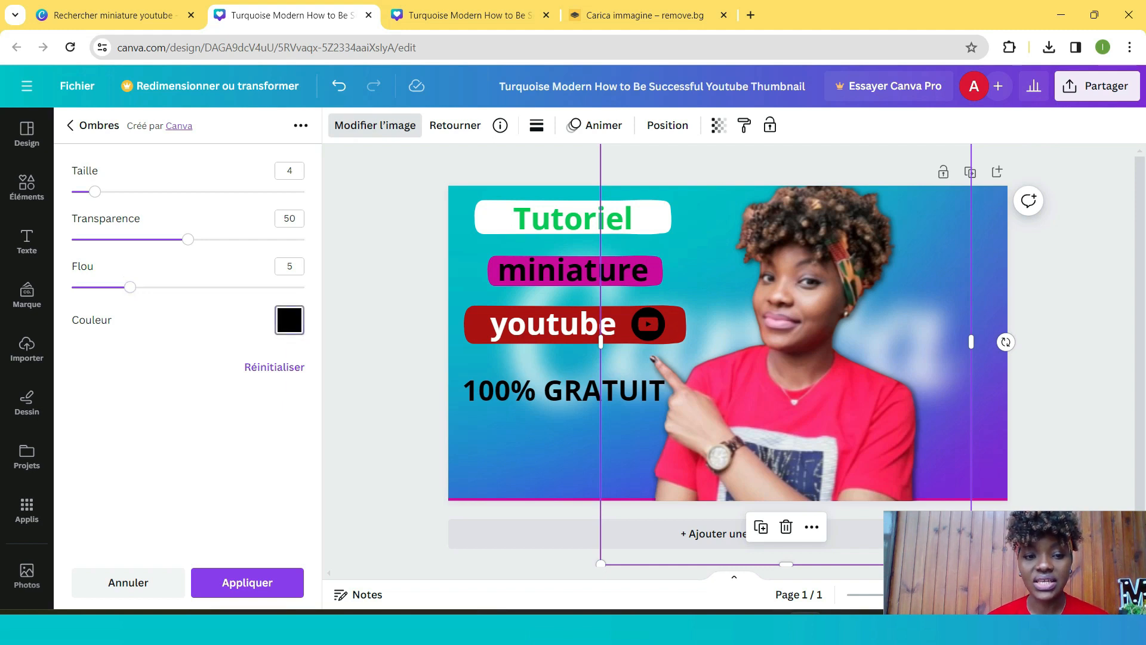
{"action": "left_click", "coordinate": [289, 319]}
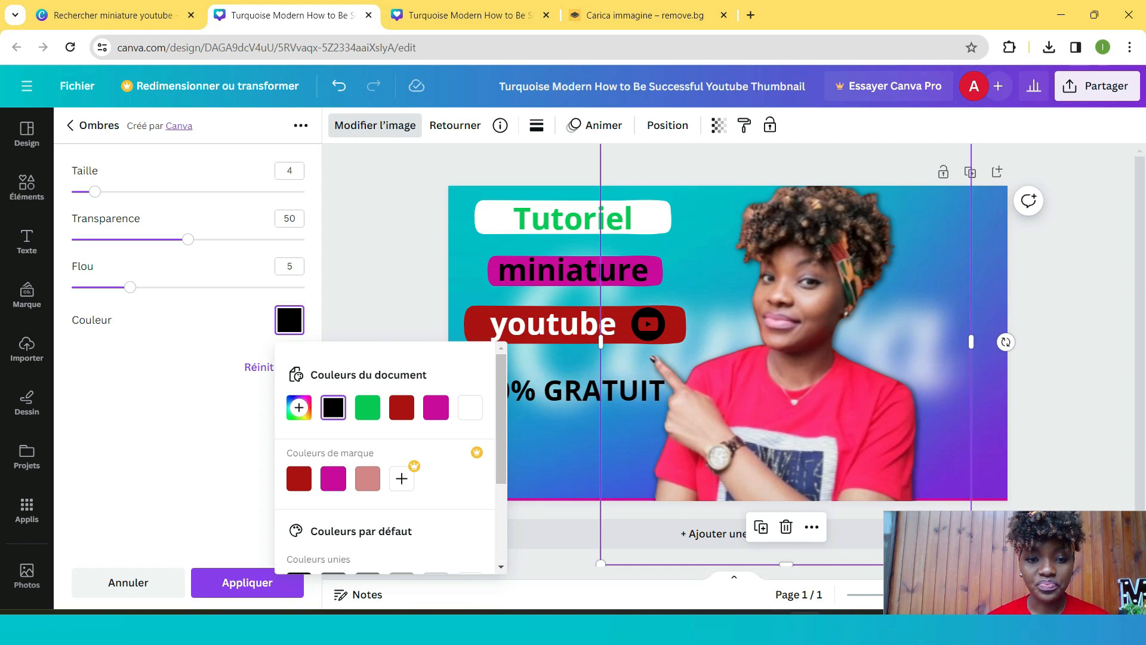
{"action": "left_click", "coordinate": [470, 407]}
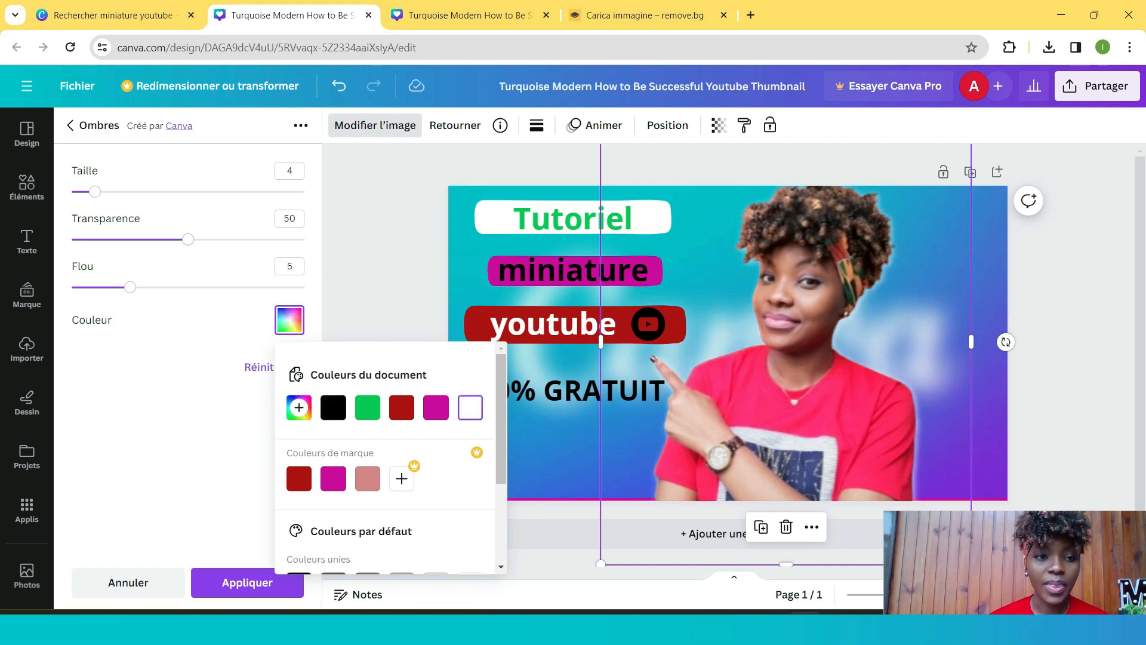
- Set the glow size to 14 and transparency to 66, then apply the shadow
{"action": "left_click", "coordinate": [95, 191]}
{"action": "left_click_drag", "start_coordinate": [95, 191], "coordinate": [165, 190]}
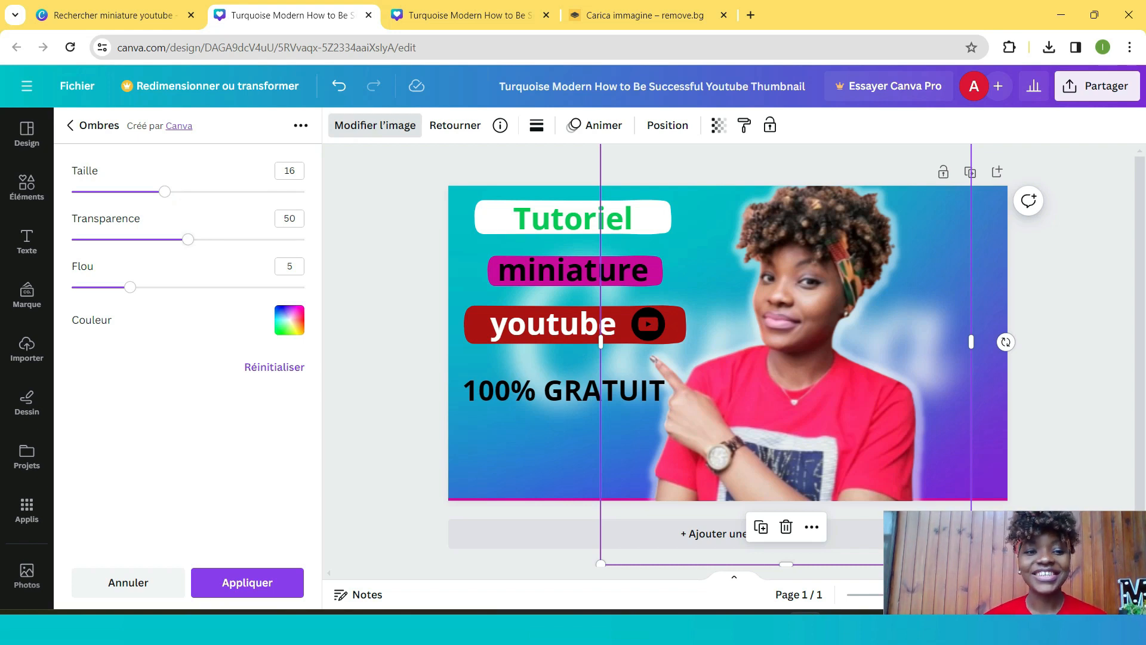
{"action": "mouse_move", "coordinate": [188, 239]}
{"action": "left_mouse_down"}
{"action": "mouse_move", "coordinate": [153, 239]}
{"action": "mouse_move", "coordinate": [193, 238]}
{"action": "left_mouse_up"}
{"action": "left_click_drag", "start_coordinate": [130, 286], "coordinate": [165, 287]}
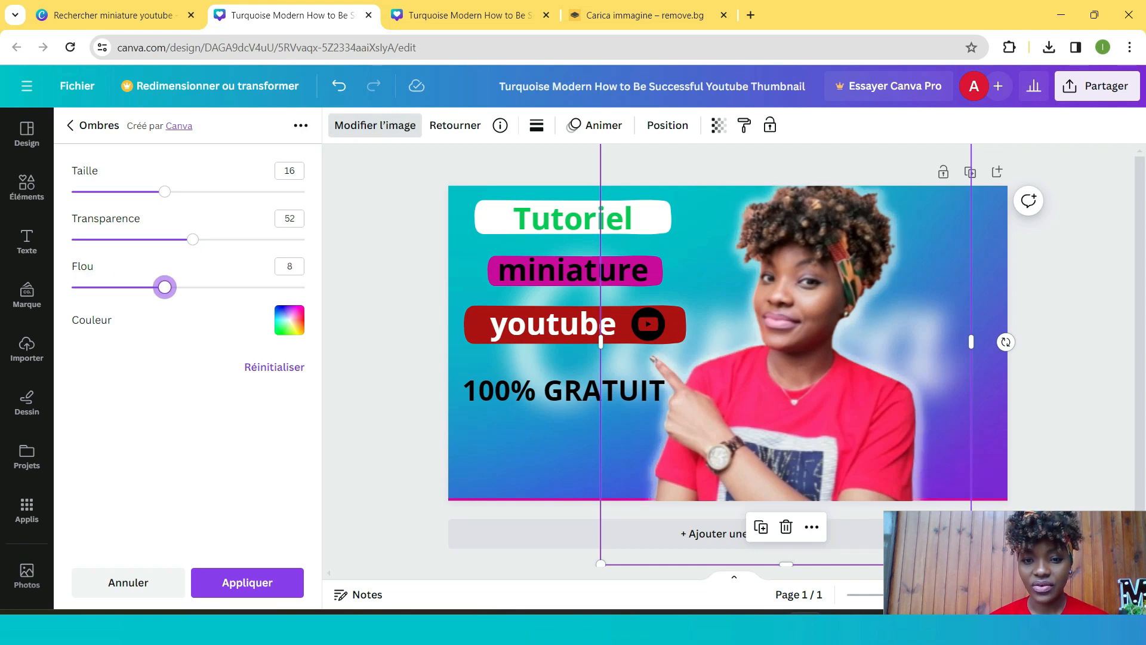
{"action": "left_click_drag", "start_coordinate": [165, 286], "coordinate": [130, 286]}
{"action": "mouse_move", "coordinate": [165, 191]}
{"action": "left_mouse_down"}
{"action": "mouse_move", "coordinate": [128, 190]}
{"action": "mouse_move", "coordinate": [153, 191]}
{"action": "left_mouse_up"}
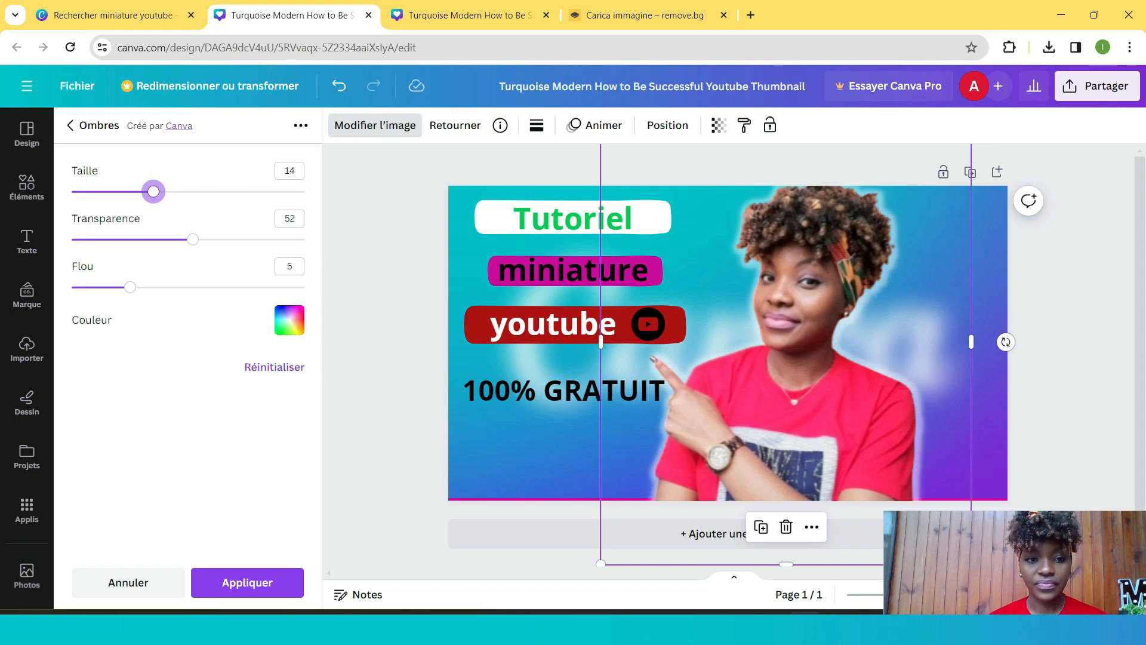
{"action": "left_click_drag", "start_coordinate": [192, 239], "coordinate": [225, 239]}
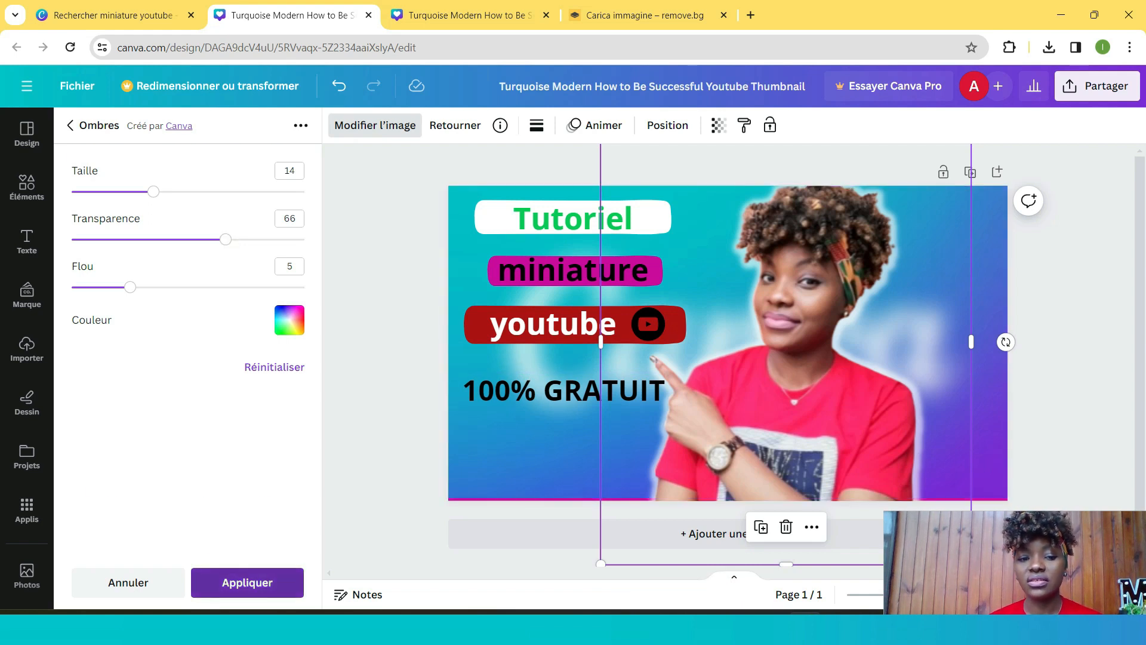
{"action": "left_click", "coordinate": [247, 582]}
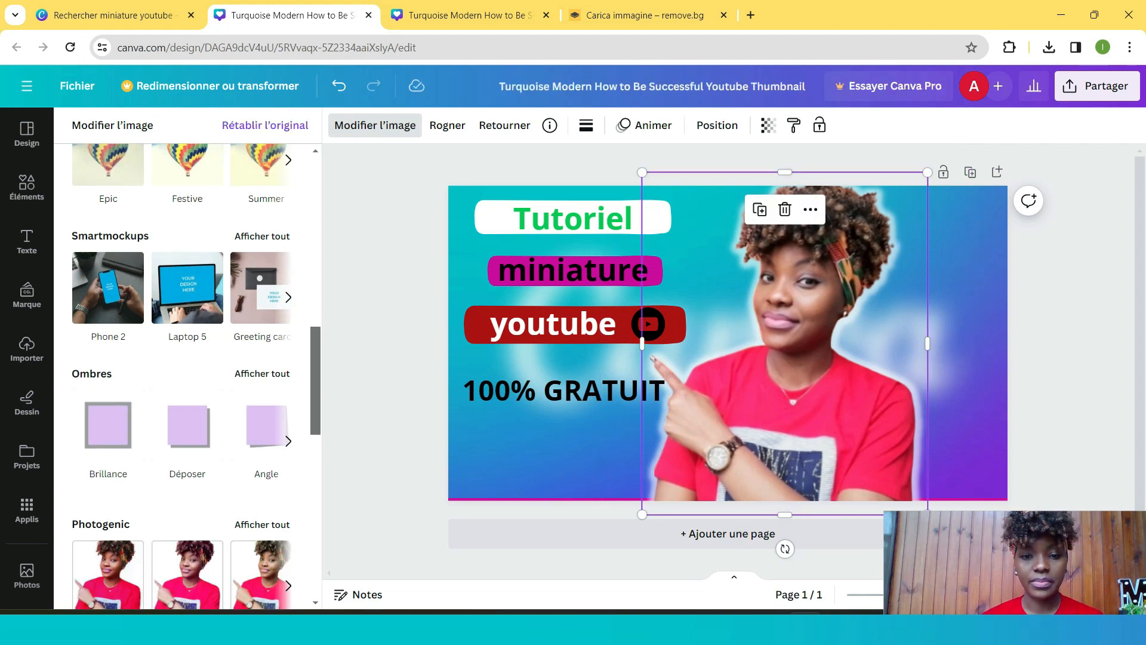
- Apply the Belvedere Photogenic filter to the portrait cutout
{"action": "scroll", "coordinate": [188, 376], "scroll_direction": "down", "scroll_amount": 1}
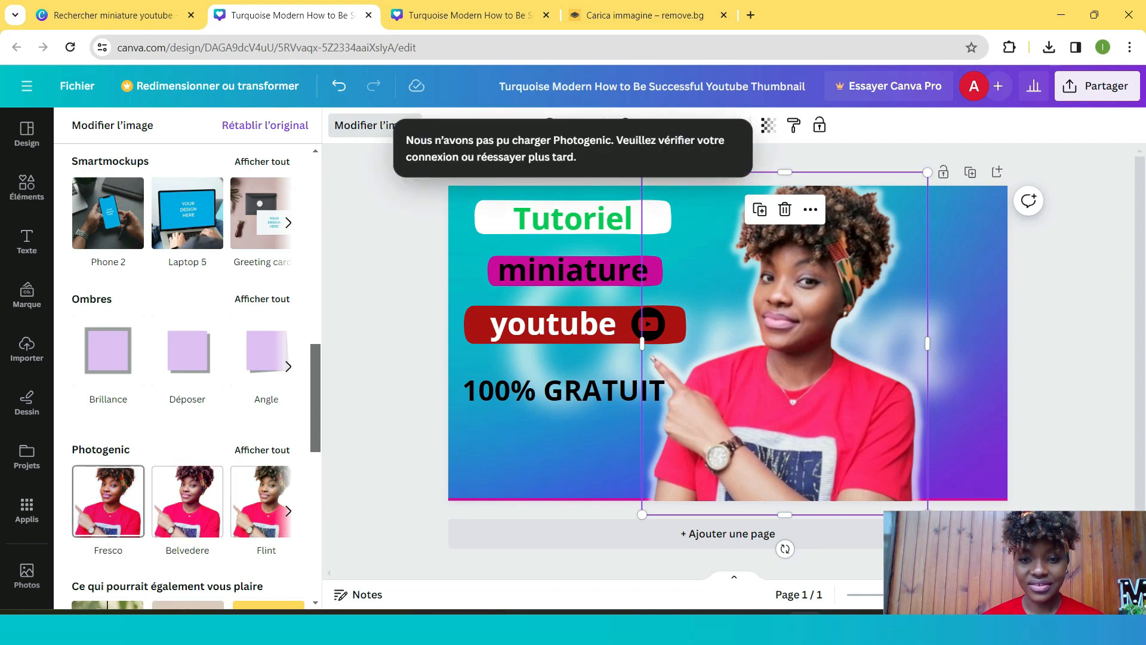
{"action": "left_click", "coordinate": [108, 501]}
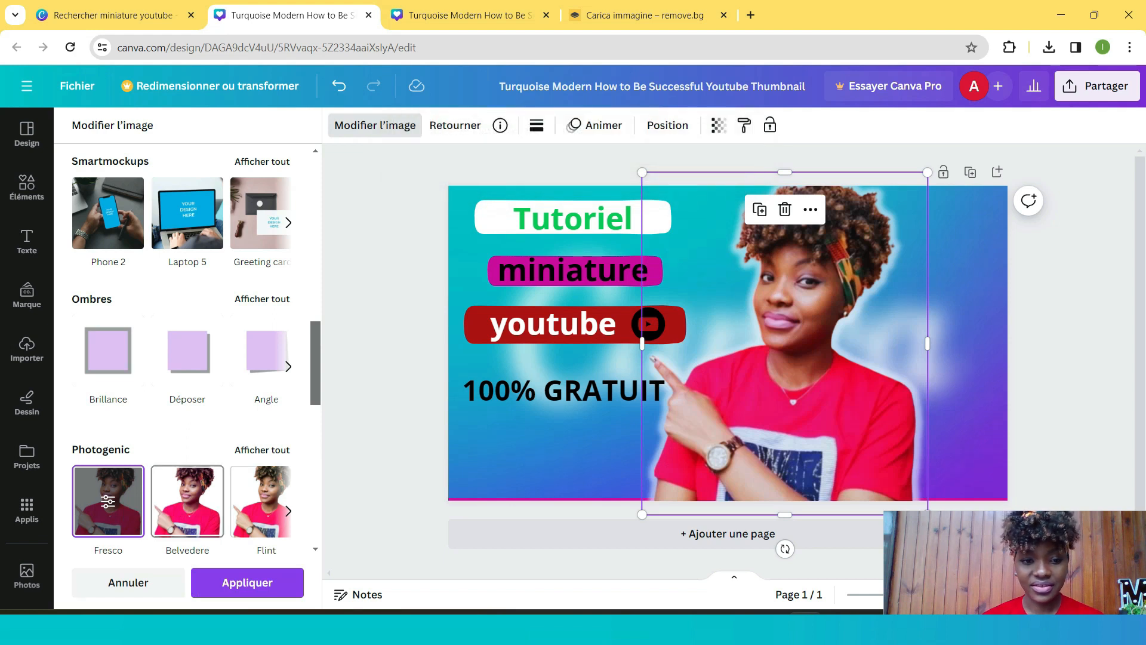
{"action": "left_click", "coordinate": [186, 502]}
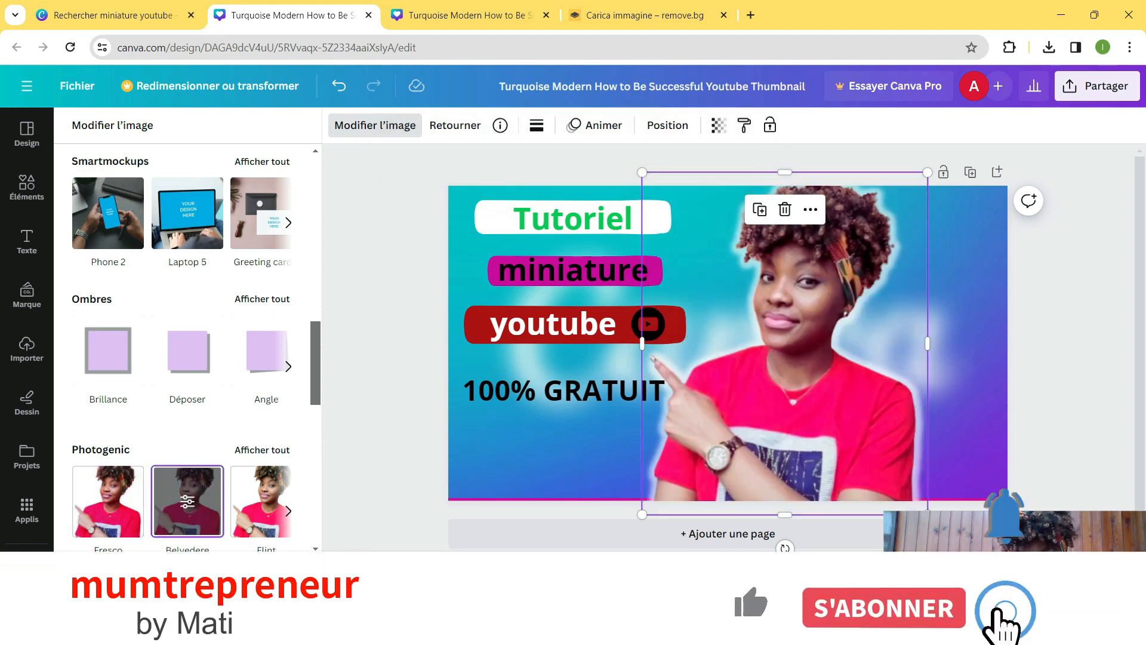
{"action": "left_click", "coordinate": [263, 502]}
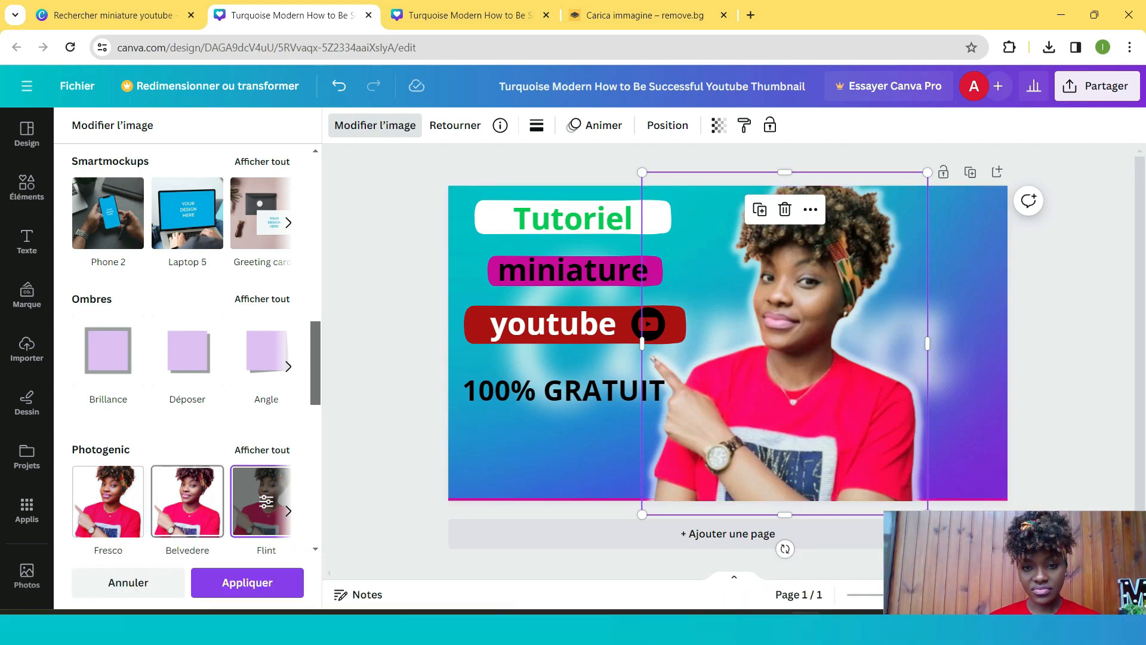
{"action": "left_click", "coordinate": [187, 502]}
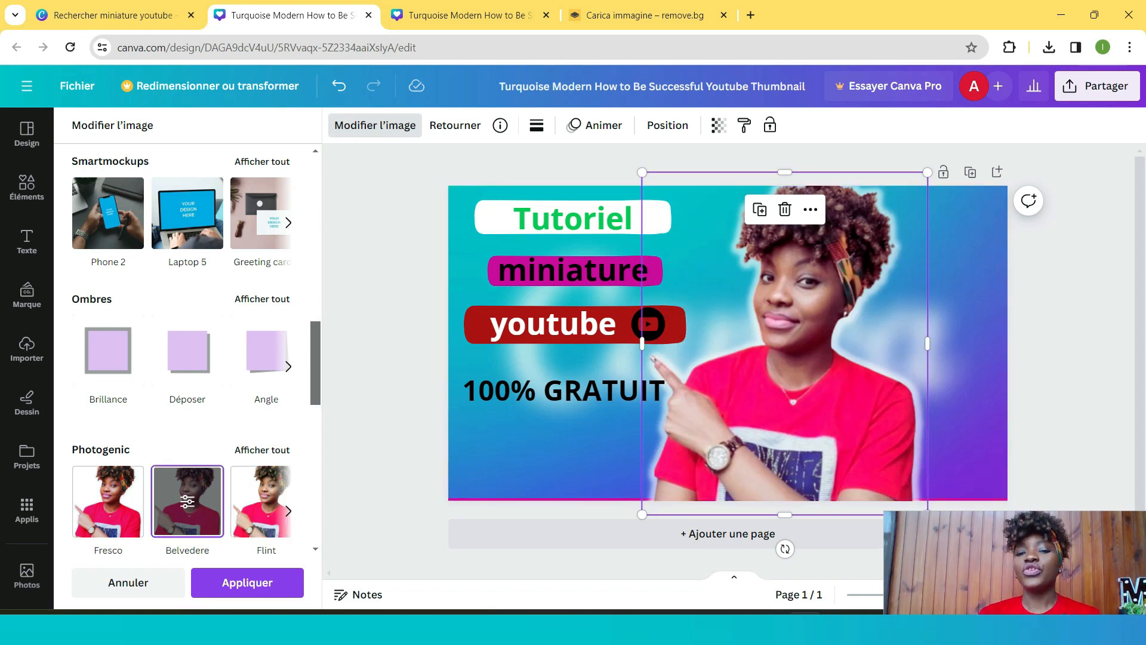
{"action": "left_click", "coordinate": [247, 583]}
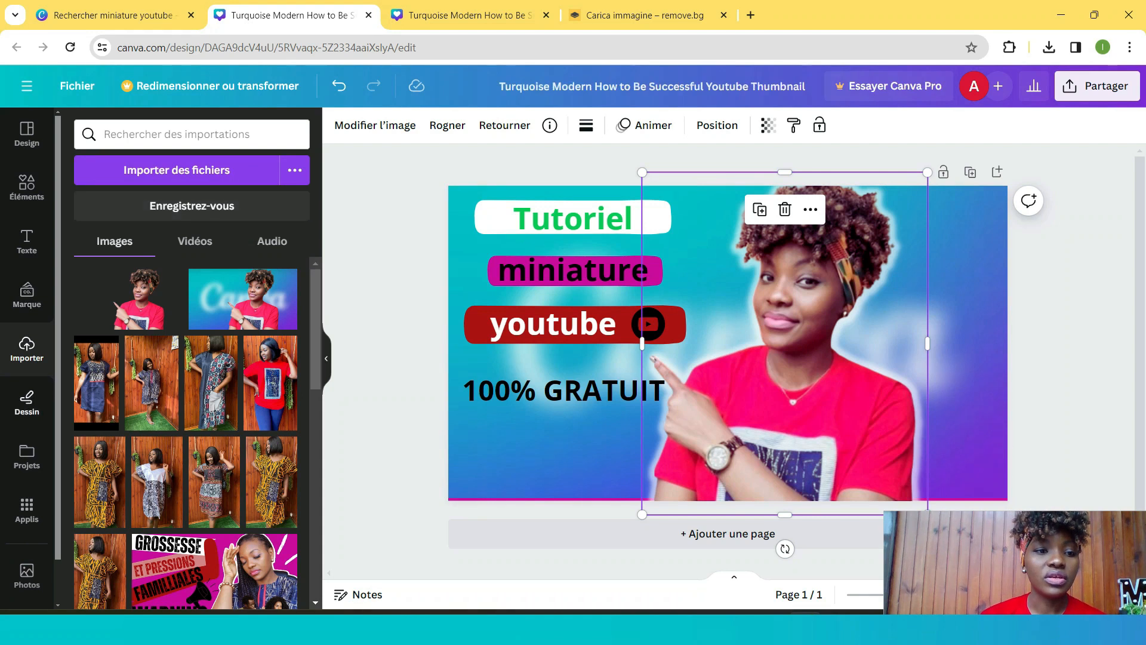
- Add the black accent lines element from recently used elements and flip it horizontally
{"action": "left_click", "coordinate": [27, 187]}
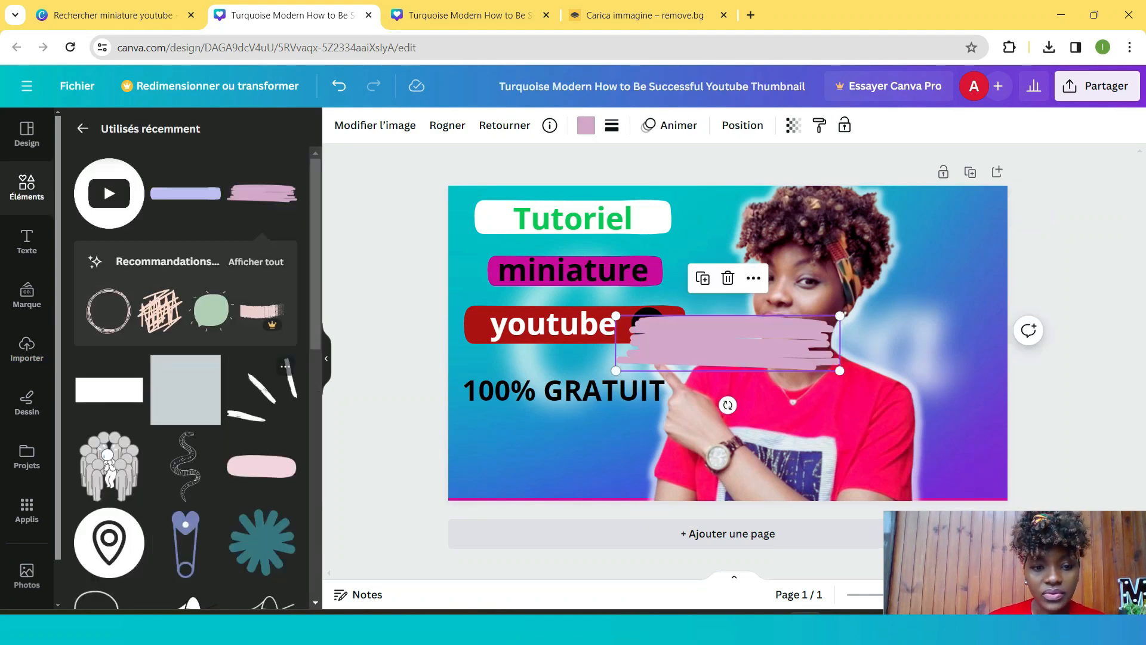
{"action": "left_click", "coordinate": [262, 388]}
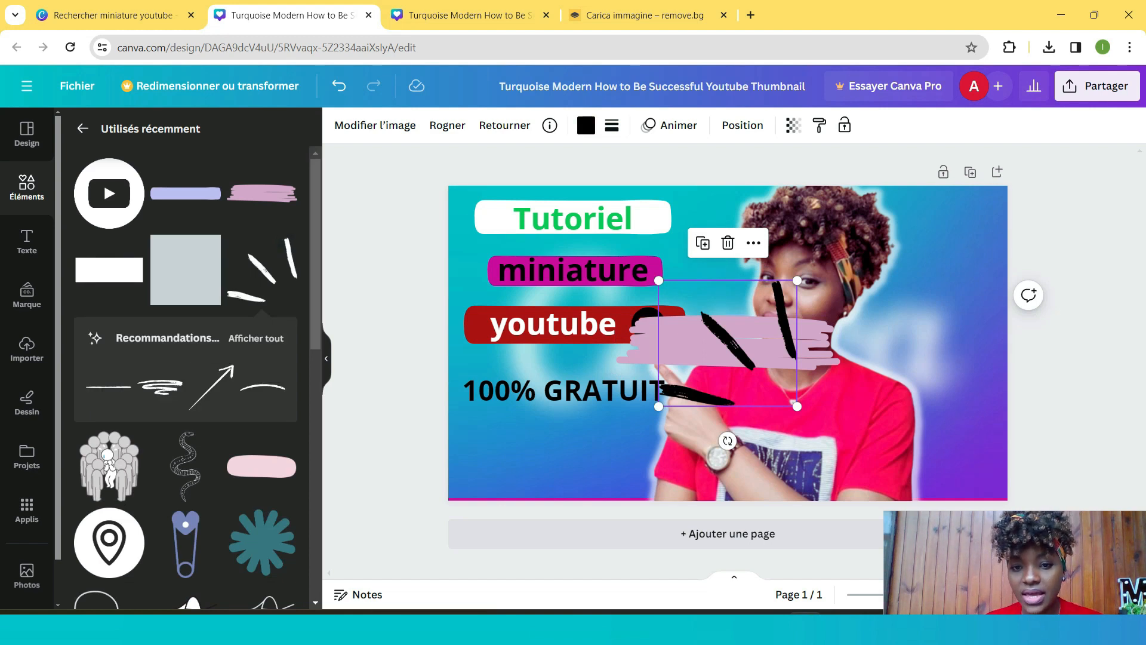
{"action": "left_click_drag", "start_coordinate": [727, 343], "coordinate": [771, 346]}
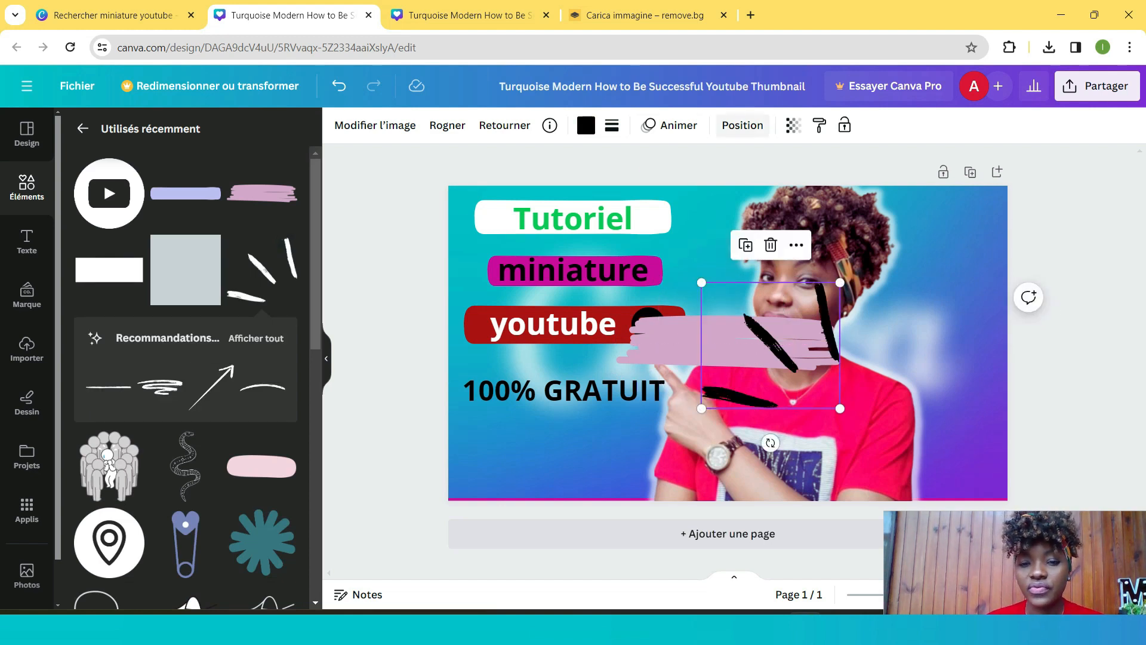
{"action": "left_click", "coordinate": [741, 125]}
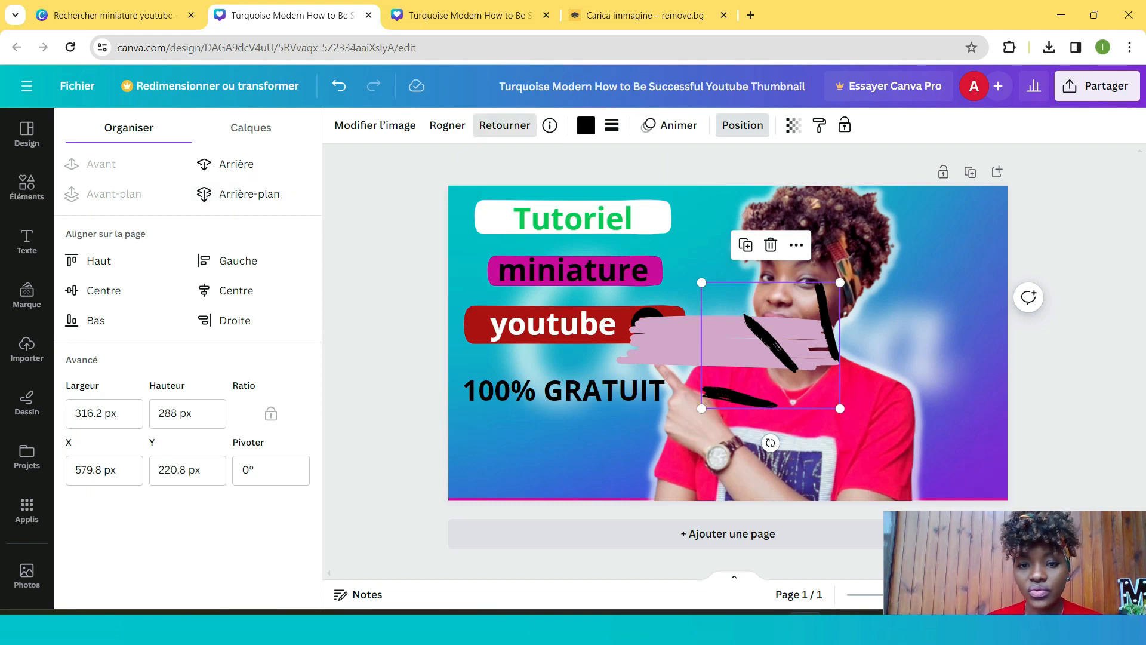
{"action": "left_click", "coordinate": [505, 125]}
{"action": "left_click", "coordinate": [576, 164]}
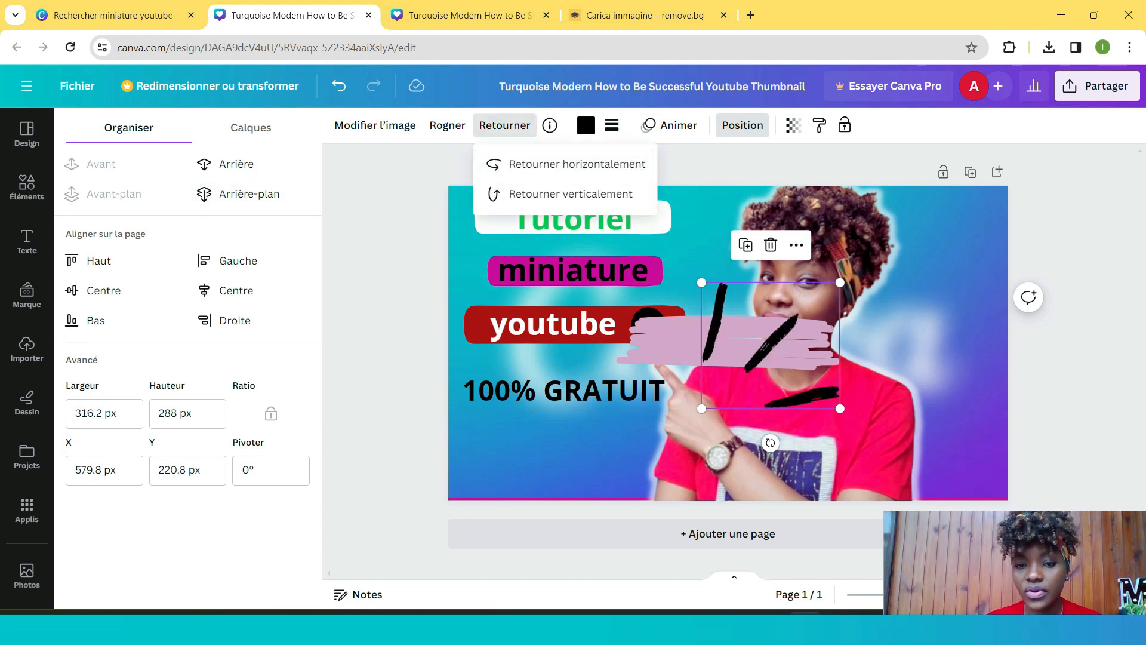
- Recolour the accent lines white and move them to the thumbnail's top-right corner
{"action": "left_click", "coordinate": [586, 125]}
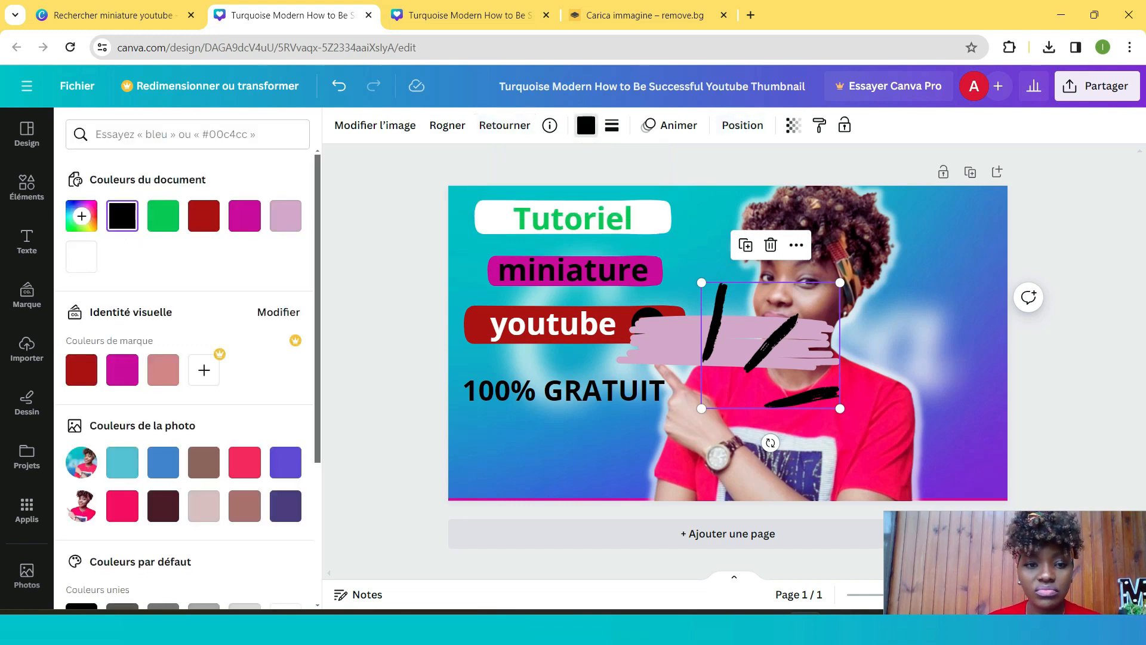
{"action": "scroll", "coordinate": [185, 359], "scroll_direction": "down", "scroll_amount": 2}
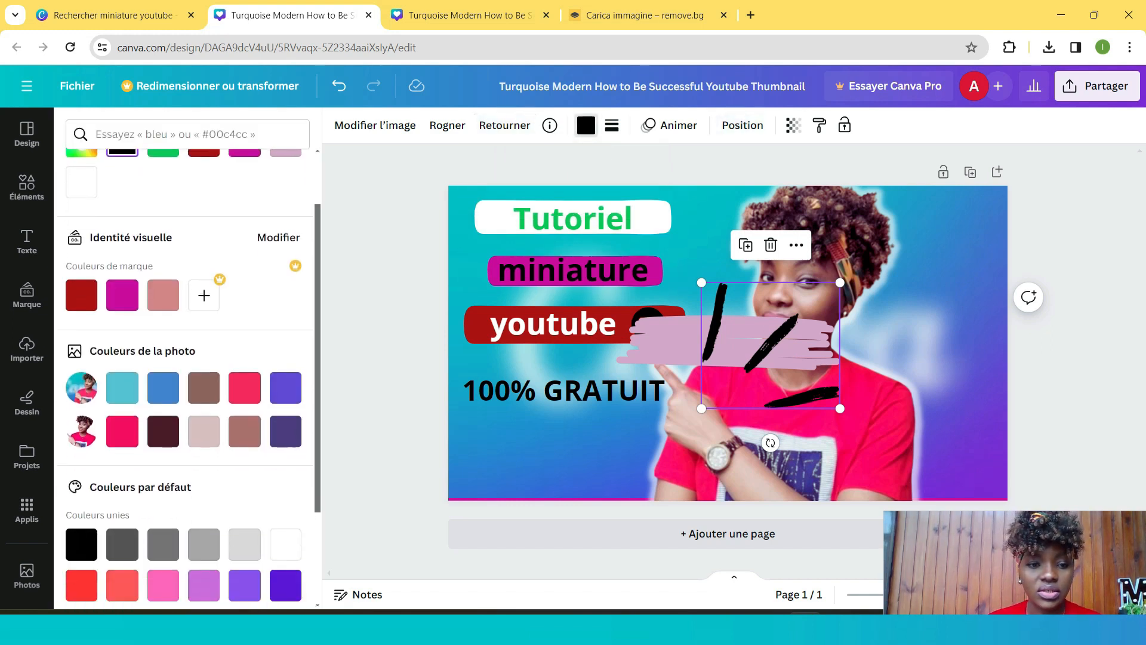
{"action": "left_click", "coordinate": [285, 544]}
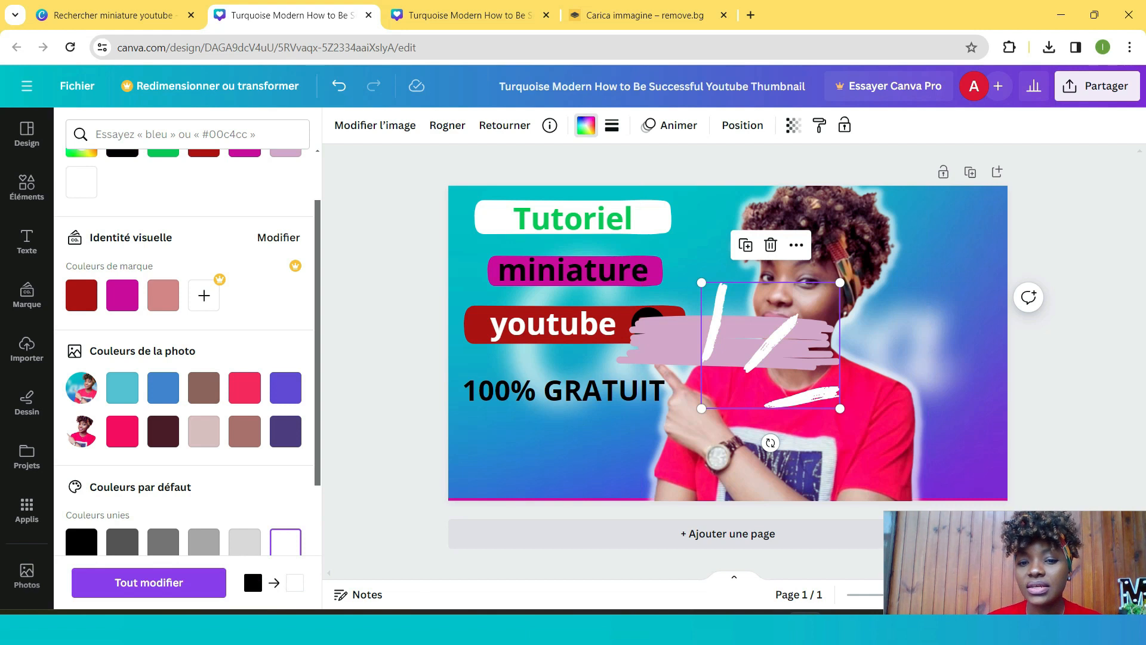
{"action": "left_click_drag", "start_coordinate": [770, 345], "coordinate": [976, 249]}
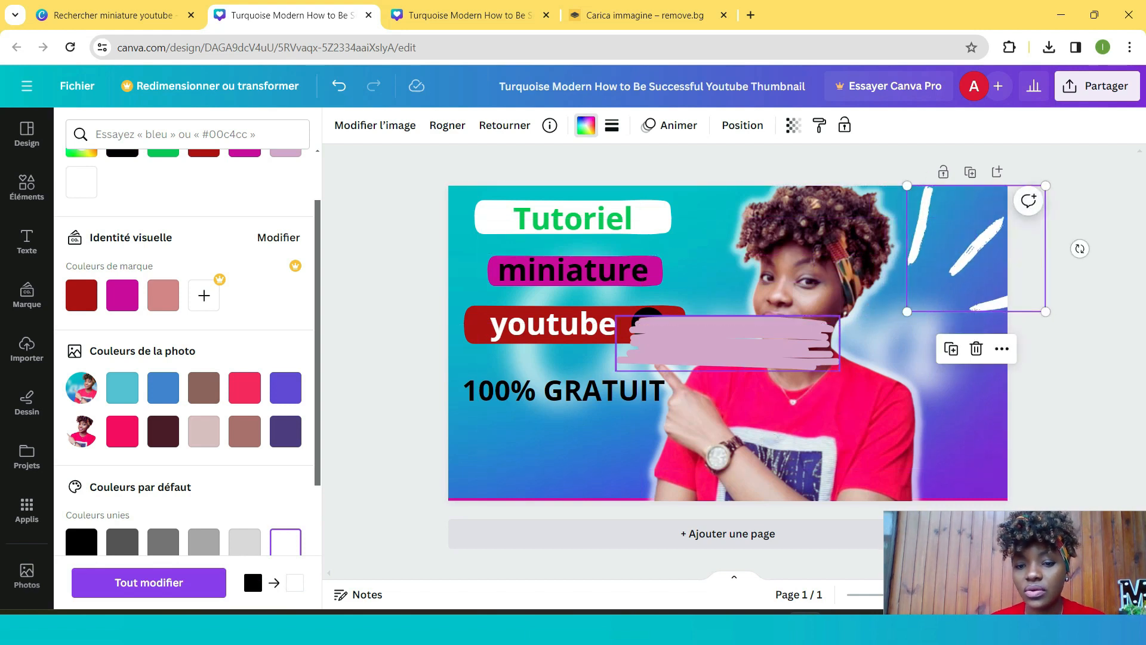
- Delete the stray pink brush stroke and enlarge the white accent lines from their lower-left corner
{"action": "left_click", "coordinate": [728, 342]}
{"action": "key", "text": "Delete"}
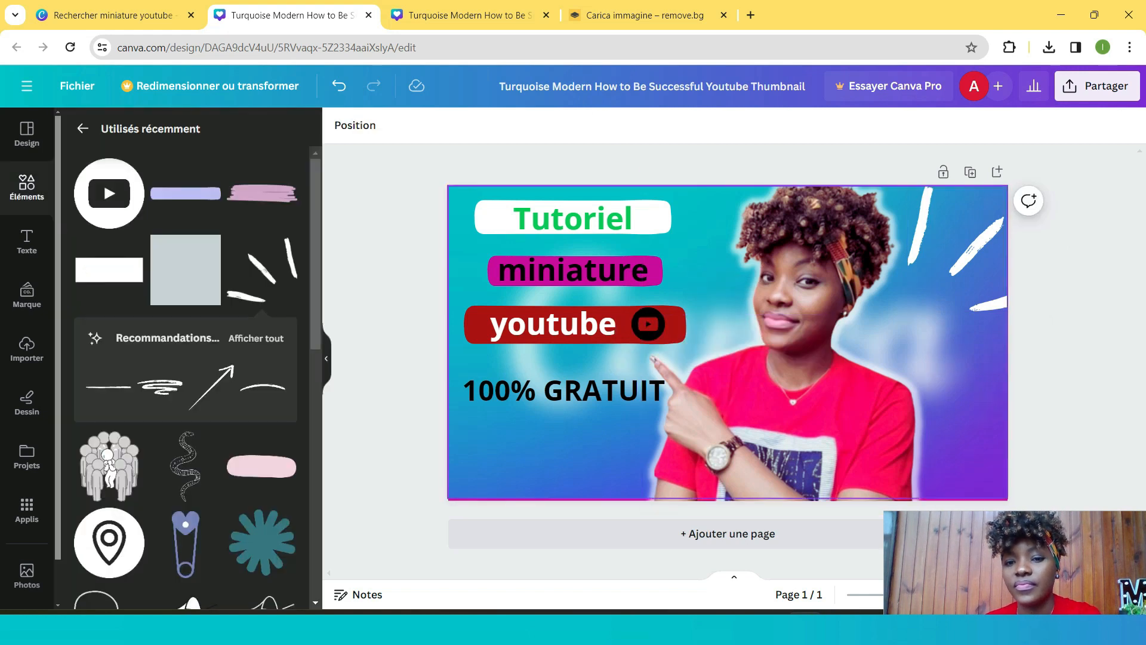
{"action": "left_click", "coordinate": [976, 249]}
{"action": "mouse_move", "coordinate": [906, 311]}
{"action": "left_mouse_down"}
{"action": "mouse_move", "coordinate": [852, 383]}
{"action": "mouse_move", "coordinate": [814, 395]}
{"action": "left_mouse_up"}
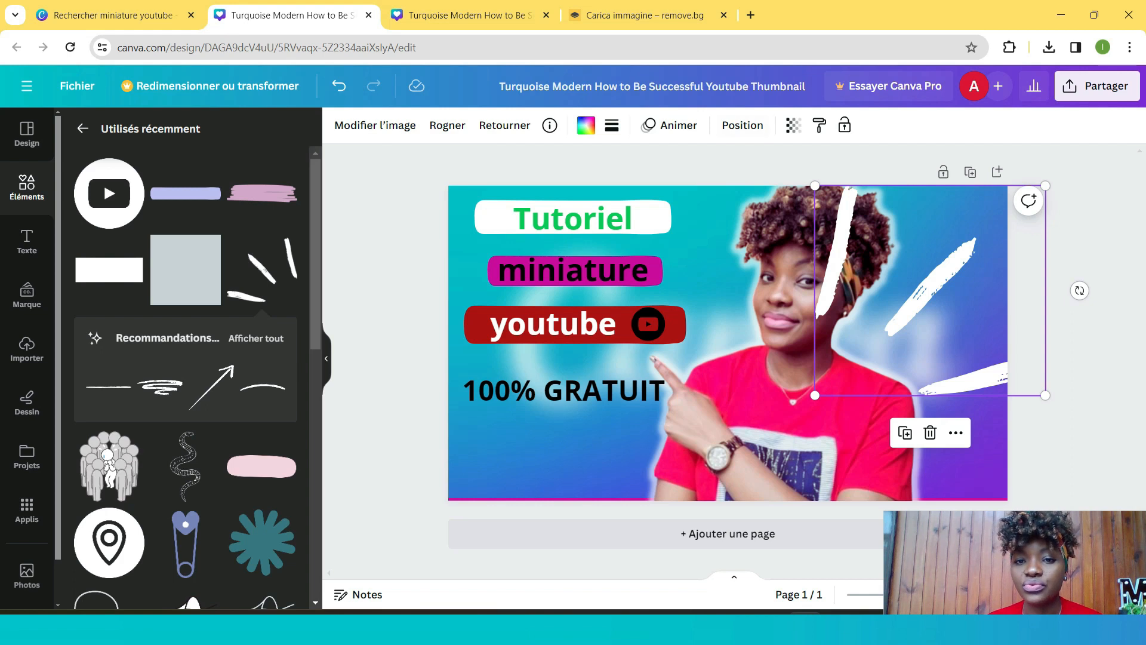
- Send the white accent lines one layer back behind the portrait and nudge them slightly upward
{"action": "left_click", "coordinate": [743, 125]}
{"action": "left_click", "coordinate": [237, 193]}
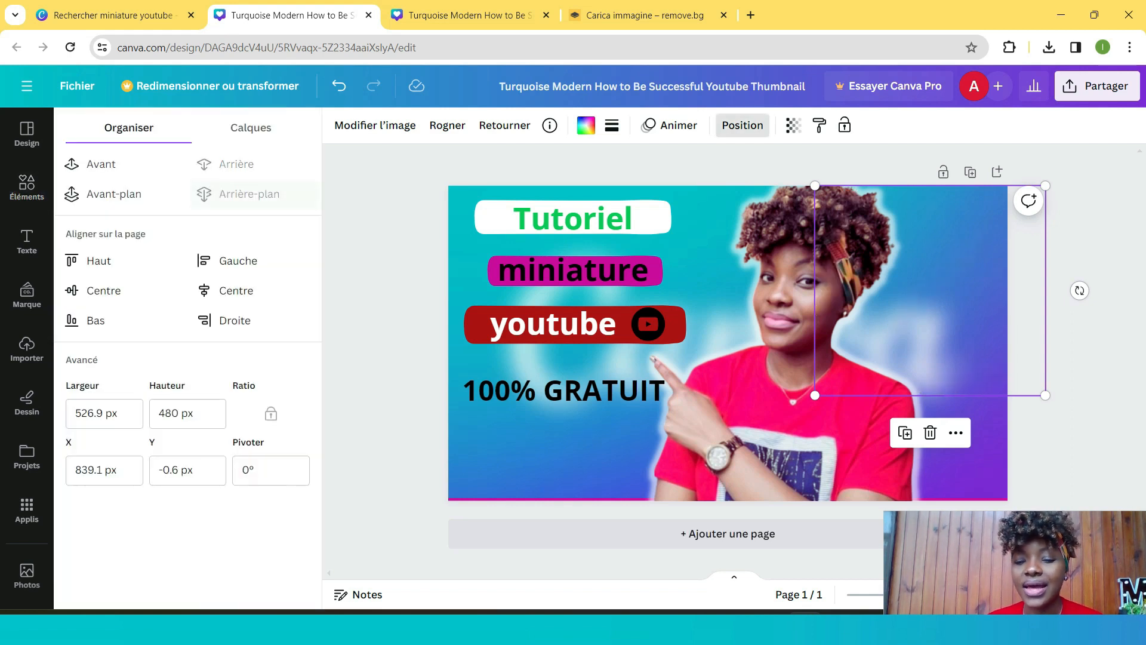
{"action": "left_click", "coordinate": [113, 193]}
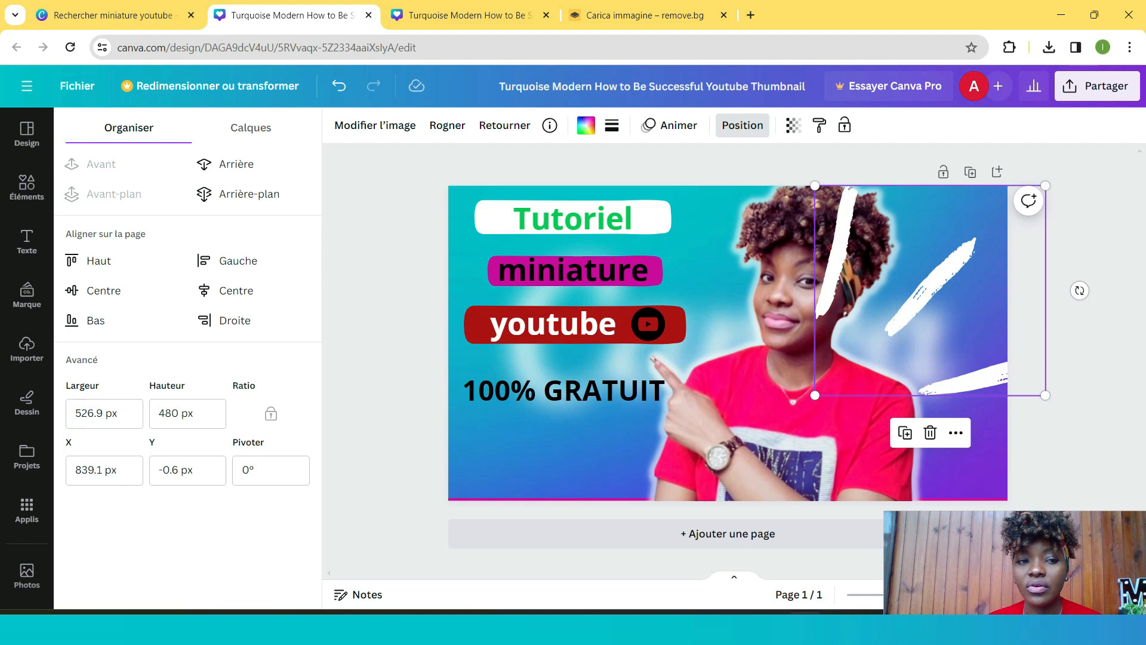
{"action": "left_click", "coordinate": [236, 164]}
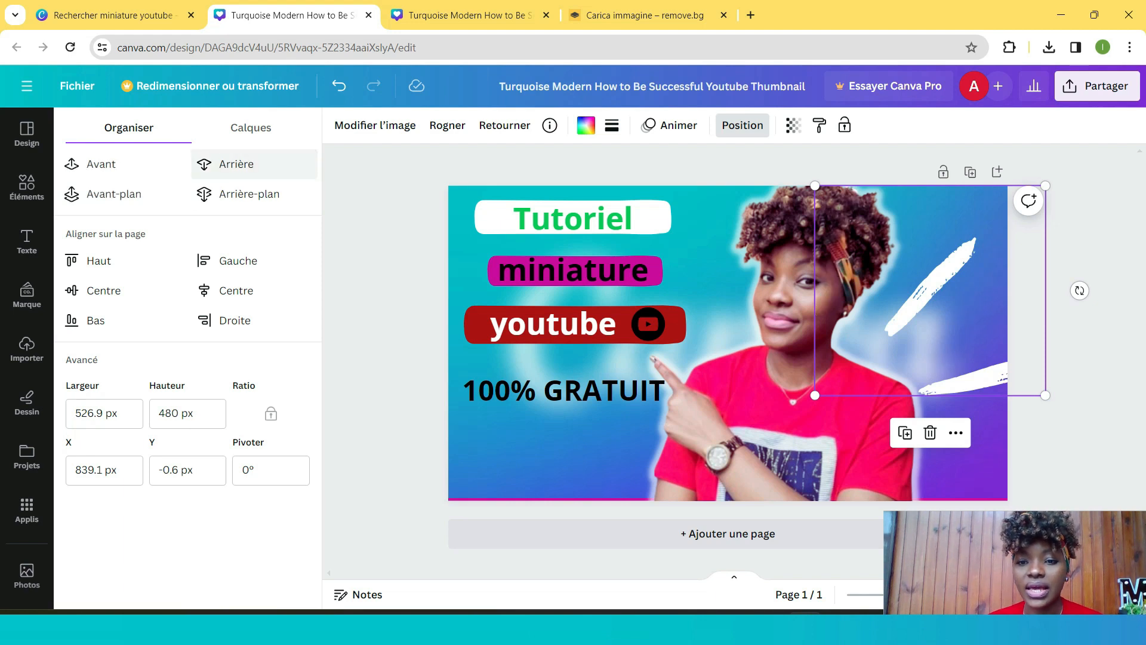
{"action": "mouse_move", "coordinate": [930, 290]}
{"action": "left_mouse_down"}
{"action": "mouse_move", "coordinate": [900, 268]}
{"action": "mouse_move", "coordinate": [918, 271]}
{"action": "left_mouse_up"}
{"action": "left_click", "coordinate": [964, 447]}
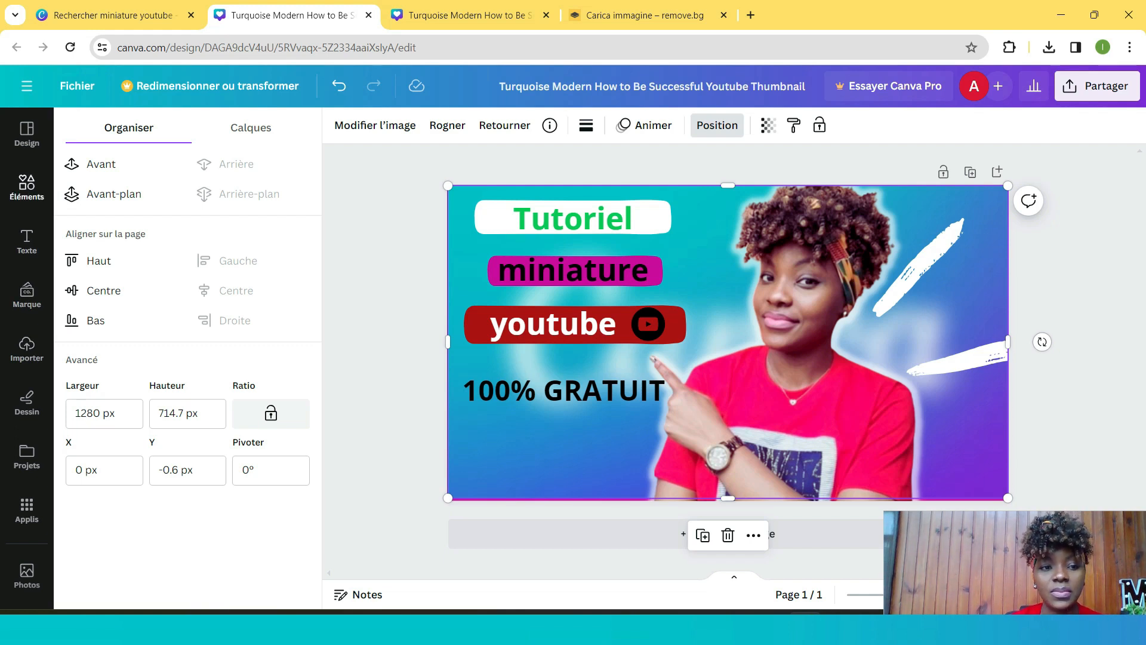
- Search the element illustrations for 'gratuit'
{"action": "left_click", "coordinate": [26, 187]}
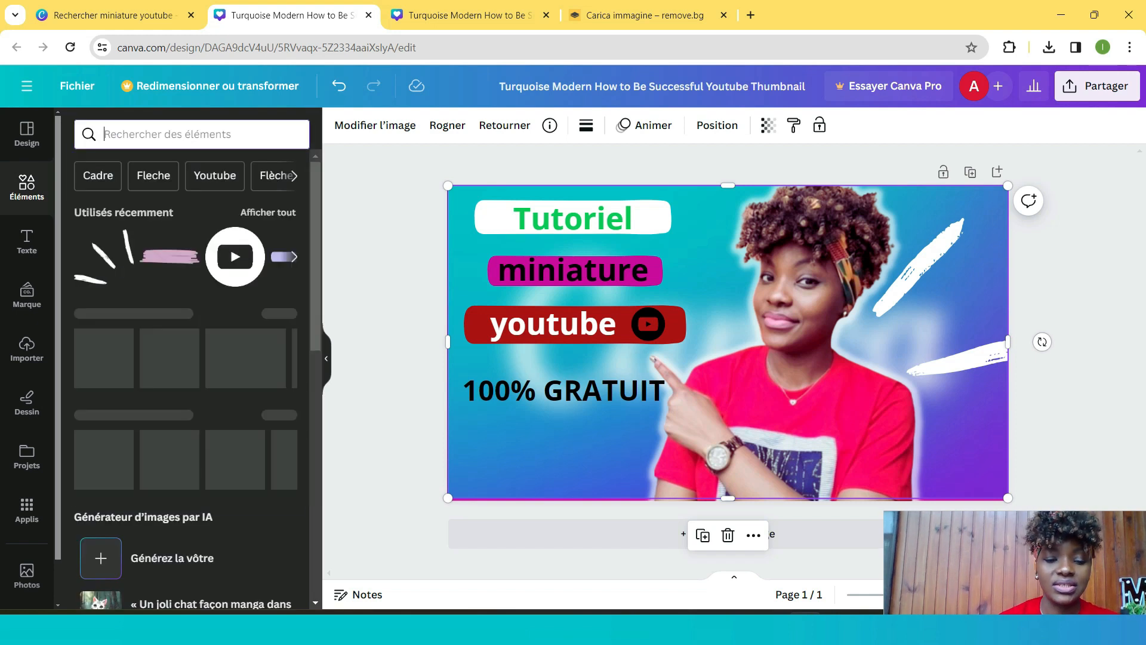
{"action": "type", "text": "grat"}
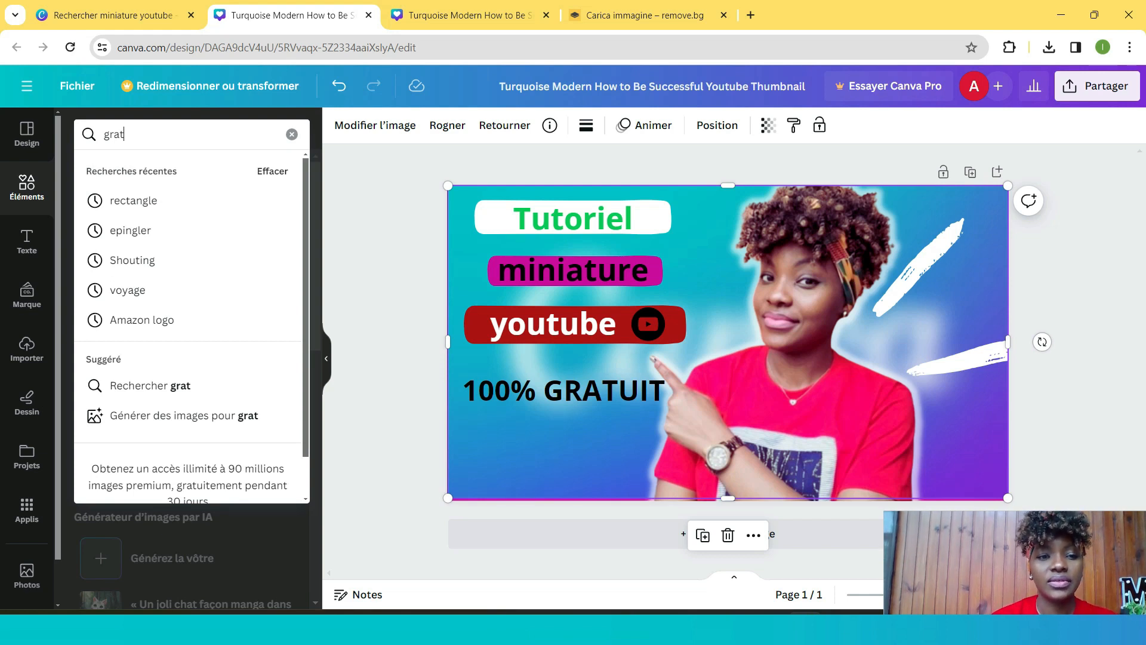
{"action": "type", "text": "uit"}
{"action": "key", "text": "Return"}
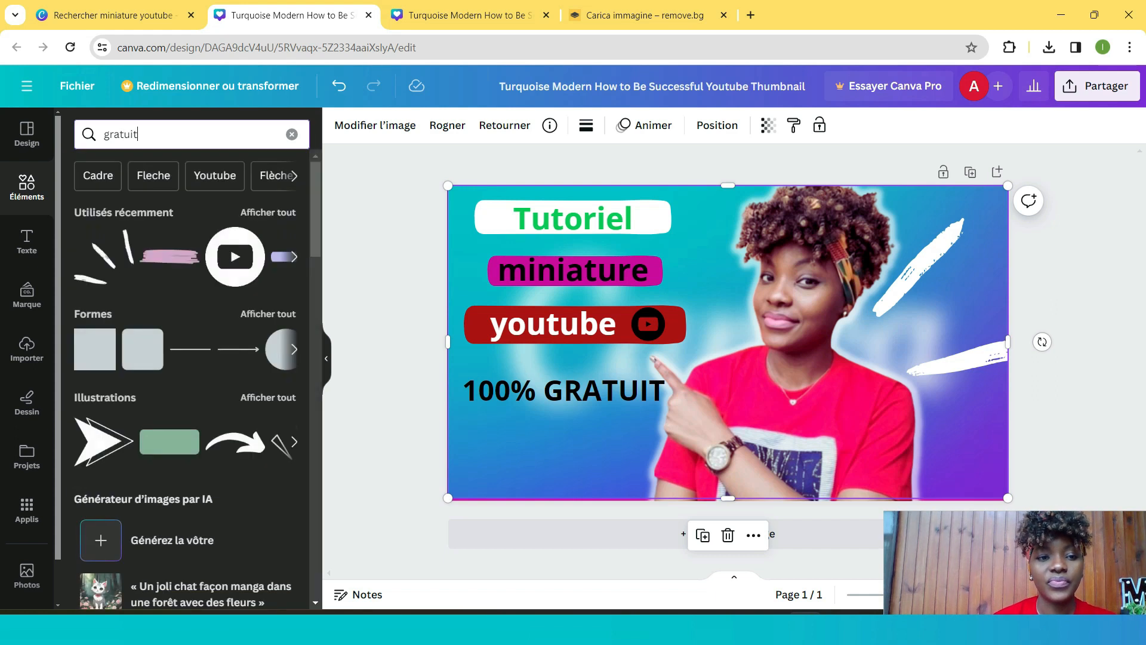
{"action": "key", "text": "Return"}
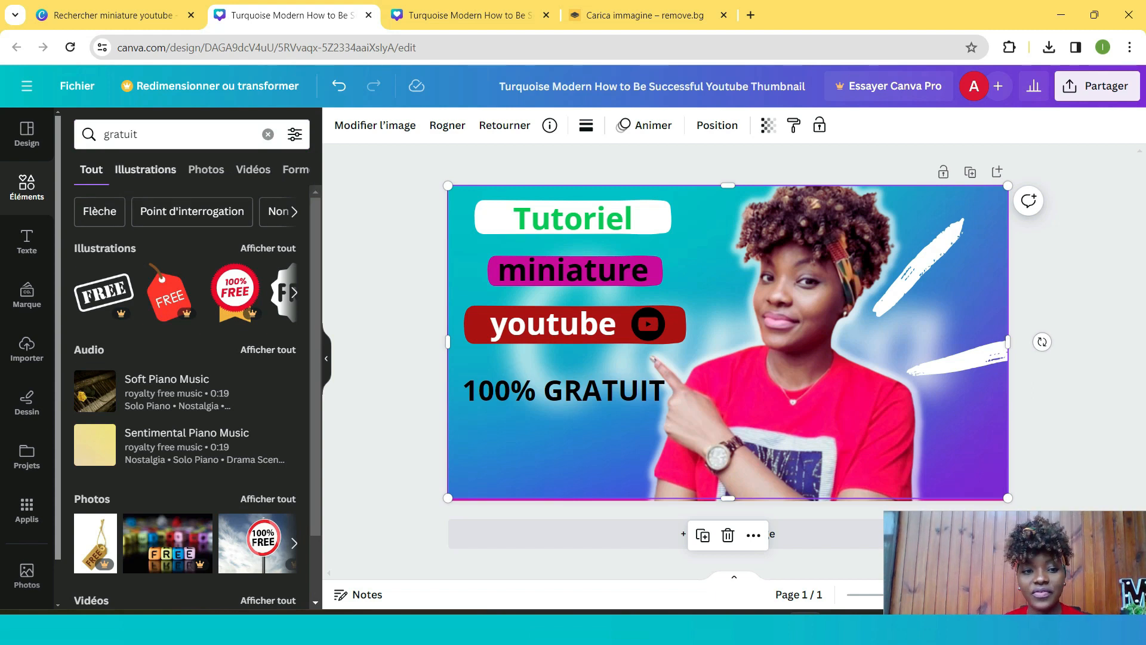
{"action": "left_click", "coordinate": [145, 170]}
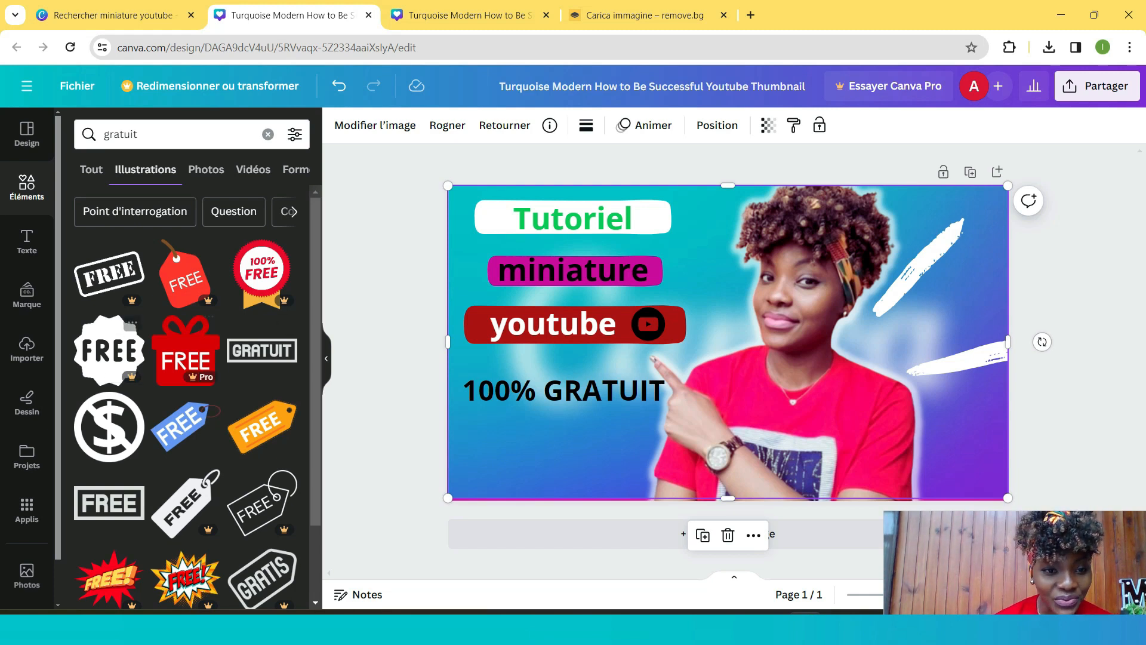
- Browse the 'gratuit' illustrations and add the orange FREE price tag to the thumbnail
{"action": "scroll", "coordinate": [197, 343], "scroll_direction": "down", "scroll_amount": 2}
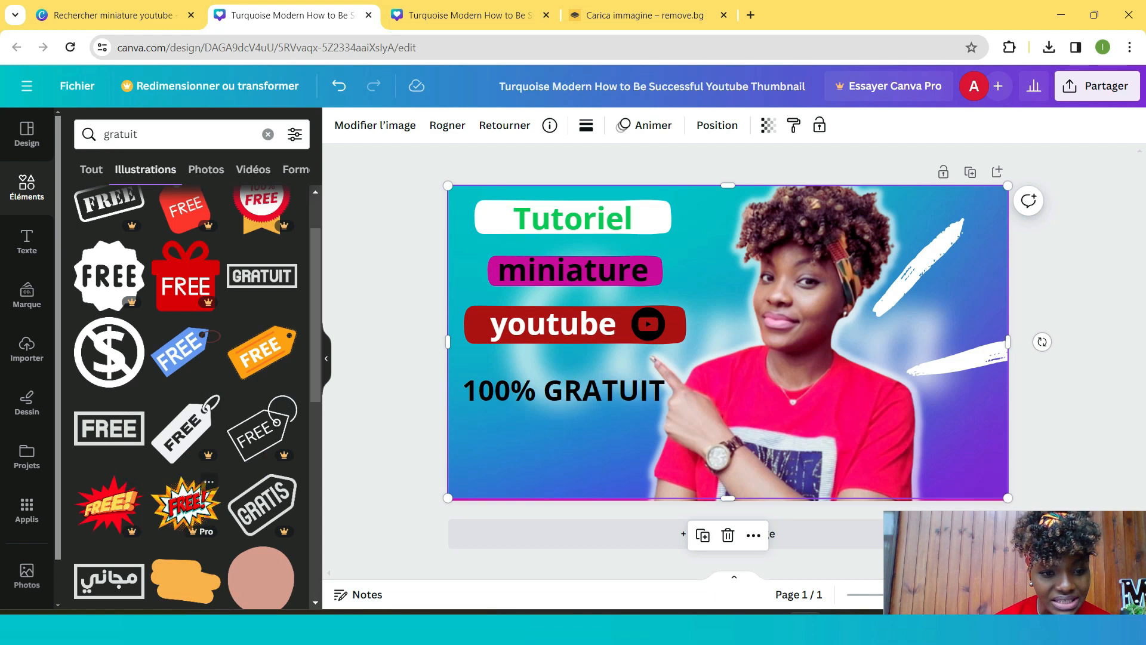
{"action": "scroll", "coordinate": [209, 478], "scroll_direction": "down", "scroll_amount": 1}
{"action": "scroll", "coordinate": [262, 418], "scroll_direction": "down", "scroll_amount": 2}
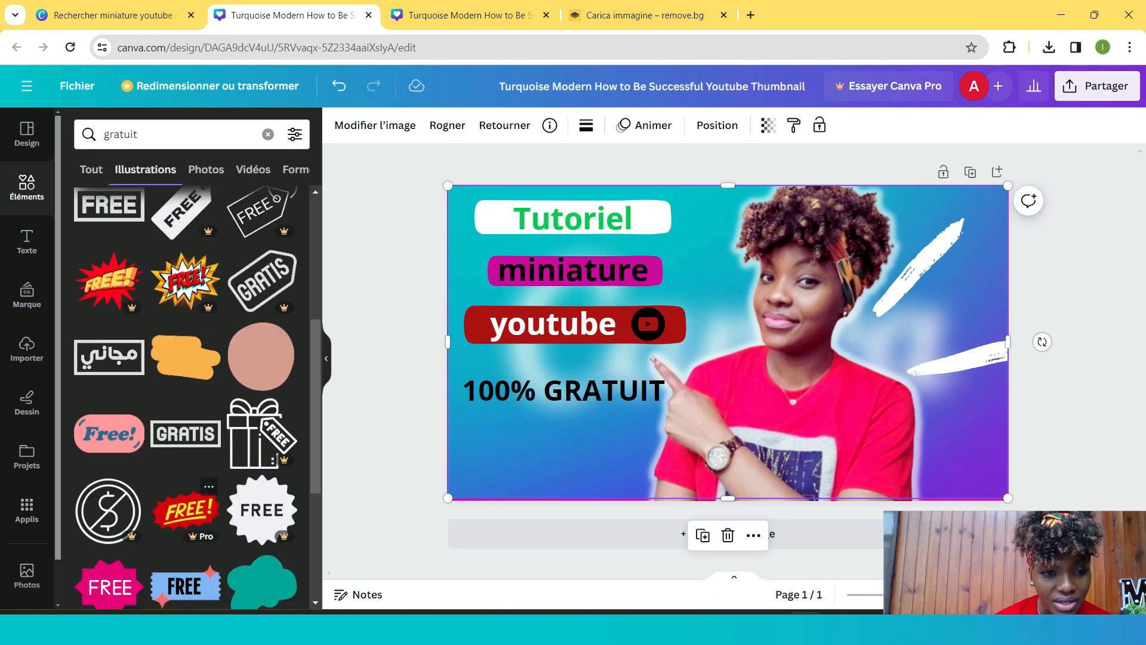
{"action": "scroll", "coordinate": [209, 418], "scroll_direction": "down", "scroll_amount": 1}
{"action": "scroll", "coordinate": [209, 418], "scroll_direction": "down", "scroll_amount": 3}
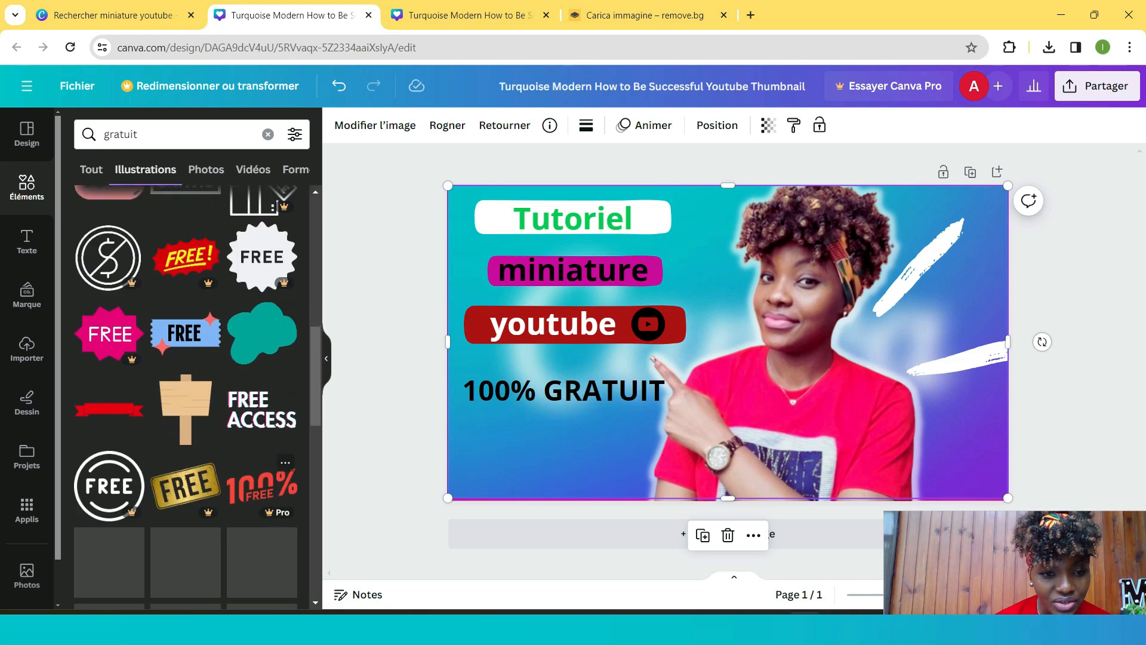
{"action": "scroll", "coordinate": [262, 406], "scroll_direction": "down", "scroll_amount": 3}
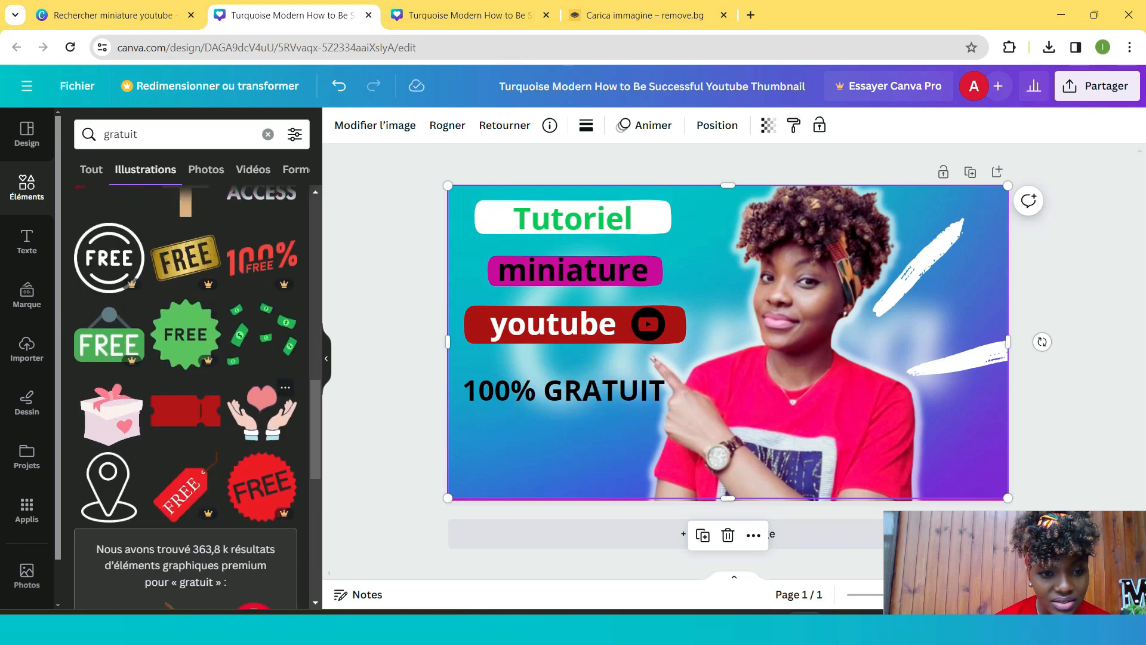
{"action": "scroll", "coordinate": [185, 394], "scroll_direction": "down", "scroll_amount": 3}
{"action": "scroll", "coordinate": [185, 394], "scroll_direction": "down", "scroll_amount": 2}
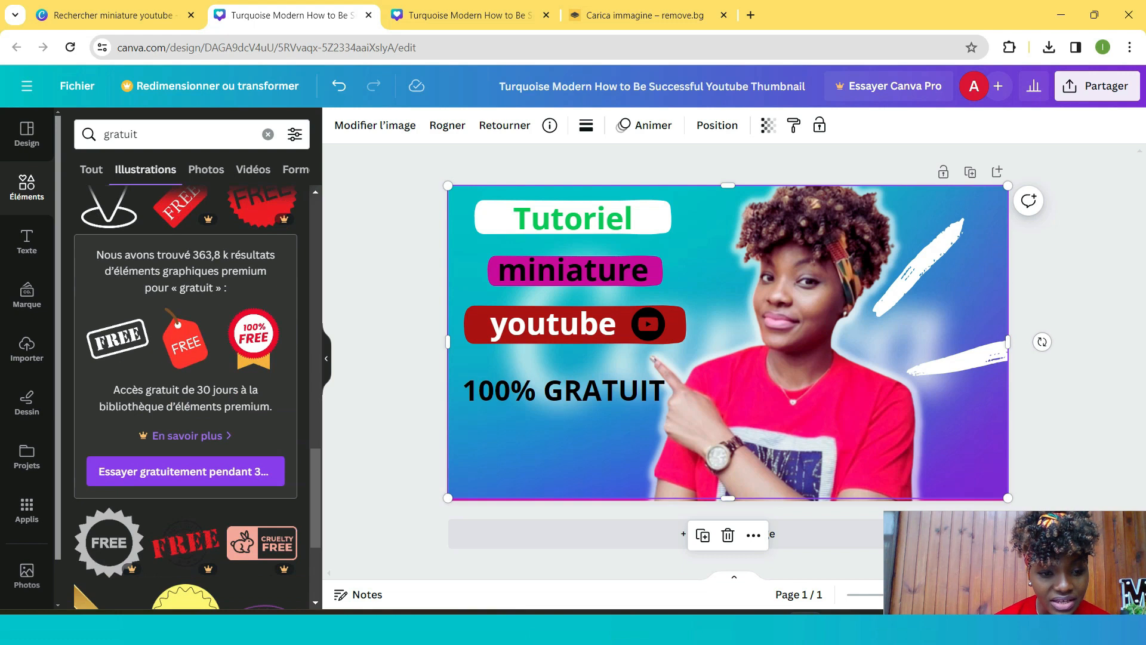
{"action": "scroll", "coordinate": [262, 412], "scroll_direction": "down", "scroll_amount": 3}
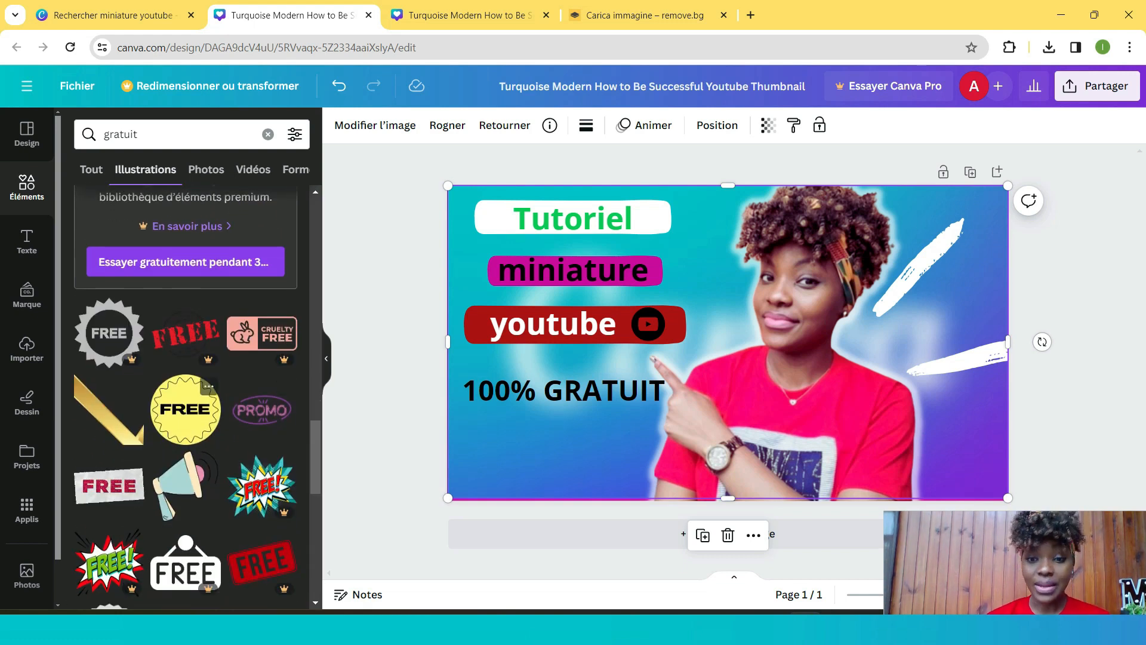
{"action": "scroll", "coordinate": [197, 409], "scroll_direction": "down", "scroll_amount": 1}
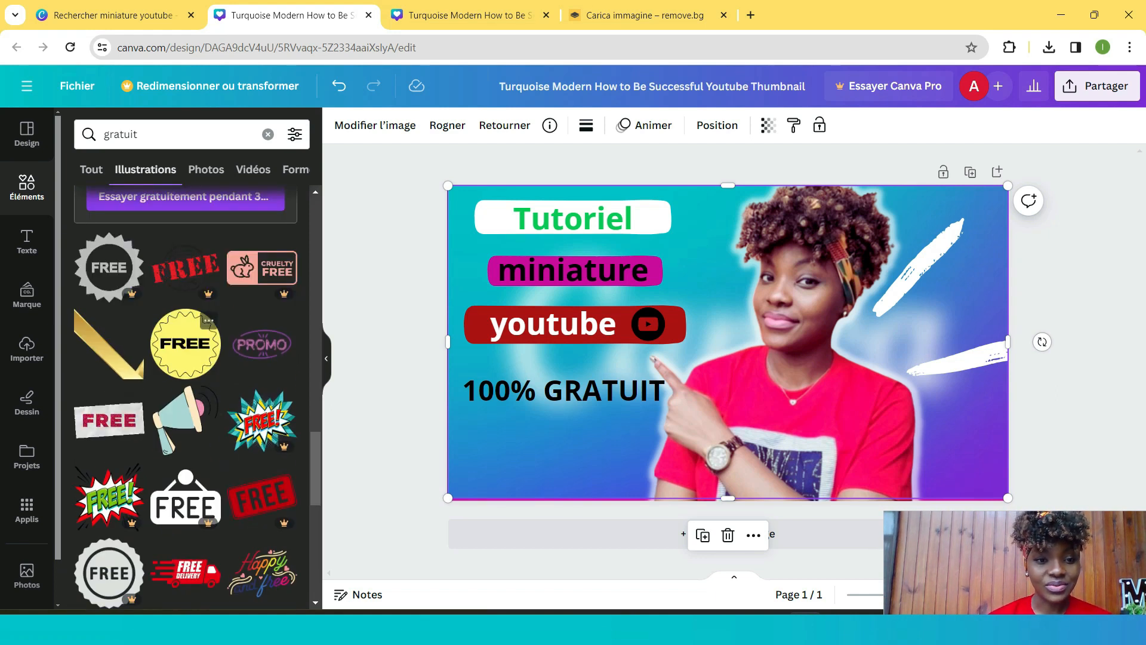
{"action": "scroll", "coordinate": [197, 394], "scroll_direction": "up", "scroll_amount": 5}
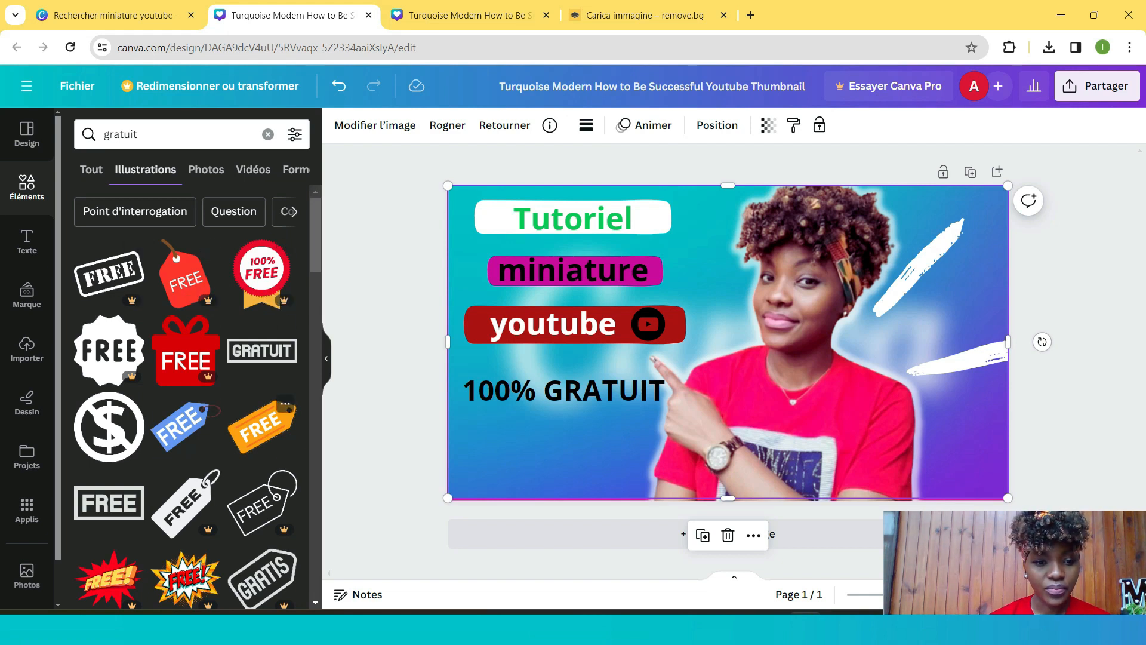
{"action": "left_click", "coordinate": [261, 426]}
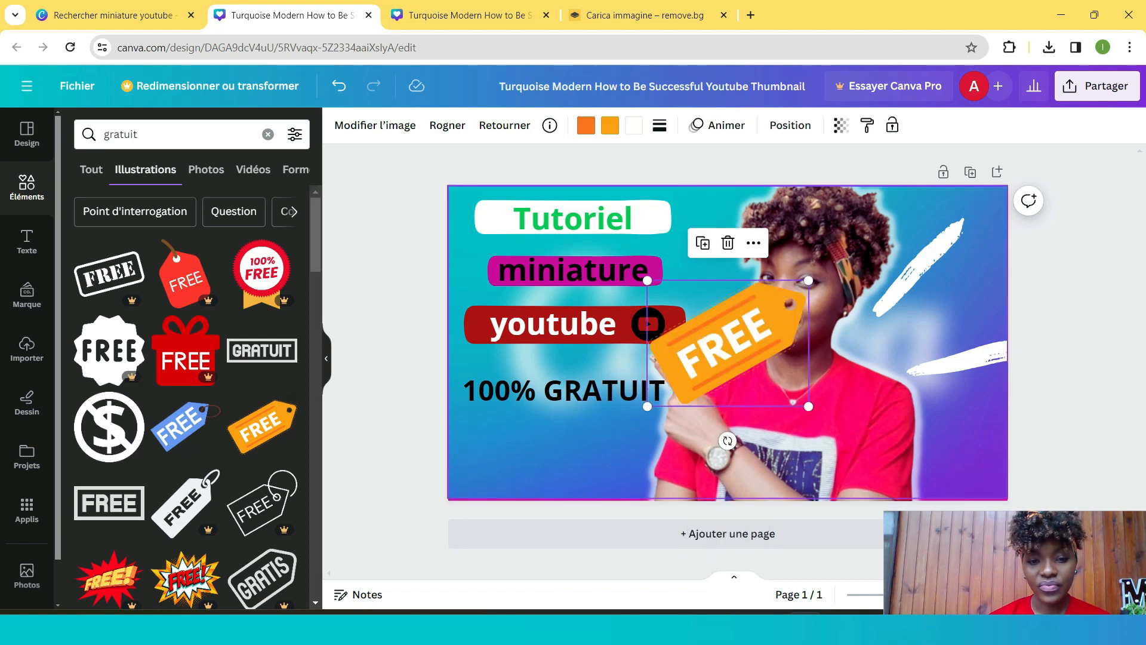
- Move the FREE price tag below the '100% GRATUIT' text, resize it and rotate it to sit horizontally
{"action": "left_click_drag", "start_coordinate": [728, 343], "coordinate": [568, 438]}
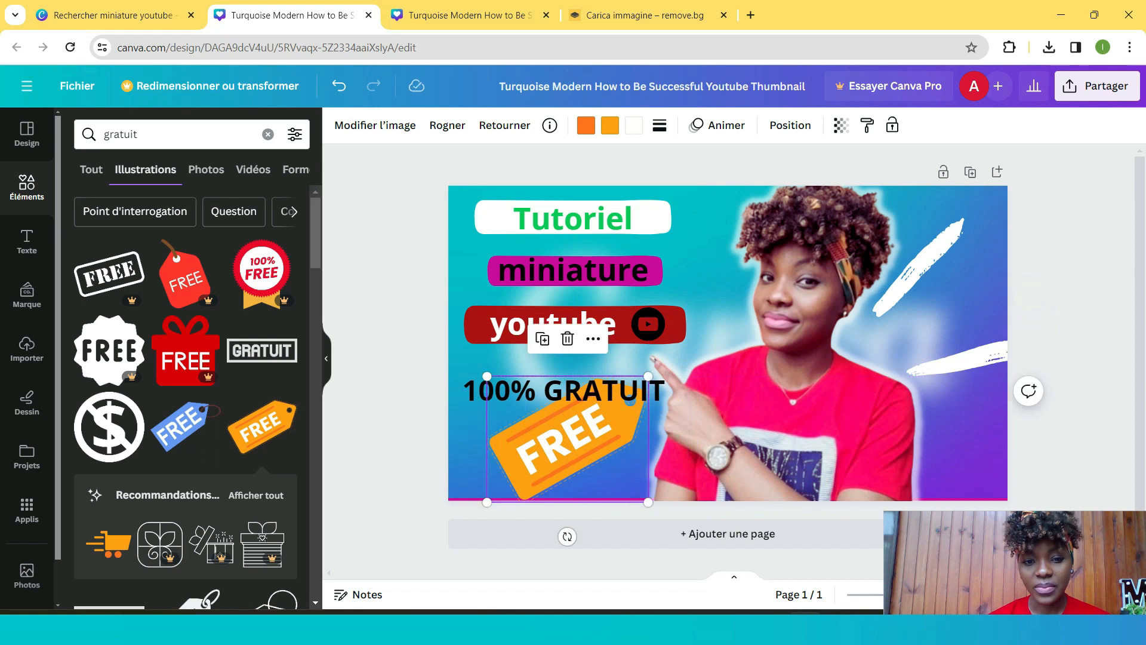
{"action": "left_click_drag", "start_coordinate": [487, 502], "coordinate": [514, 481]}
{"action": "left_click_drag", "start_coordinate": [564, 439], "coordinate": [479, 481]}
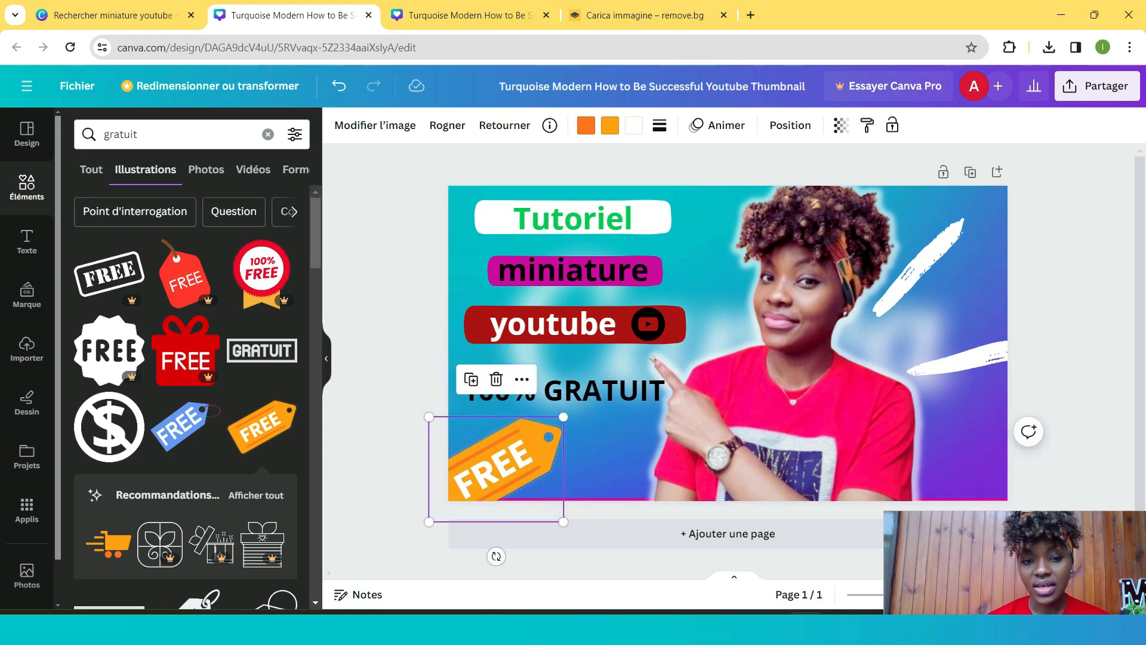
{"action": "left_click_drag", "start_coordinate": [563, 416], "coordinate": [589, 395]}
{"action": "left_click_drag", "start_coordinate": [511, 458], "coordinate": [508, 468]}
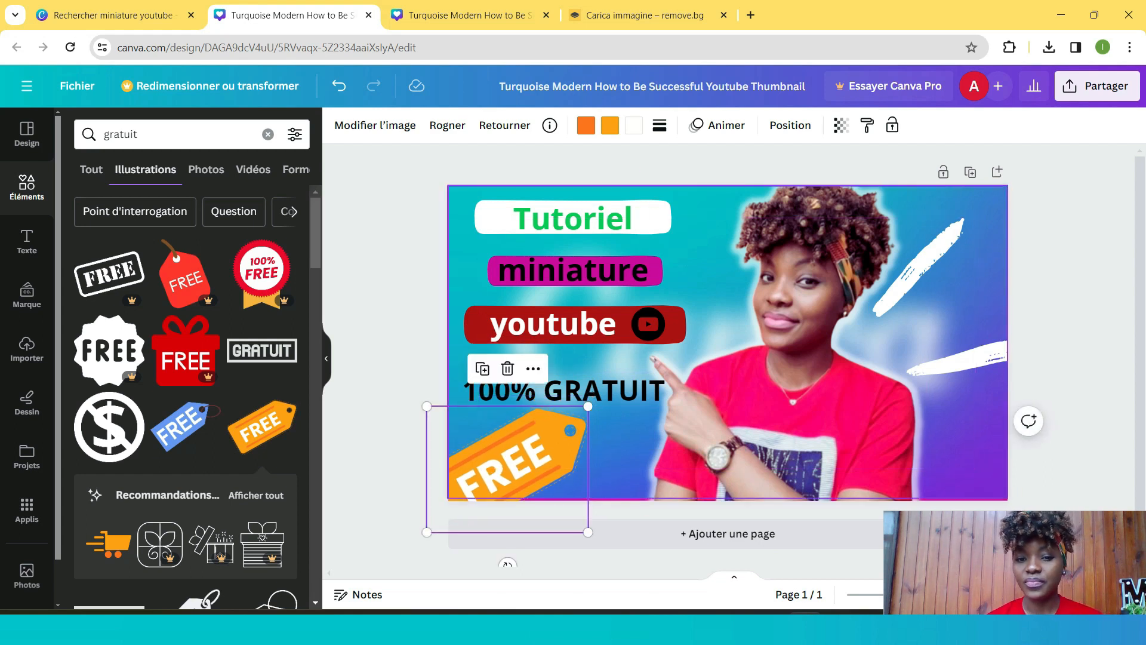
{"action": "key", "text": "Escape"}
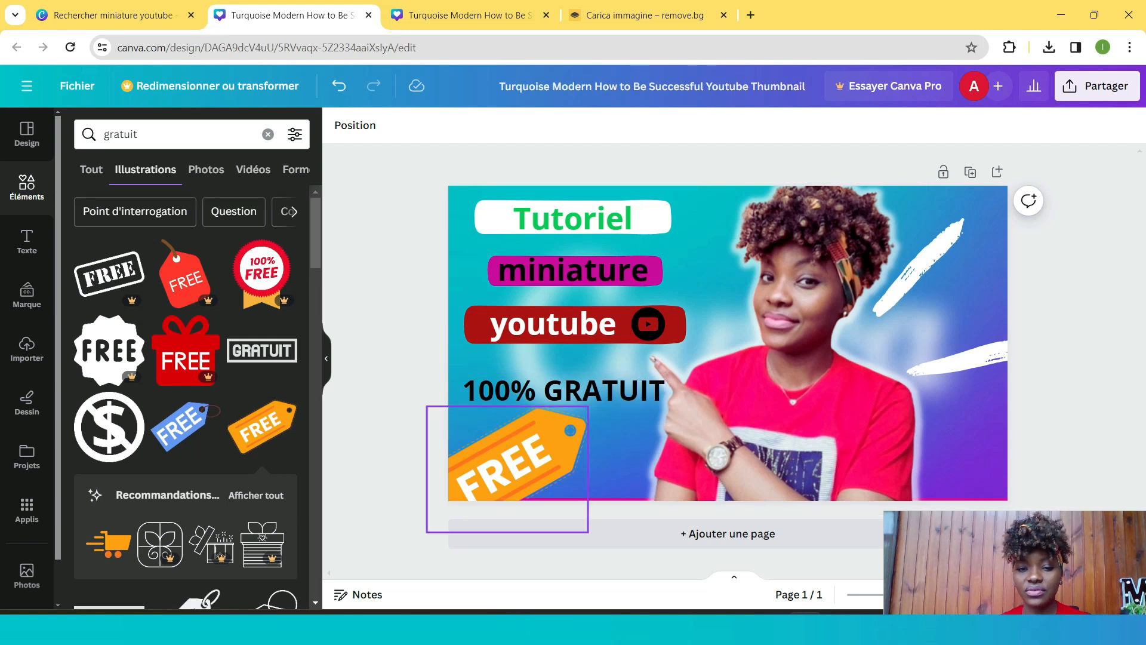
{"action": "left_click_drag", "start_coordinate": [508, 468], "coordinate": [542, 450]}
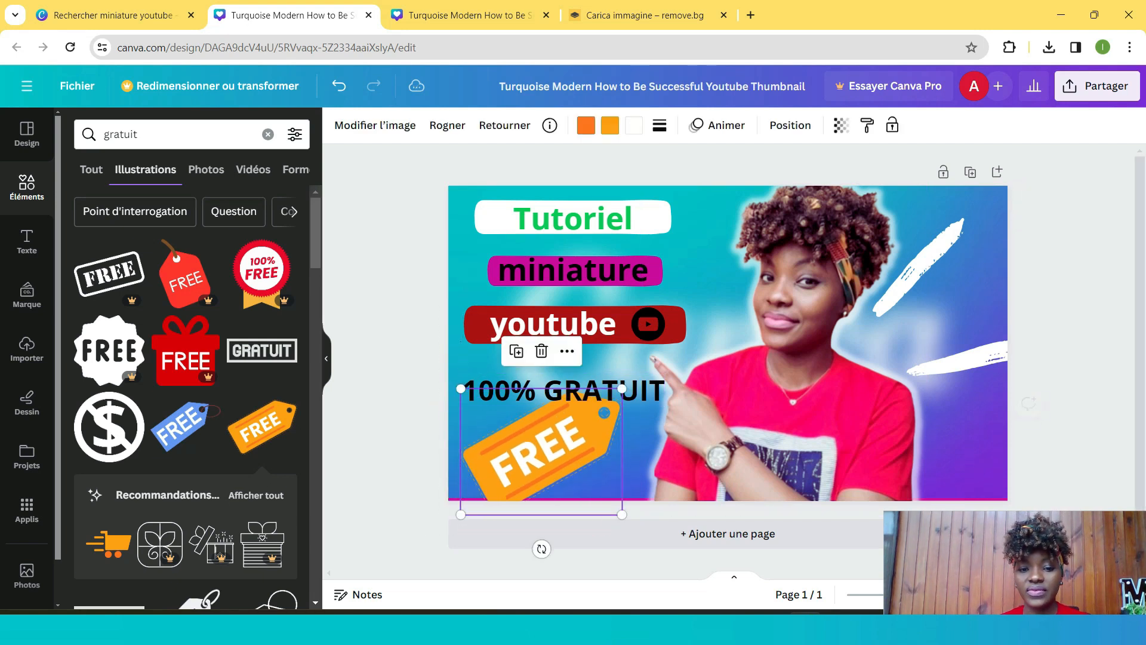
{"action": "left_click_drag", "start_coordinate": [542, 548], "coordinate": [501, 539]}
{"action": "left_click", "coordinate": [411, 525]}
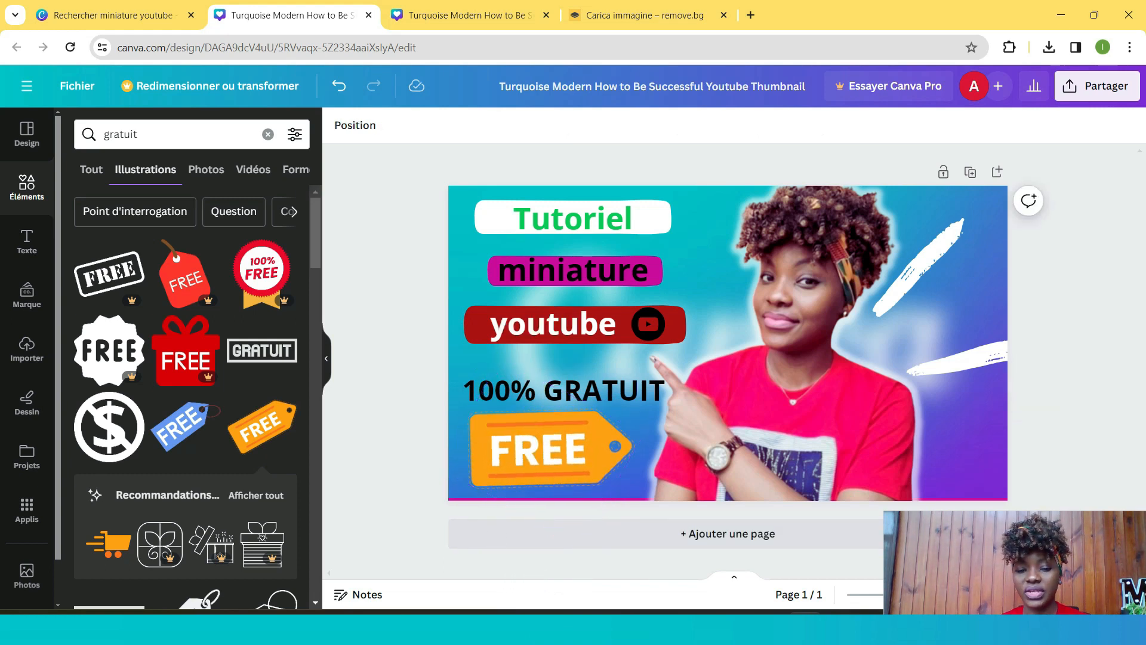
{"action": "left_click_drag", "start_coordinate": [537, 449], "coordinate": [549, 452]}
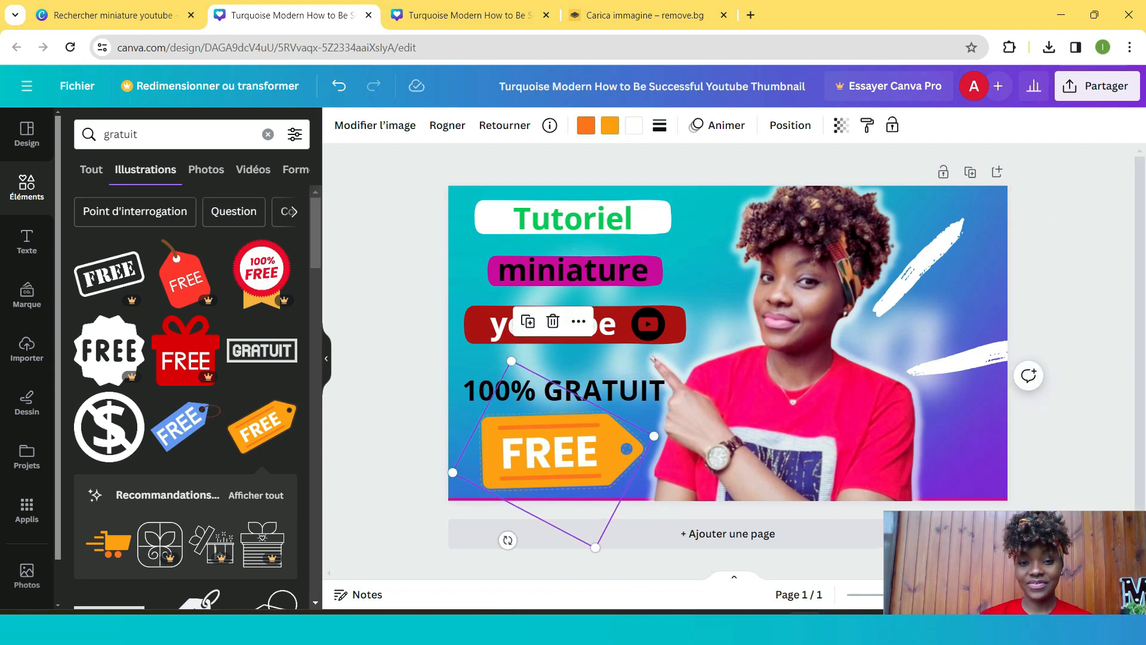
{"action": "left_click", "coordinate": [1065, 540]}
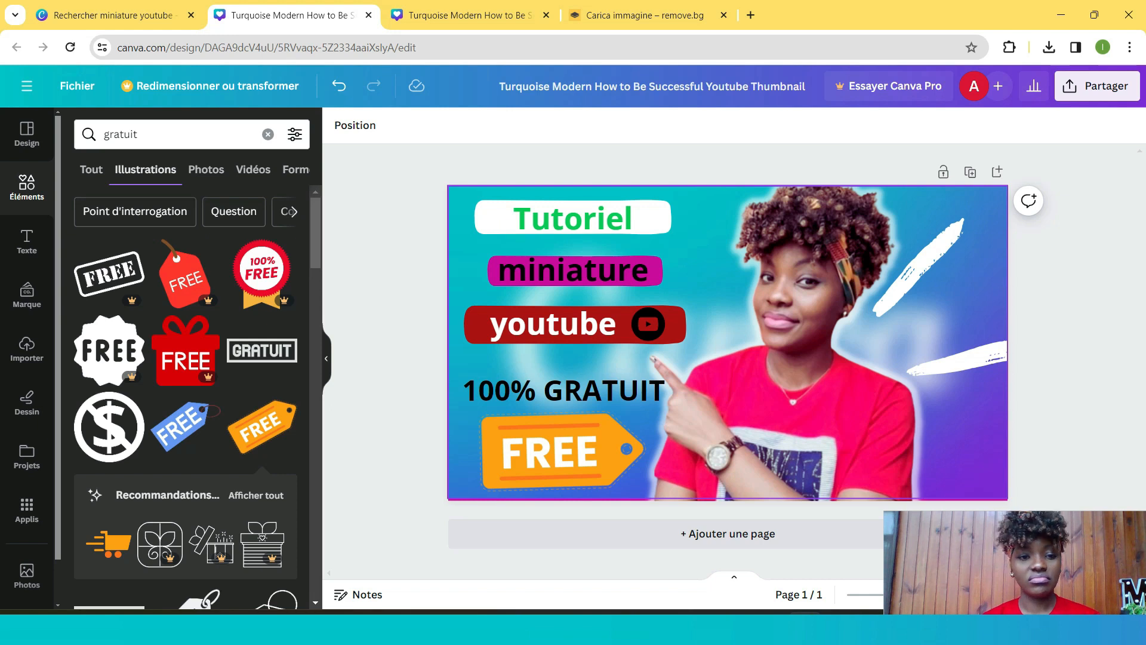
- Download the finished thumbnail as a PNG file
{"action": "scroll", "coordinate": [185, 394], "scroll_direction": "down", "scroll_amount": 4}
{"action": "scroll", "coordinate": [185, 394], "scroll_direction": "up", "scroll_amount": 4}
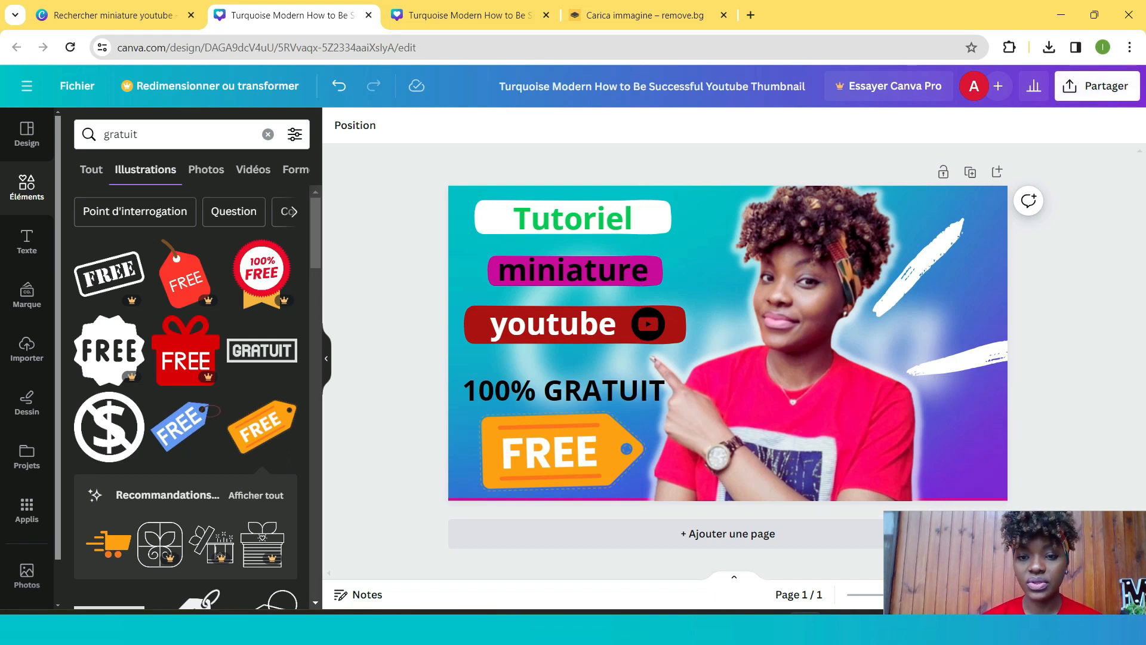
{"action": "left_click", "coordinate": [1096, 86]}
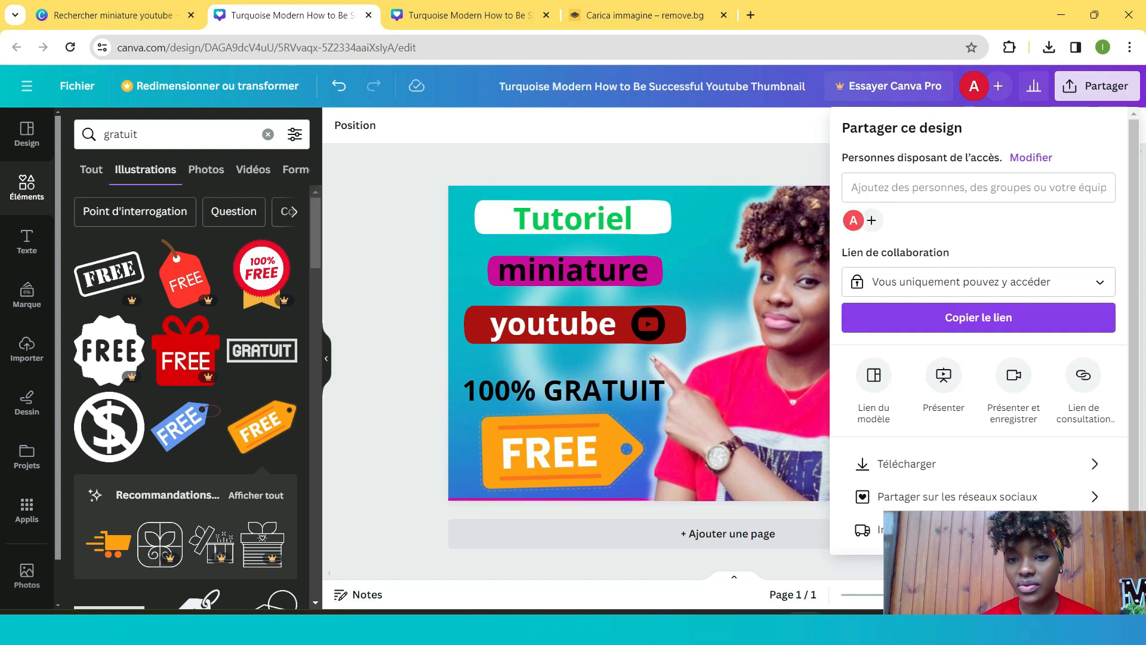
{"action": "left_click", "coordinate": [907, 464]}
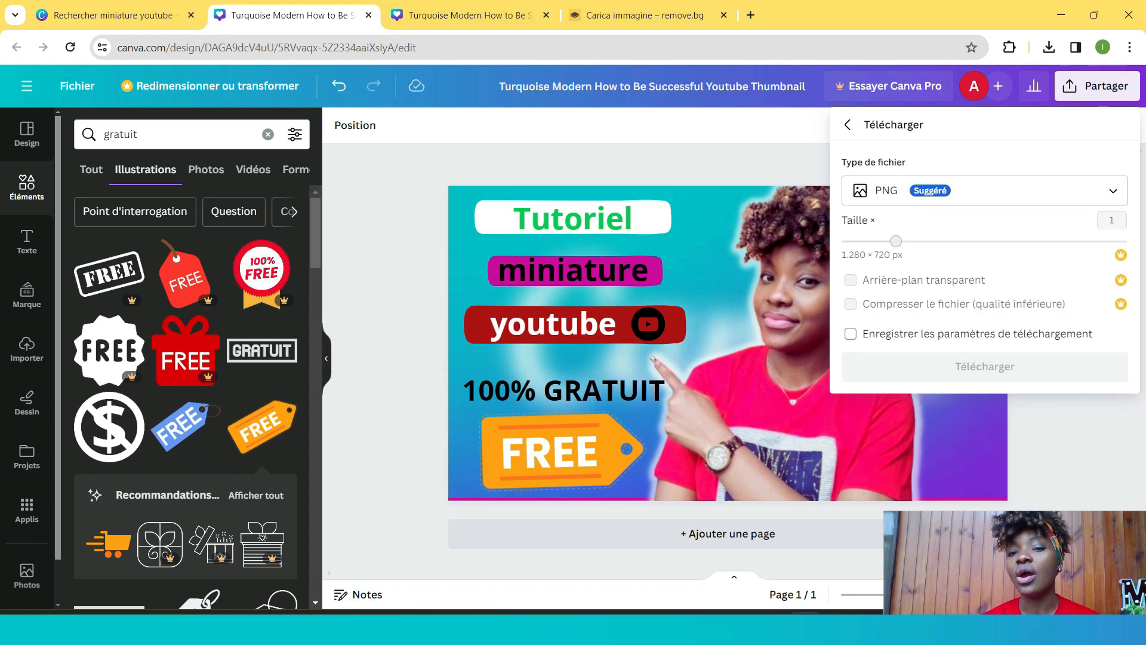
{"action": "left_click", "coordinate": [984, 189]}
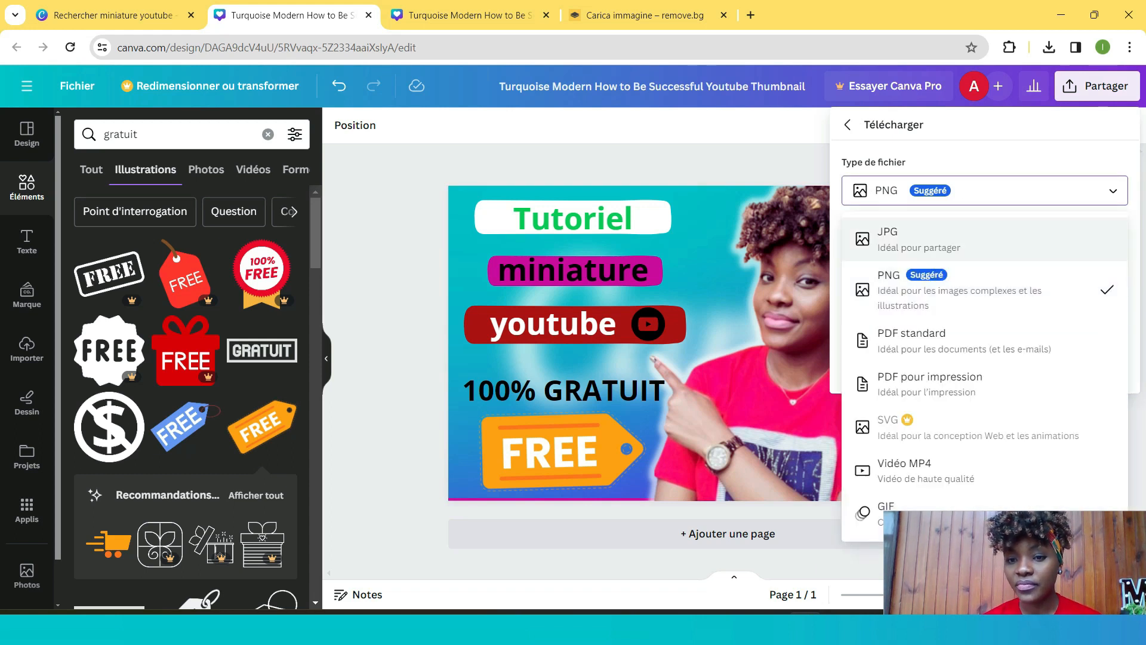
{"action": "left_click", "coordinate": [979, 290]}
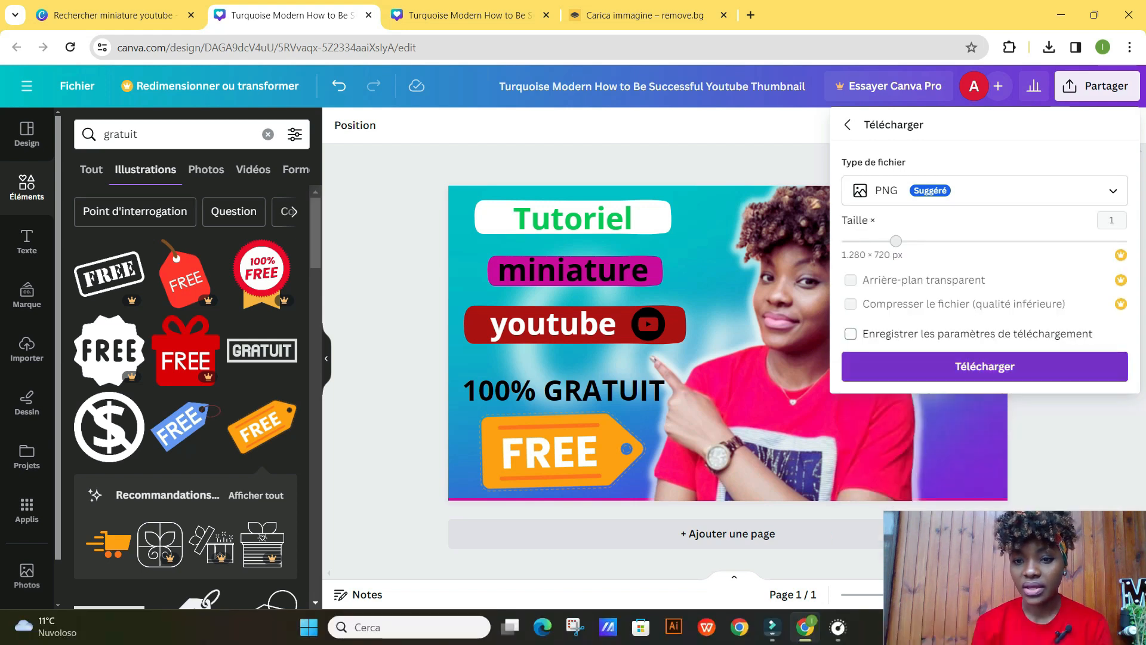
{"action": "left_click", "coordinate": [985, 366]}
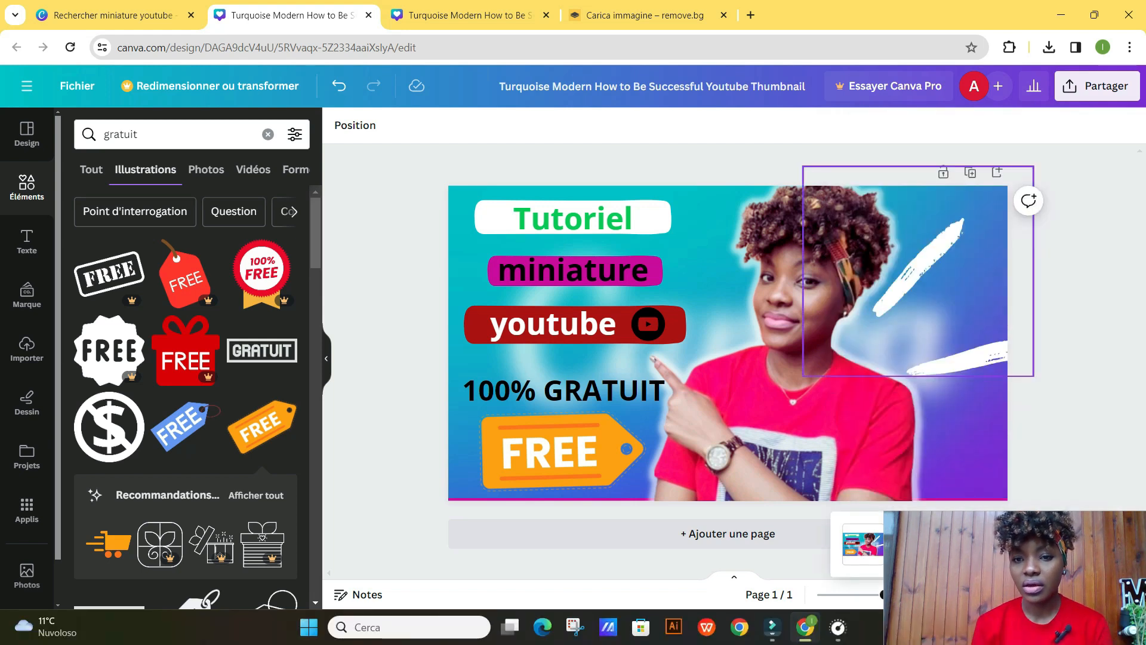